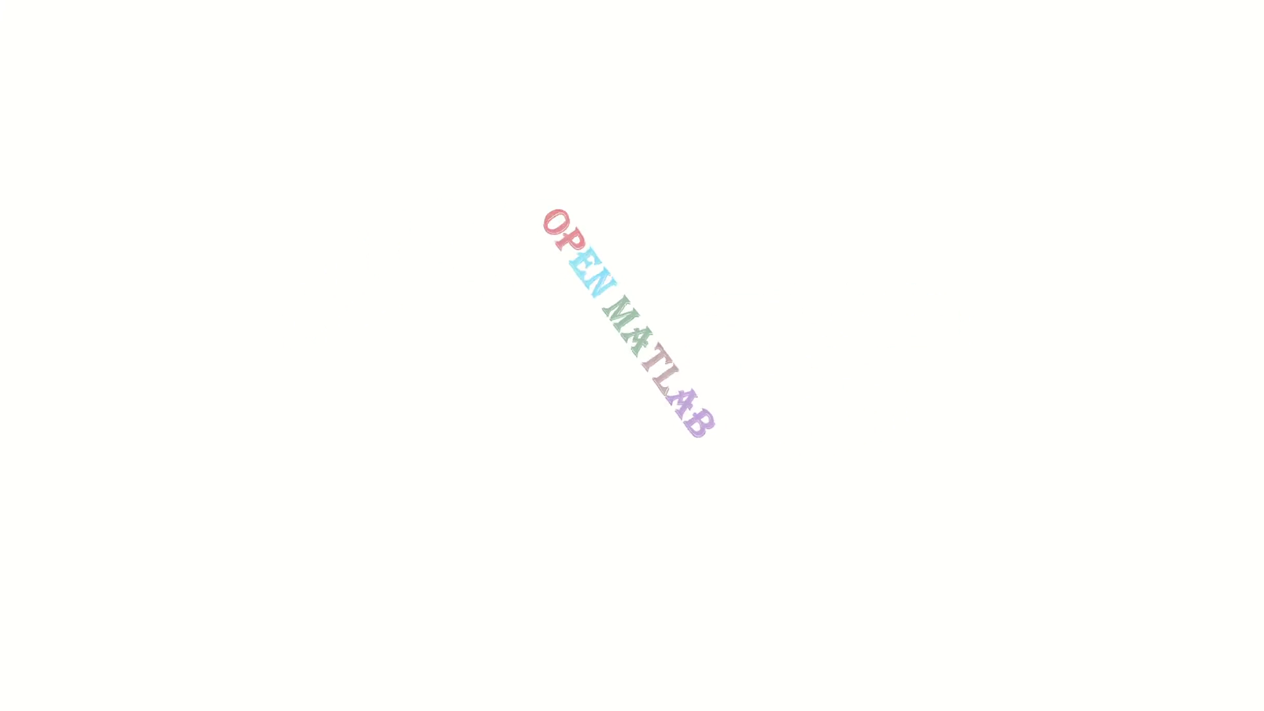
# - Add a Specialized Power Systems DC Voltage Source block to the canvas and set its amplitude to 200 V
pyautogui.doubleClick(143, 324)
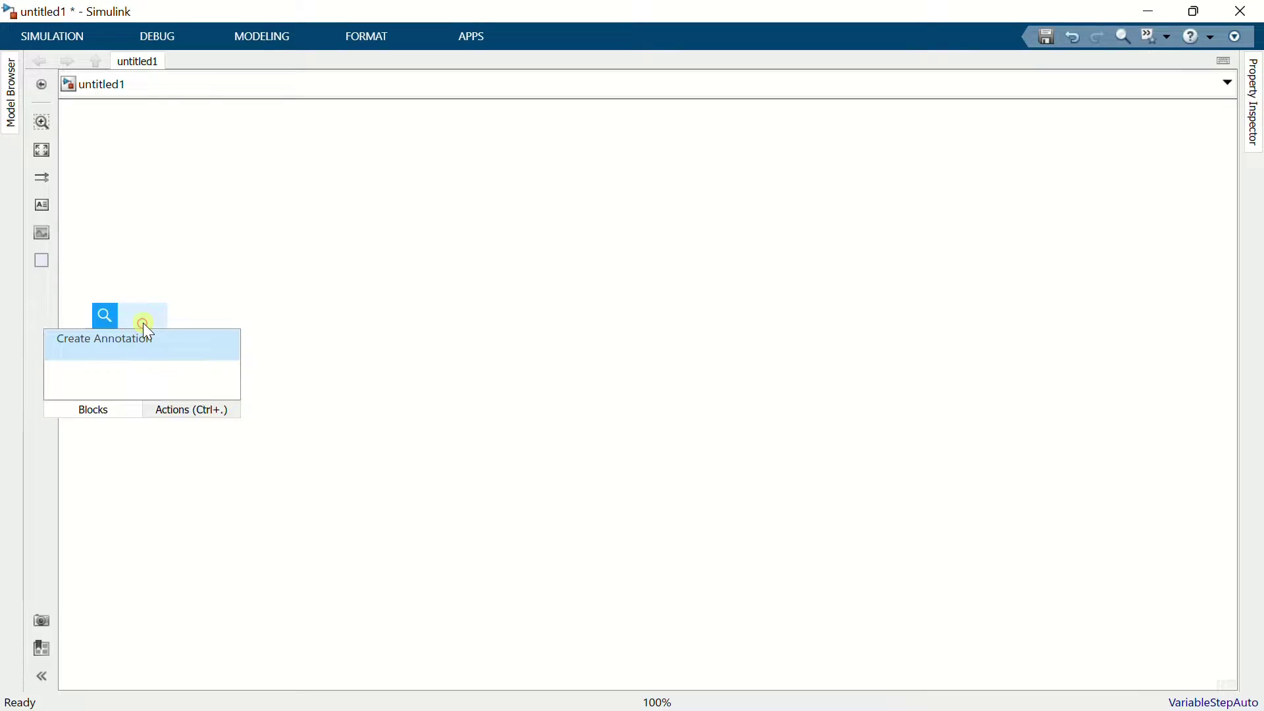
pyautogui.write('dc')
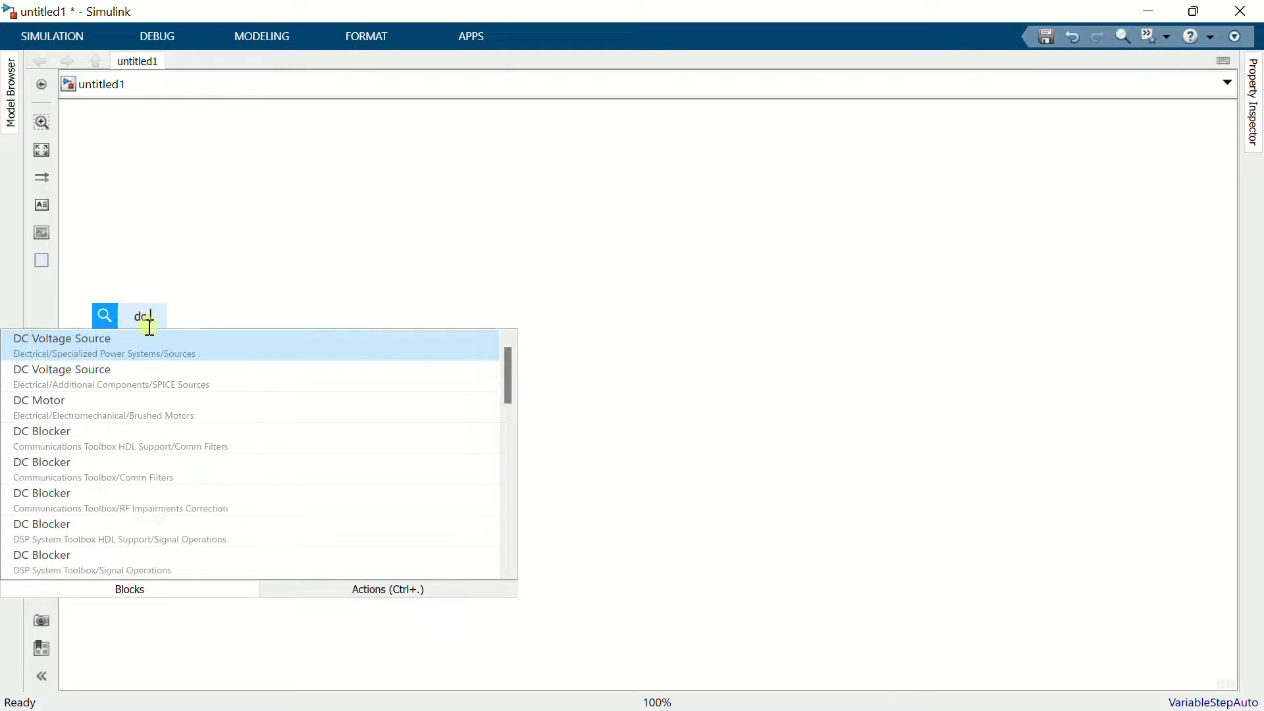
pyautogui.click(165, 337)
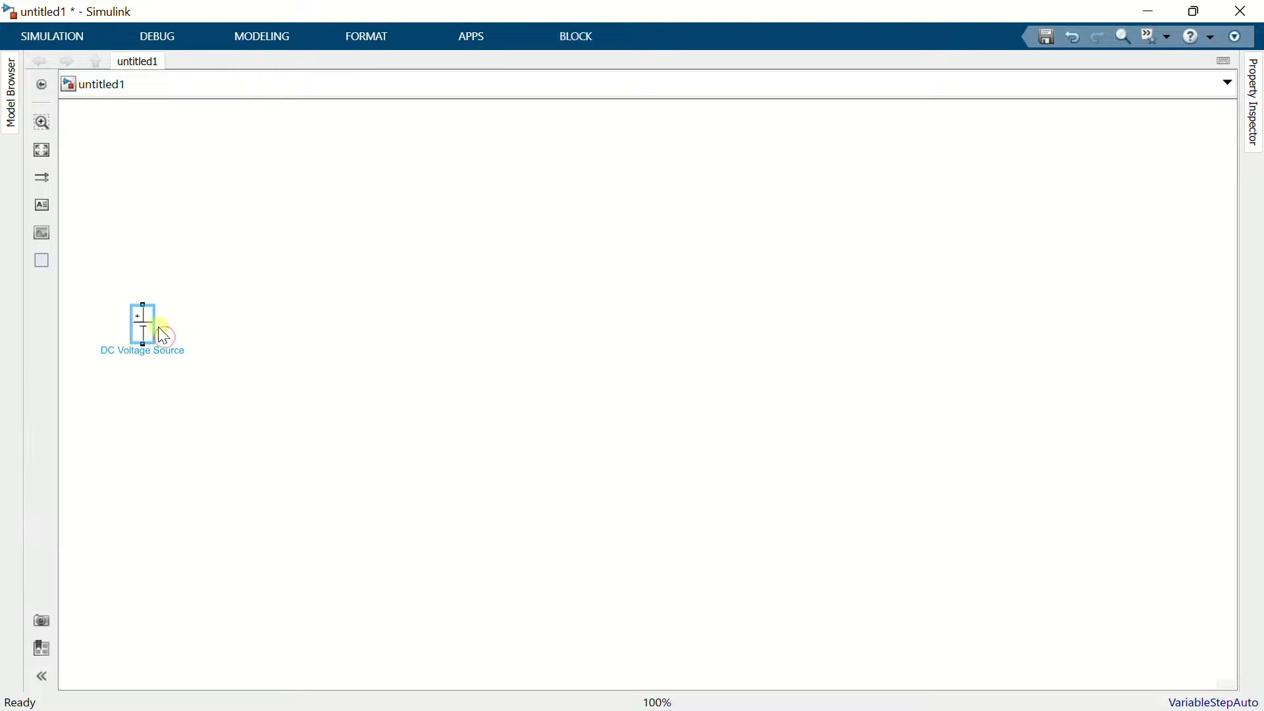
pyautogui.doubleClick(152, 333)
pyautogui.doubleClick(270, 330)
pyautogui.write('200')
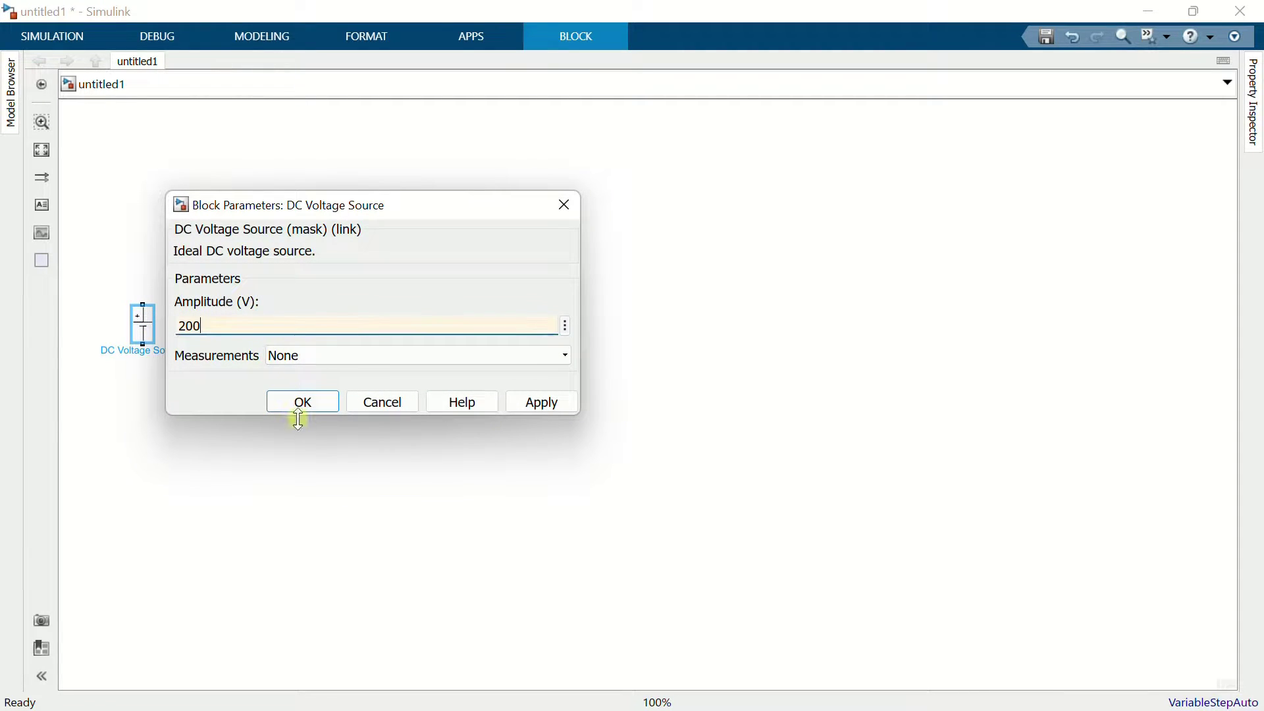
pyautogui.click(299, 403)
pyautogui.moveTo(148, 318); pyautogui.dragTo(154, 357)
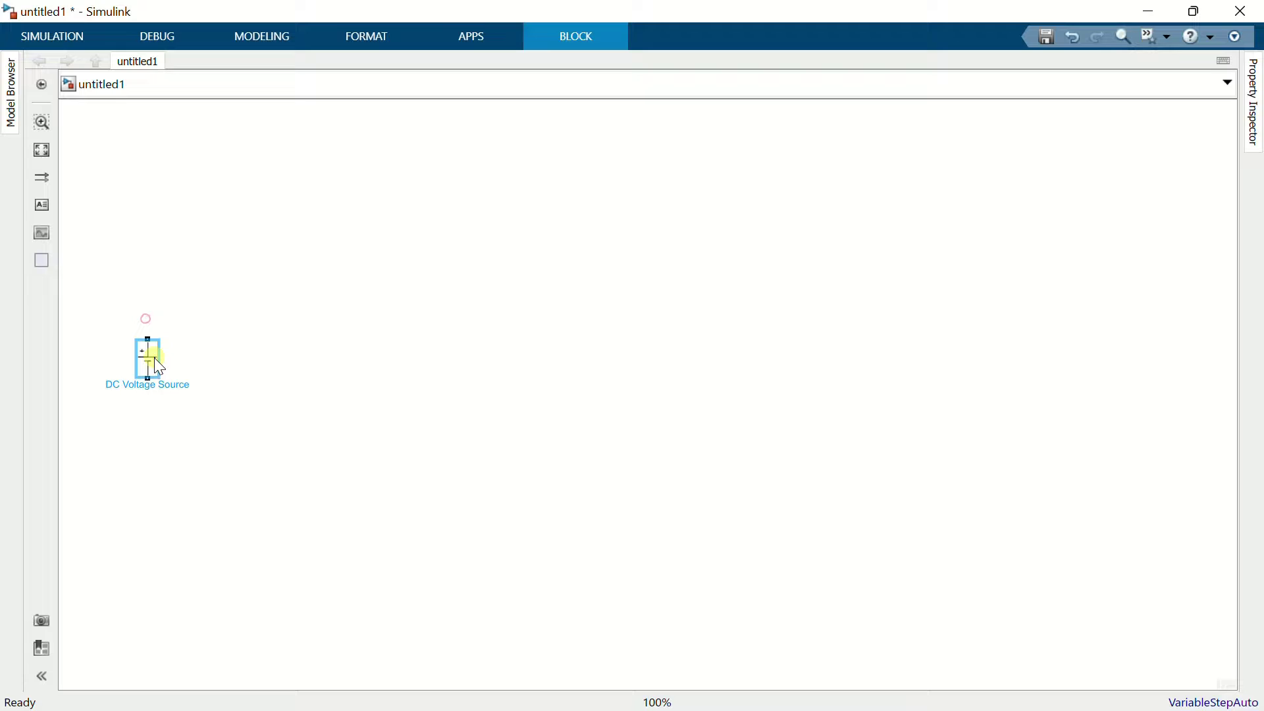
# - Add a Current Measurement block above the DC source and wire its positive input to the source's positive terminal
pyautogui.doubleClick(262, 316)
pyautogui.write('current me')
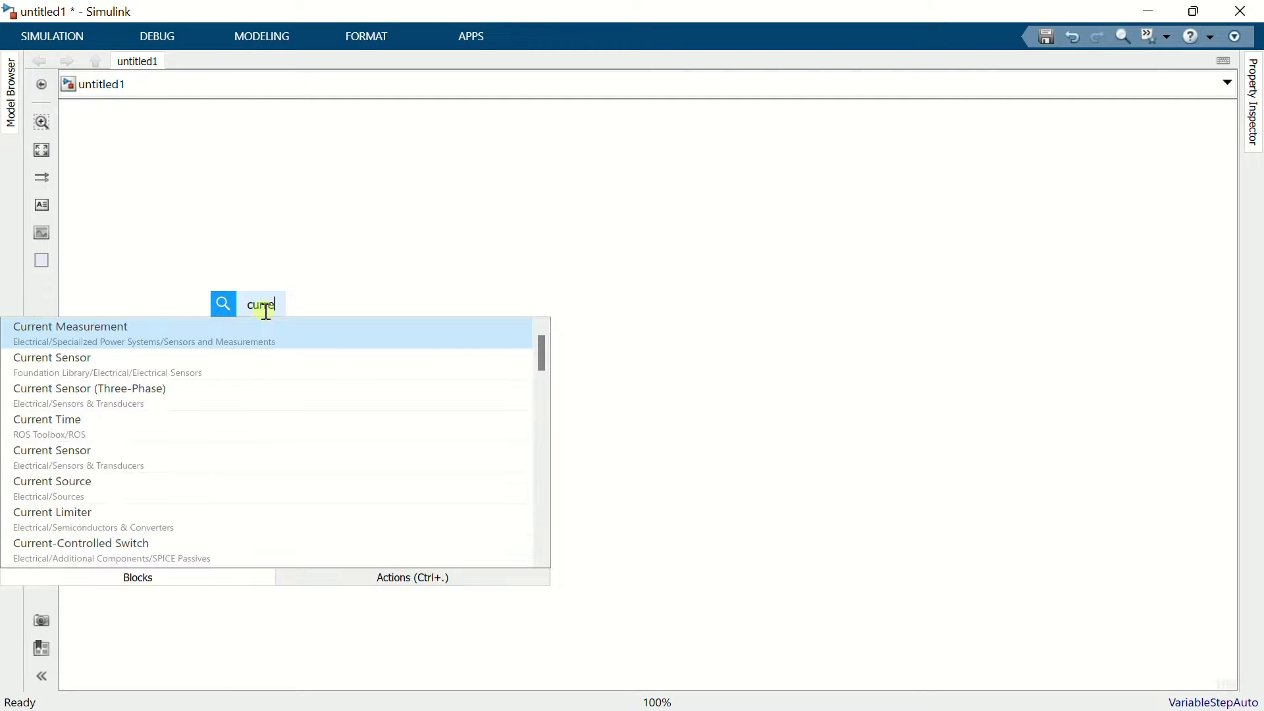
pyautogui.click(260, 325)
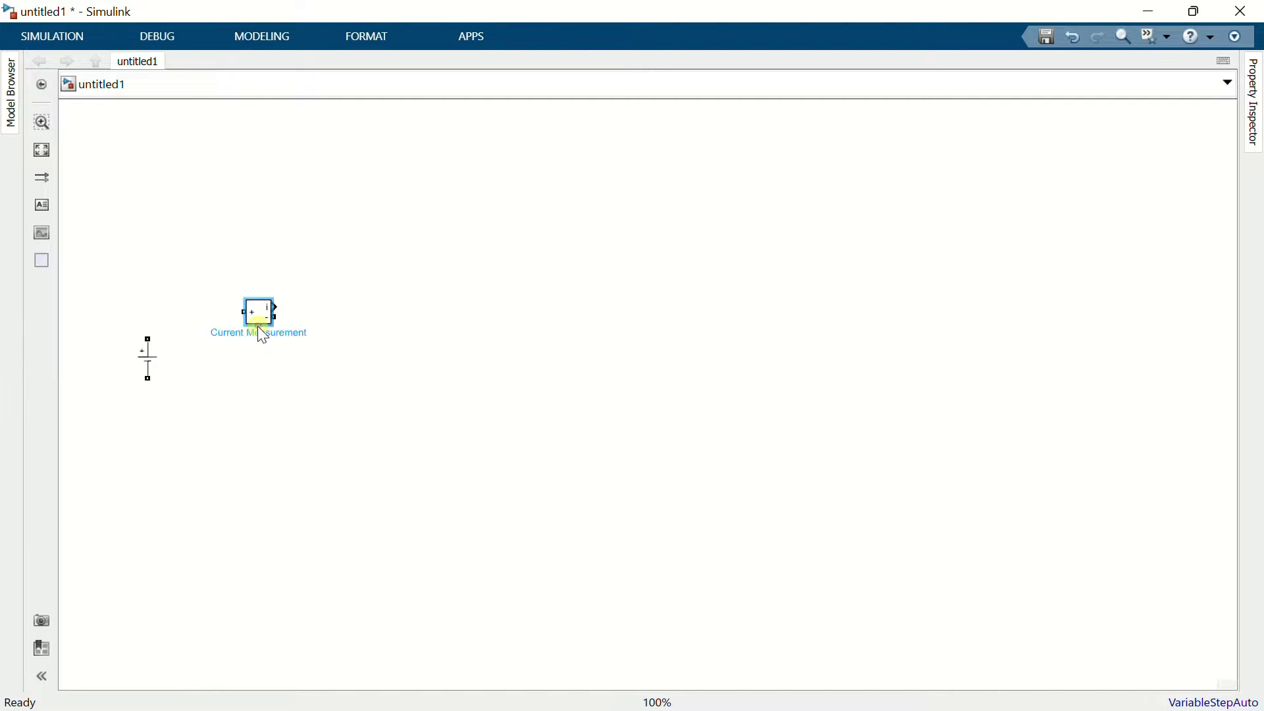
pyautogui.moveTo(263, 312); pyautogui.dragTo(219, 257)
pyautogui.click(156, 336)
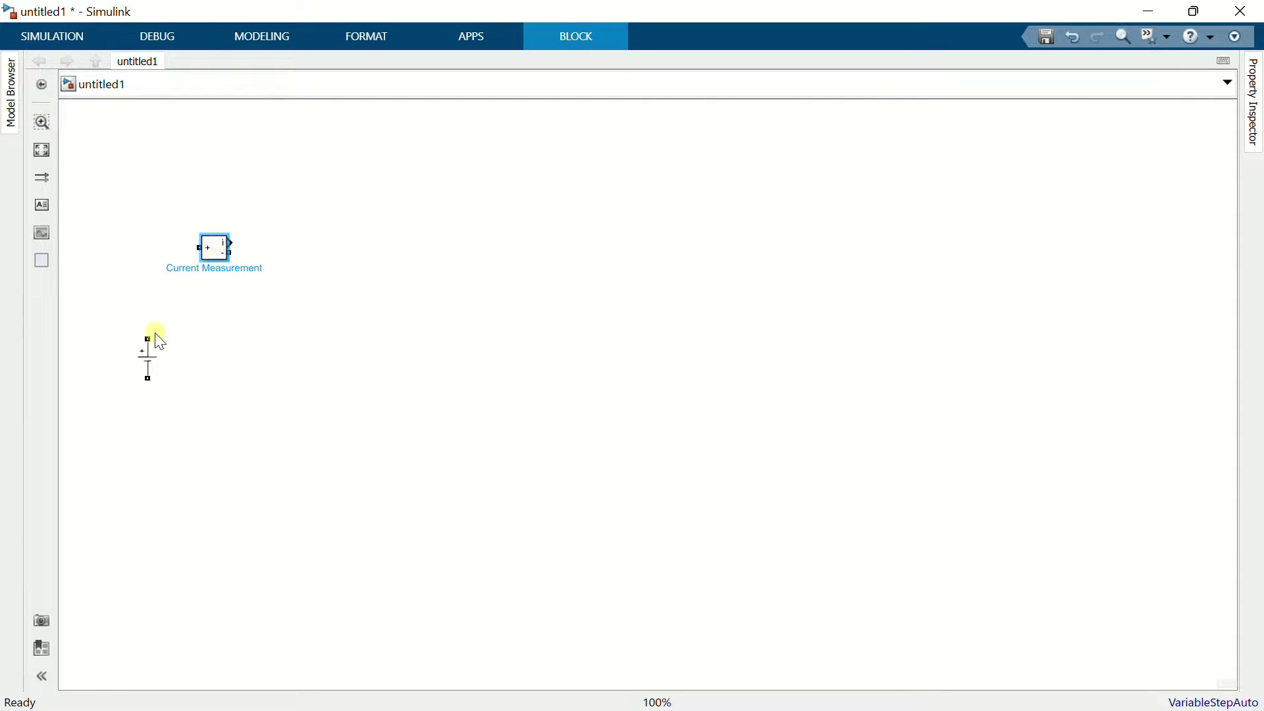
pyautogui.click(199, 249)
# - Add a Goto block on the Current Measurement's signal output and set its tag to IL
pyautogui.doubleClick(282, 287)
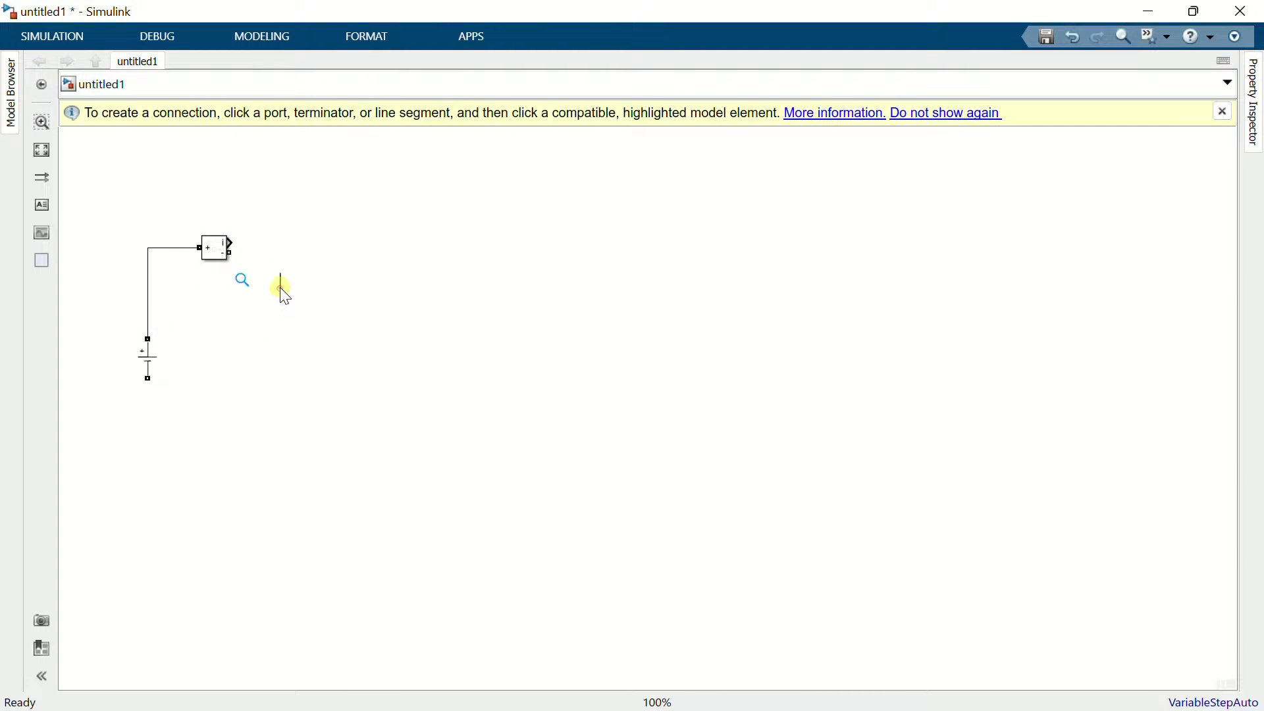
pyautogui.write('goto')
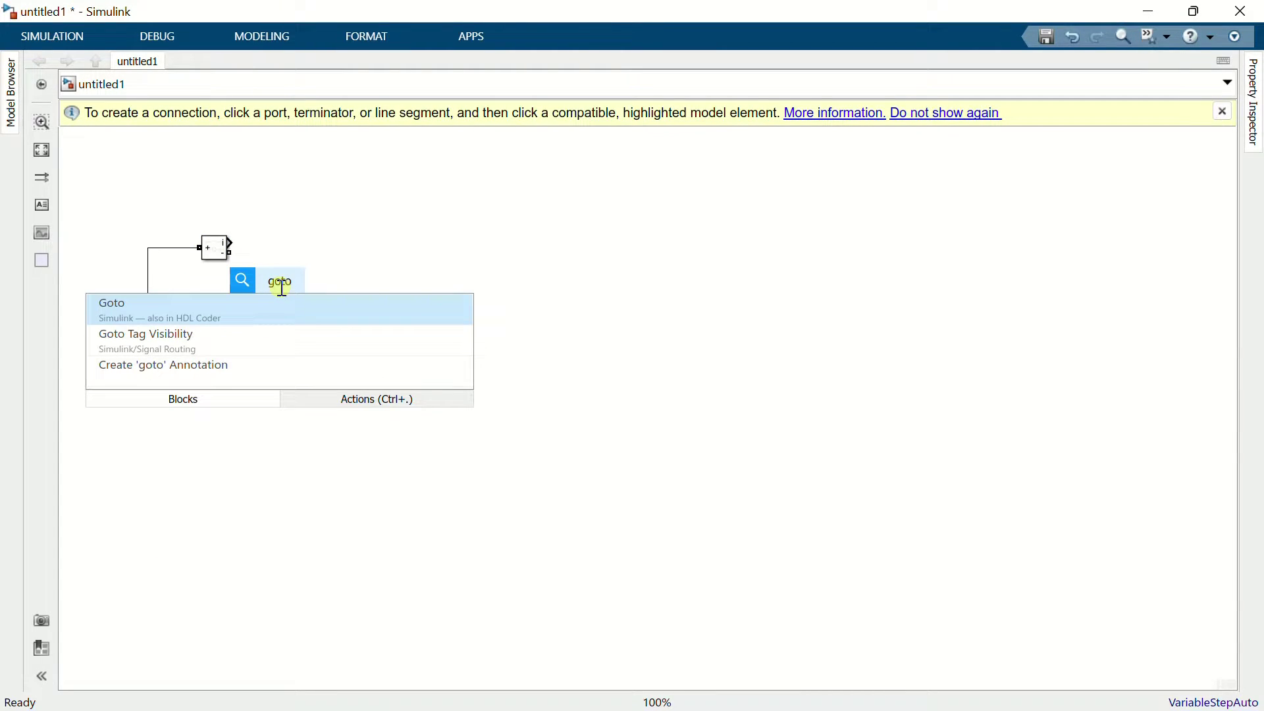
pyautogui.press('Return')
pyautogui.moveTo(280, 287); pyautogui.dragTo(249, 212)
pyautogui.doubleClick(270, 224)
pyautogui.write('IL')
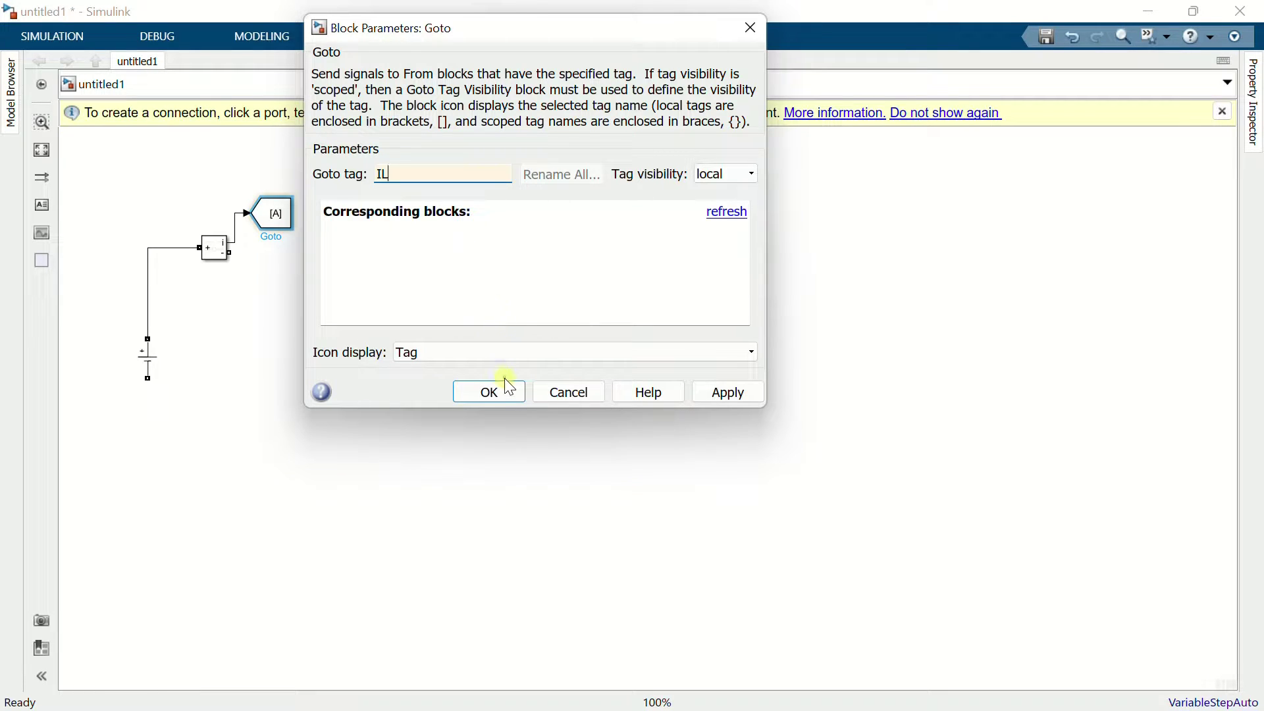
pyautogui.click(507, 383)
pyautogui.click(1225, 113)
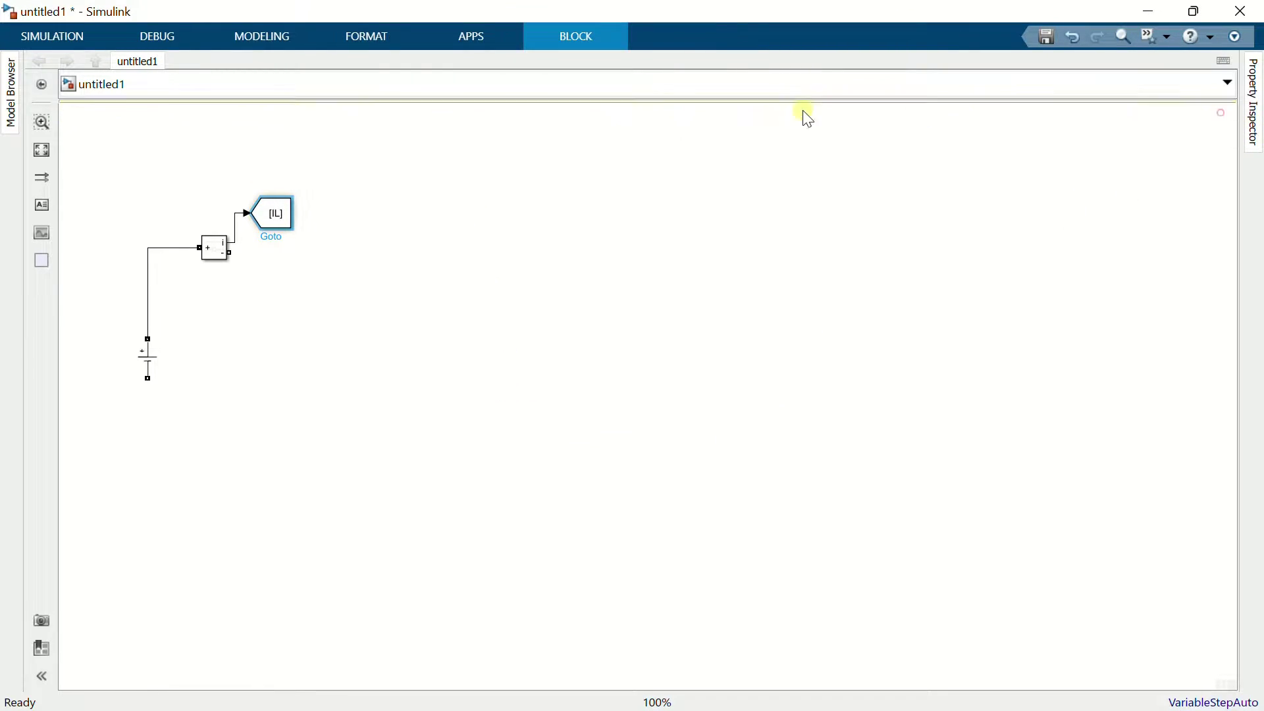
# - Add a Series RLC Branch block to the upper right of the Current Measurement and set its branch type to L
pyautogui.doubleClick(403, 264)
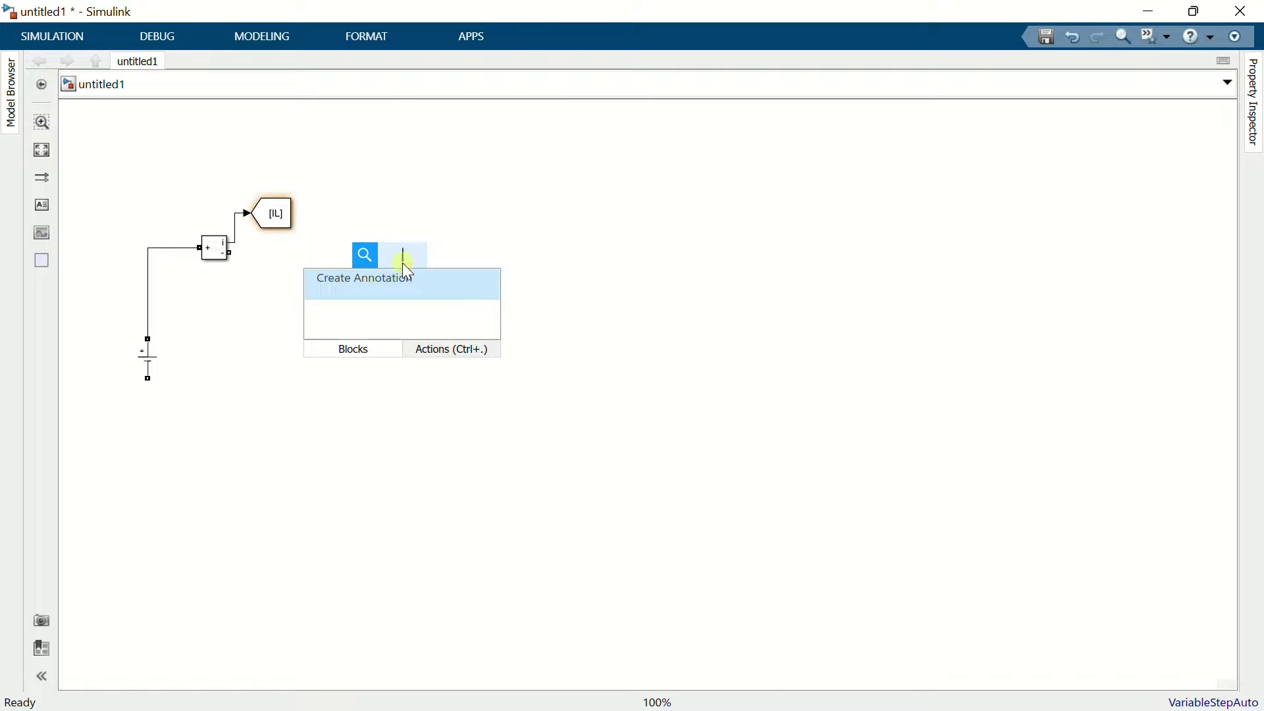
pyautogui.write('series r')
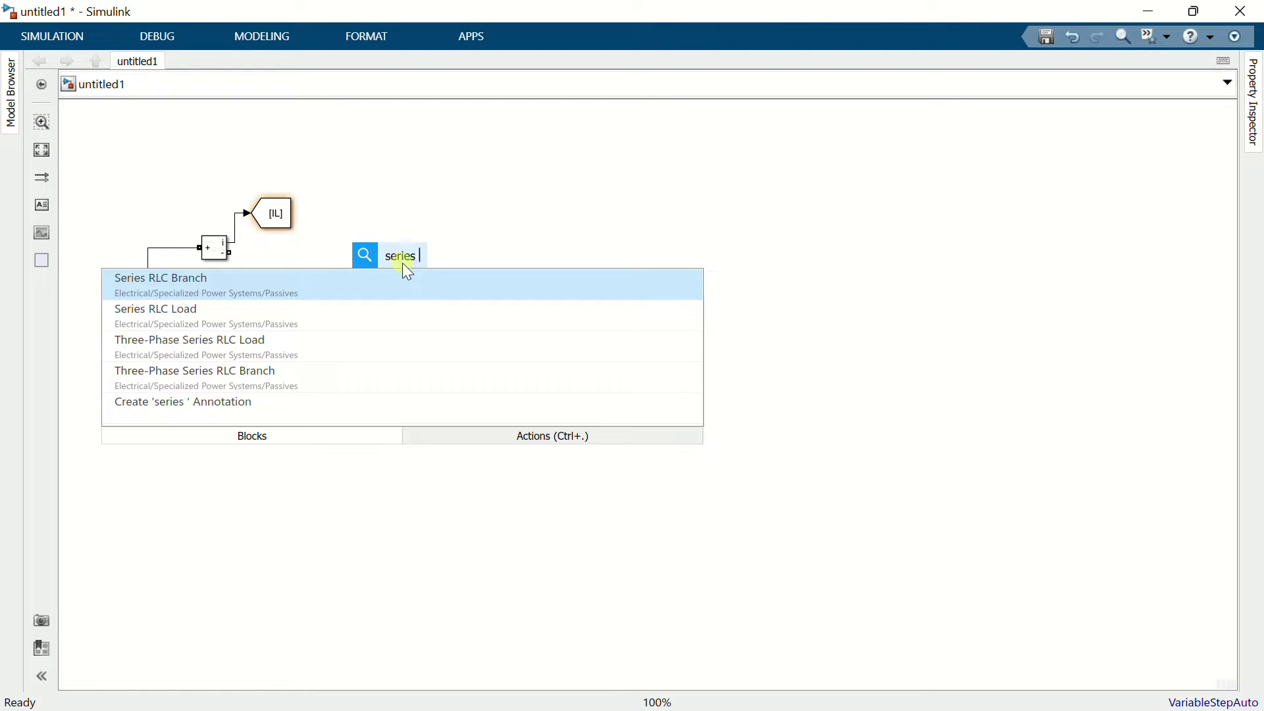
pyautogui.click(410, 272)
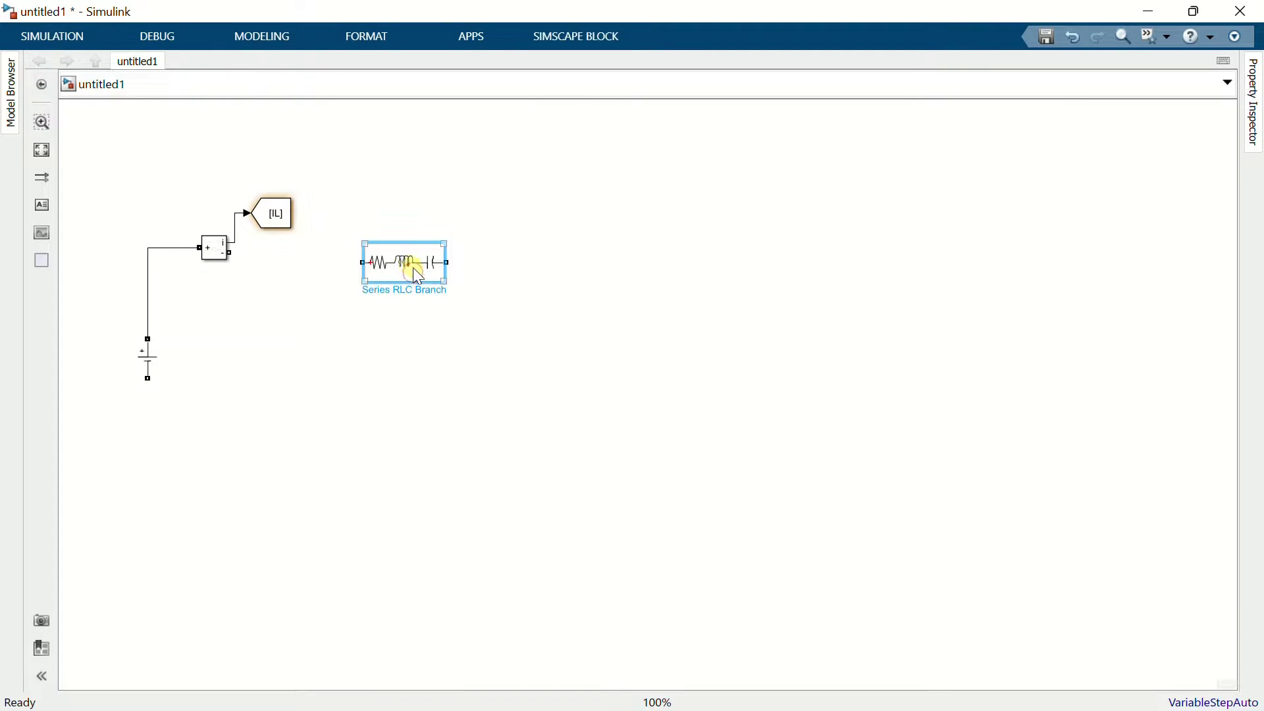
pyautogui.moveTo(482, 270); pyautogui.dragTo(486, 174)
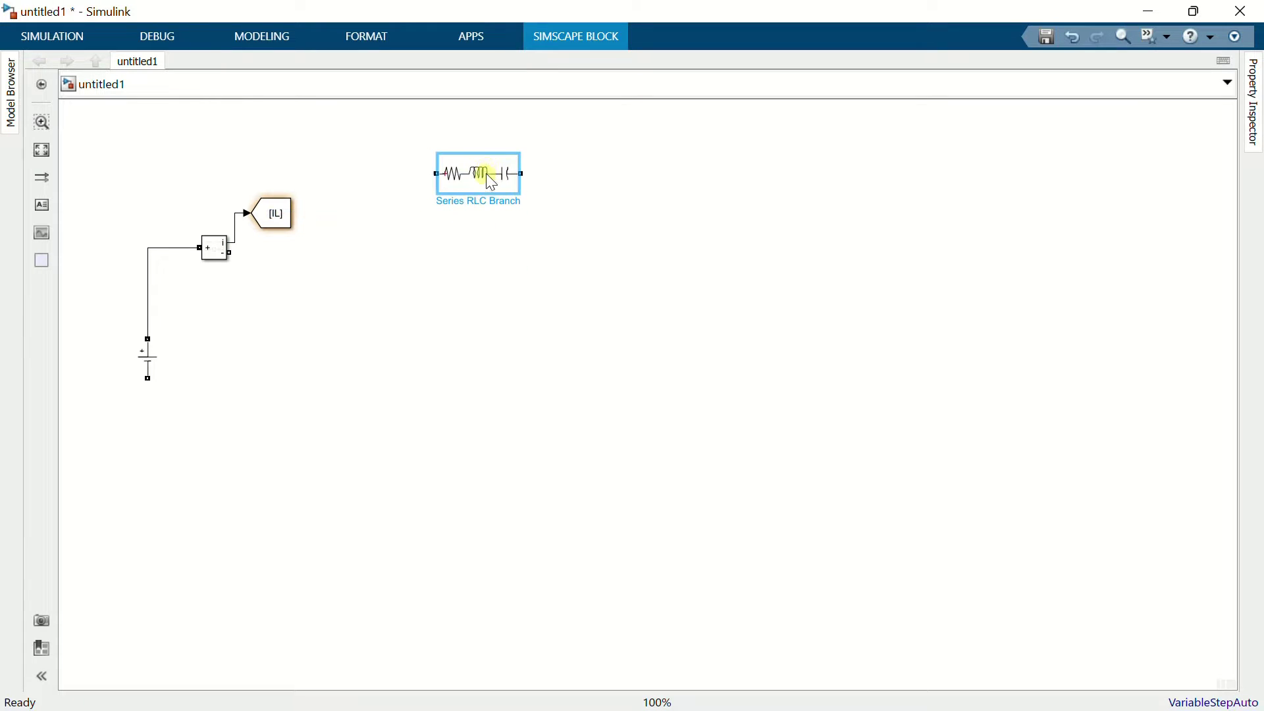
pyautogui.doubleClick(492, 175)
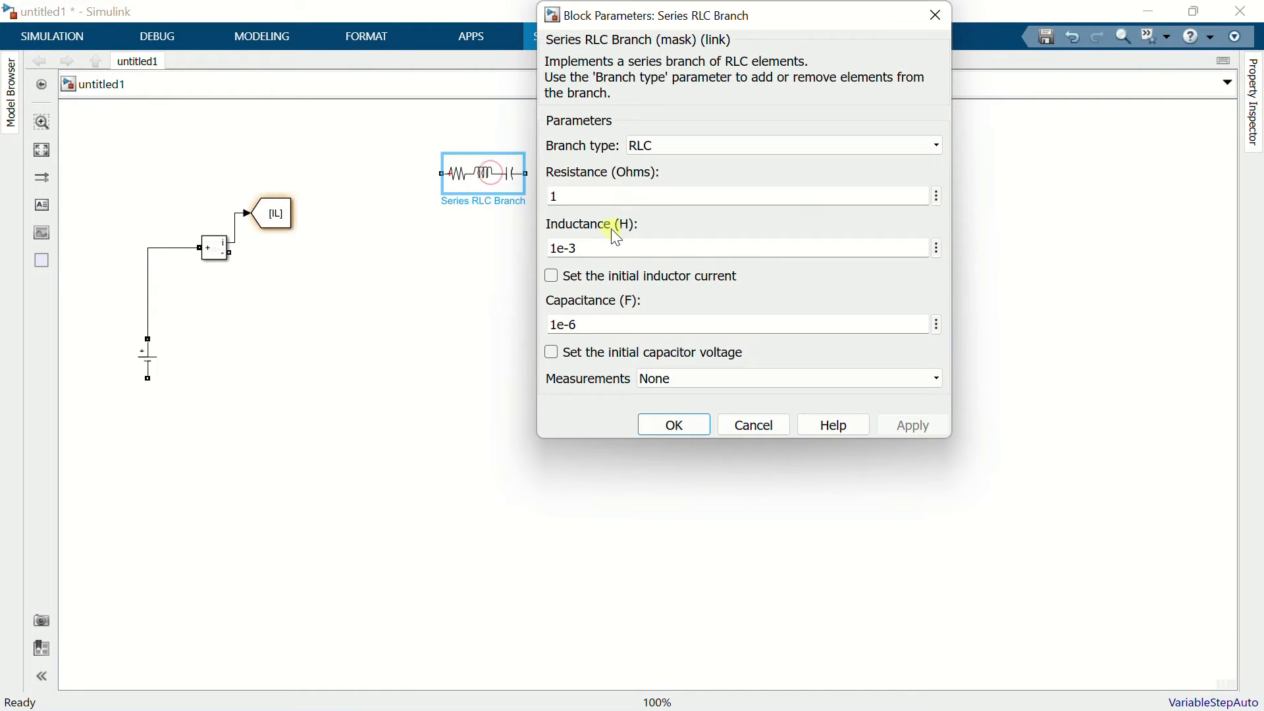
pyautogui.click(643, 156)
pyautogui.click(646, 192)
pyautogui.moveTo(610, 192); pyautogui.dragTo(572, 185)
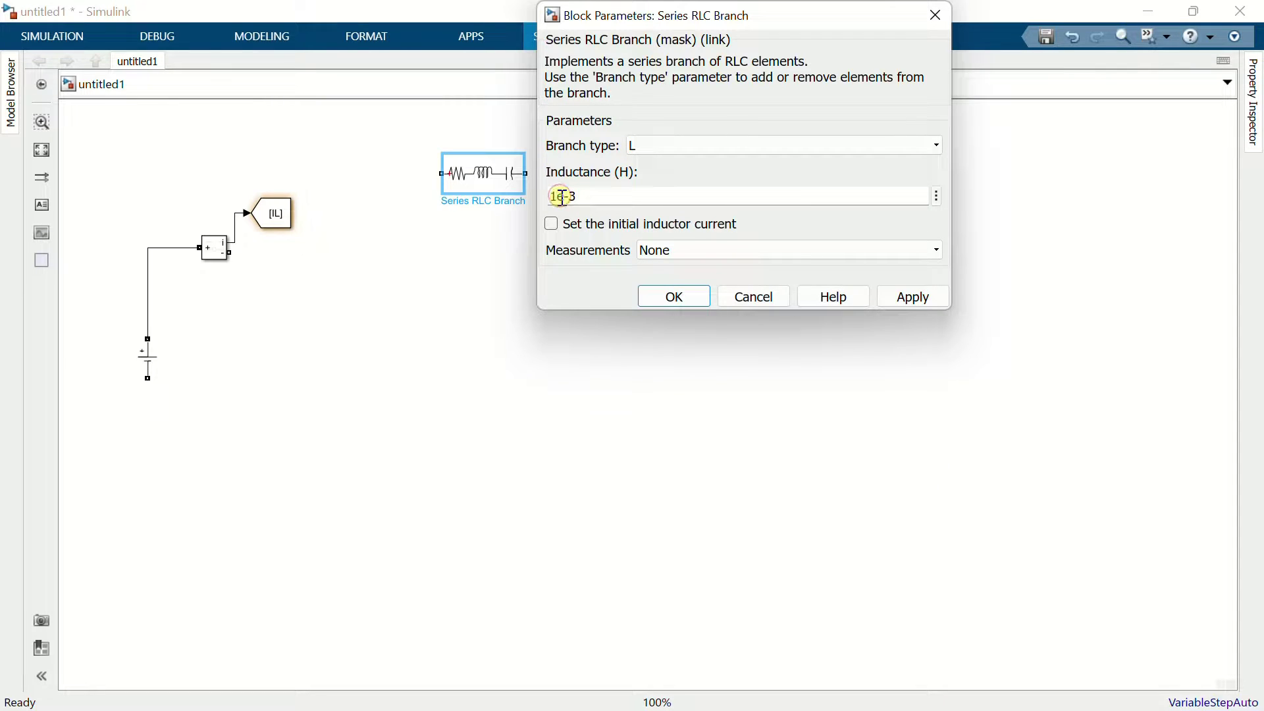
pyautogui.click(674, 297)
# - Duplicate the inductor below the first one and wire a copied Current Measurement block in front of each inductor
pyautogui.moveTo(503, 191); pyautogui.dragTo(496, 271)
pyautogui.click(518, 322)
pyautogui.moveTo(227, 245)
pyautogui.mouseDown()
pyautogui.moveTo(364, 257)
pyautogui.moveTo(379, 177)
pyautogui.moveTo(441, 174)
pyautogui.moveTo(376, 173)
pyautogui.mouseUp()
pyautogui.click(376, 172)
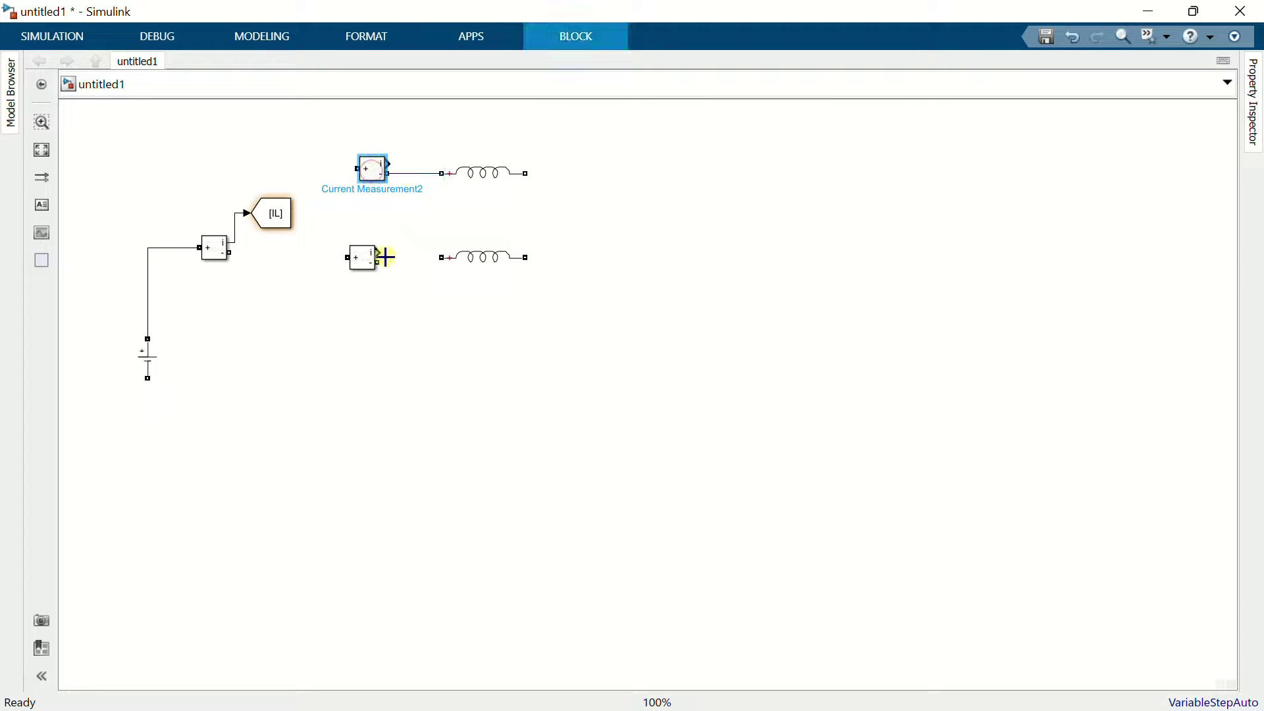
pyautogui.moveTo(386, 262); pyautogui.dragTo(441, 257)
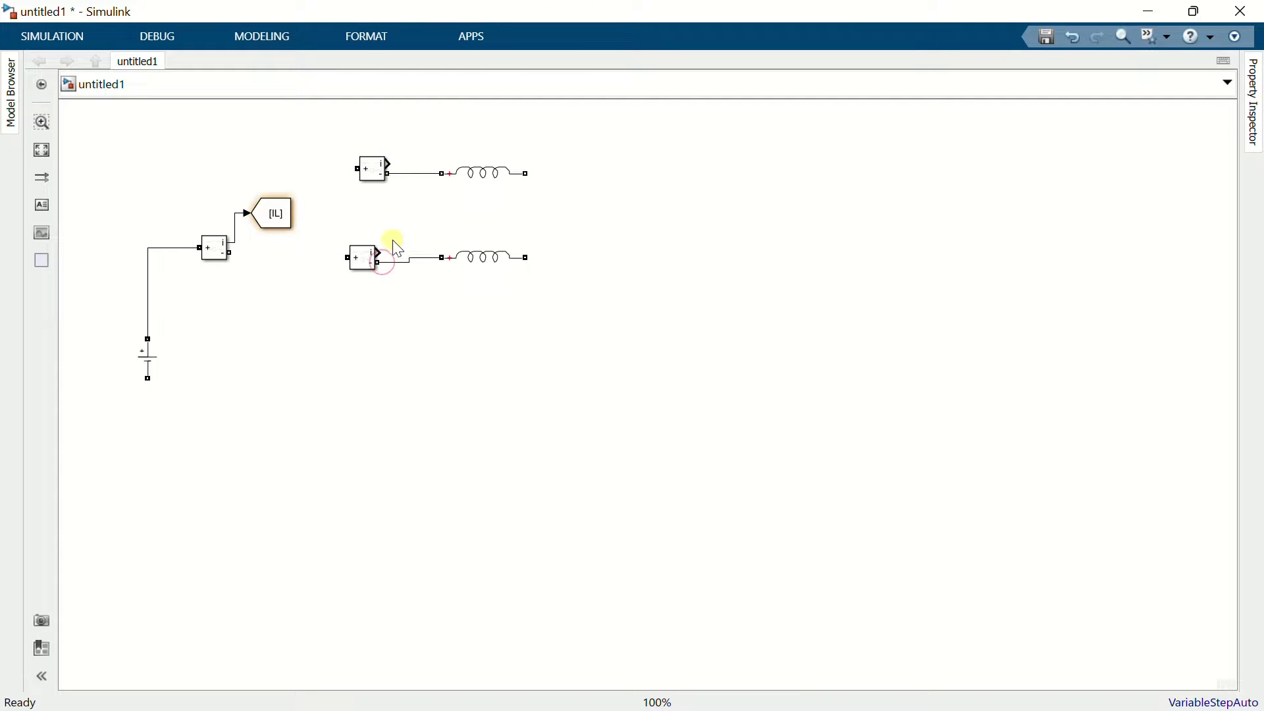
# - Connect the source-side Current Measurement's negative port to the positive inputs of both inductor branches in parallel
pyautogui.click(362, 261)
pyautogui.click(263, 253)
pyautogui.moveTo(335, 253); pyautogui.dragTo(349, 170)
# - Attach copied Goto blocks to both branch current outputs, tagging the upper one IL1 and the lower one IL2
pyautogui.click(322, 191)
pyautogui.moveTo(285, 212); pyautogui.dragTo(411, 223)
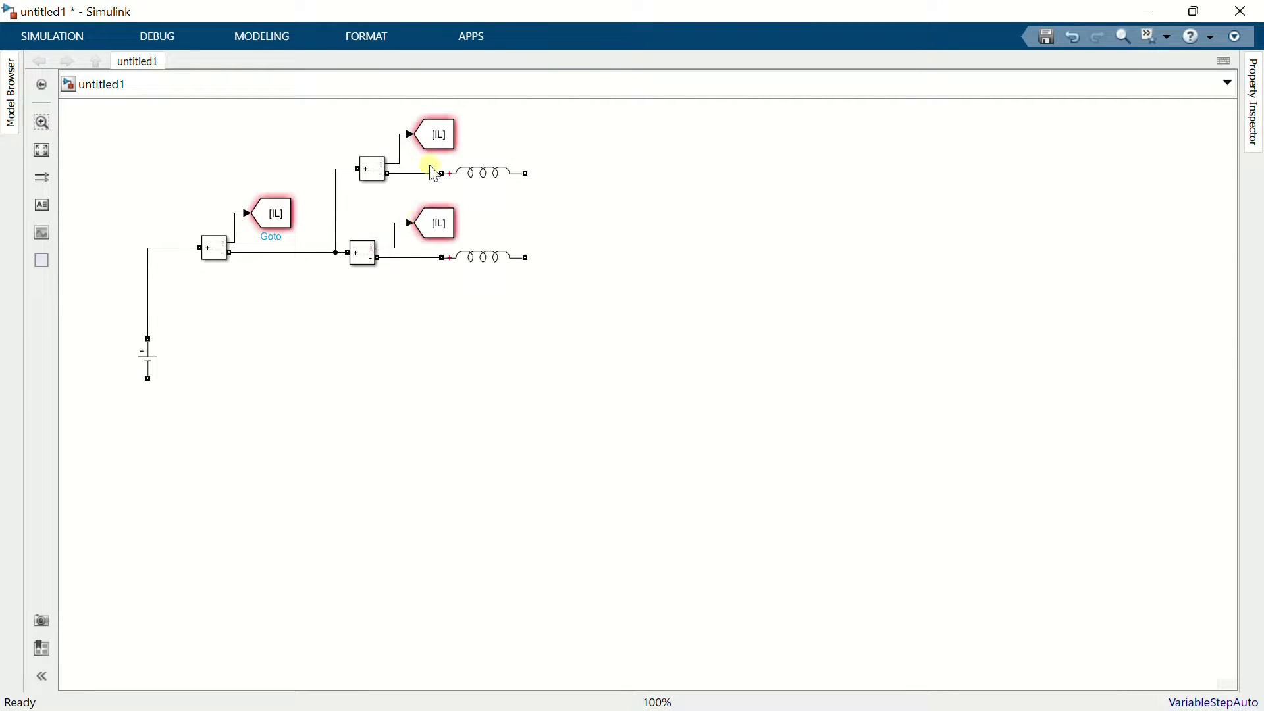
pyautogui.doubleClick(443, 132)
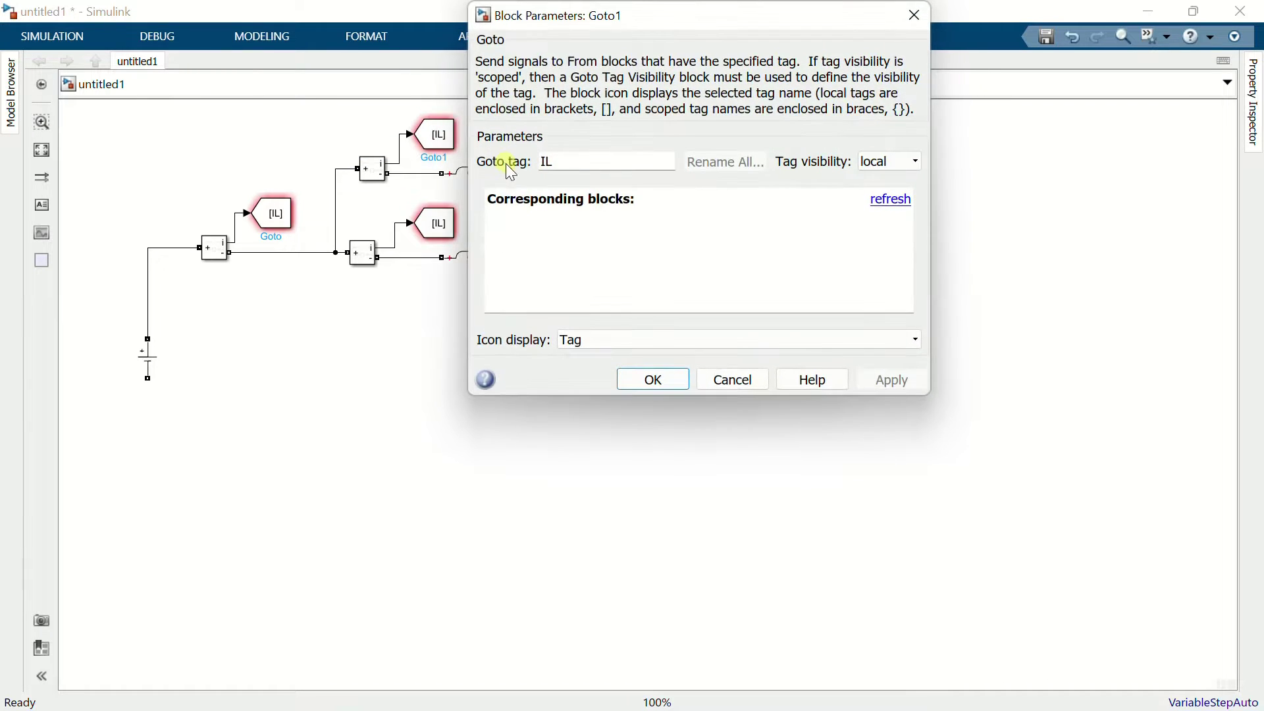
pyautogui.click(572, 158)
pyautogui.write('1')
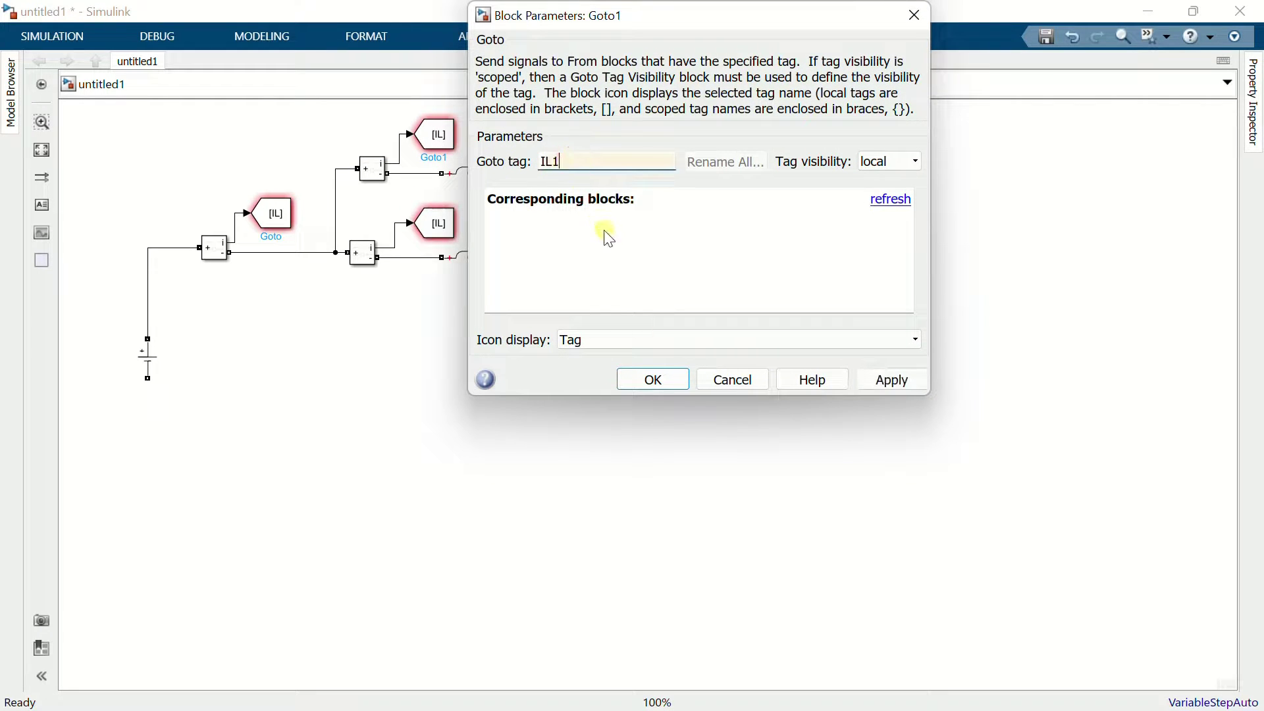
pyautogui.click(649, 377)
pyautogui.doubleClick(442, 224)
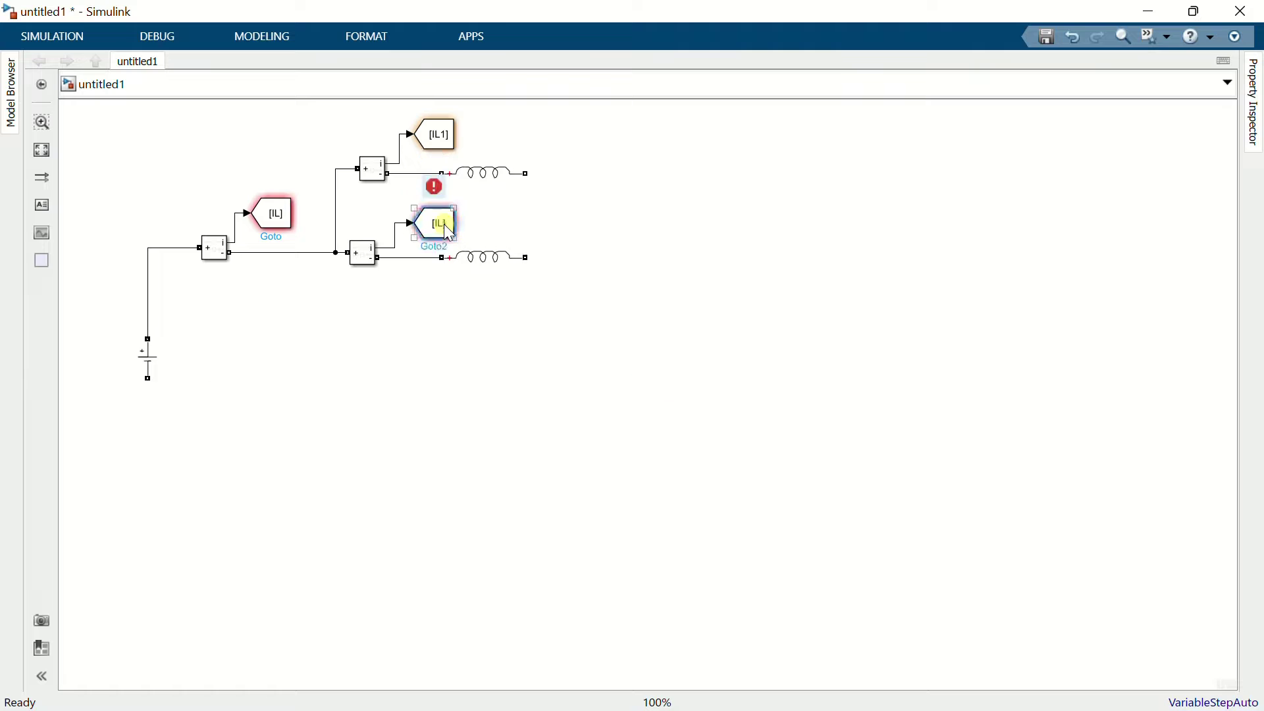
pyautogui.write('2')
pyautogui.click(653, 403)
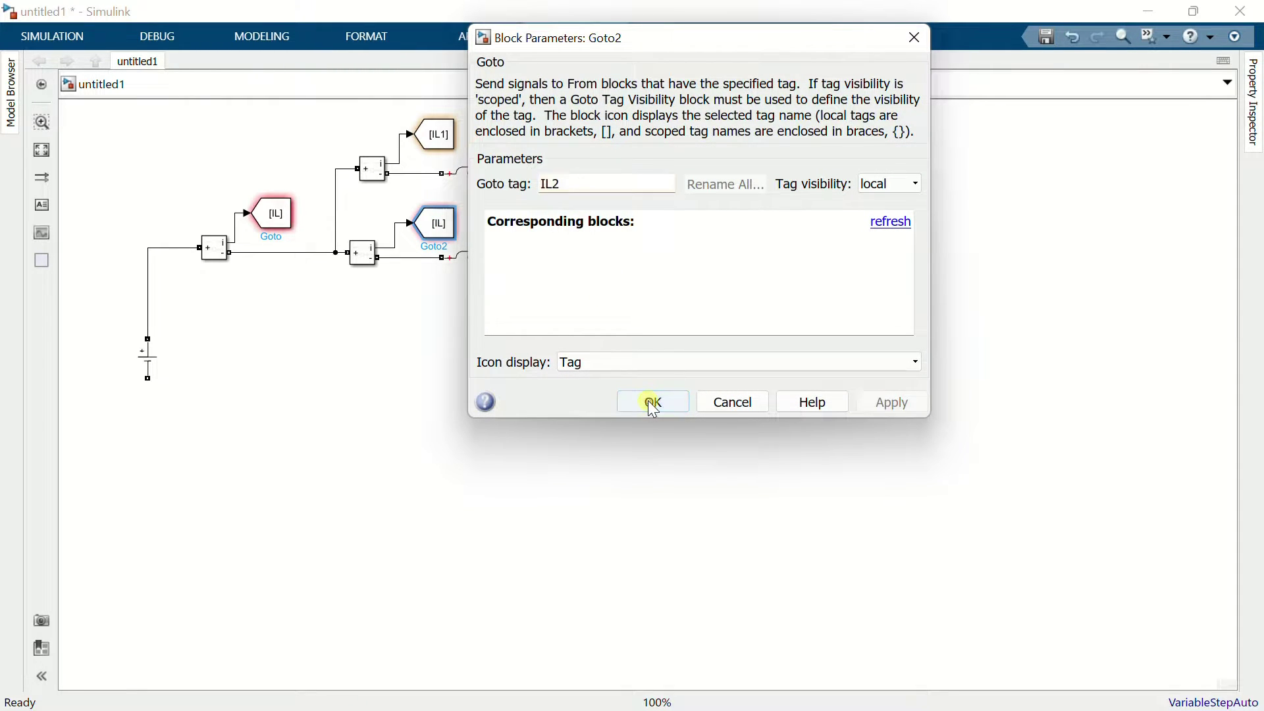
# - Add a Specialized Power Systems Diode with a duplicate below it and connect each diode's anode to its inductor
pyautogui.doubleClick(602, 312)
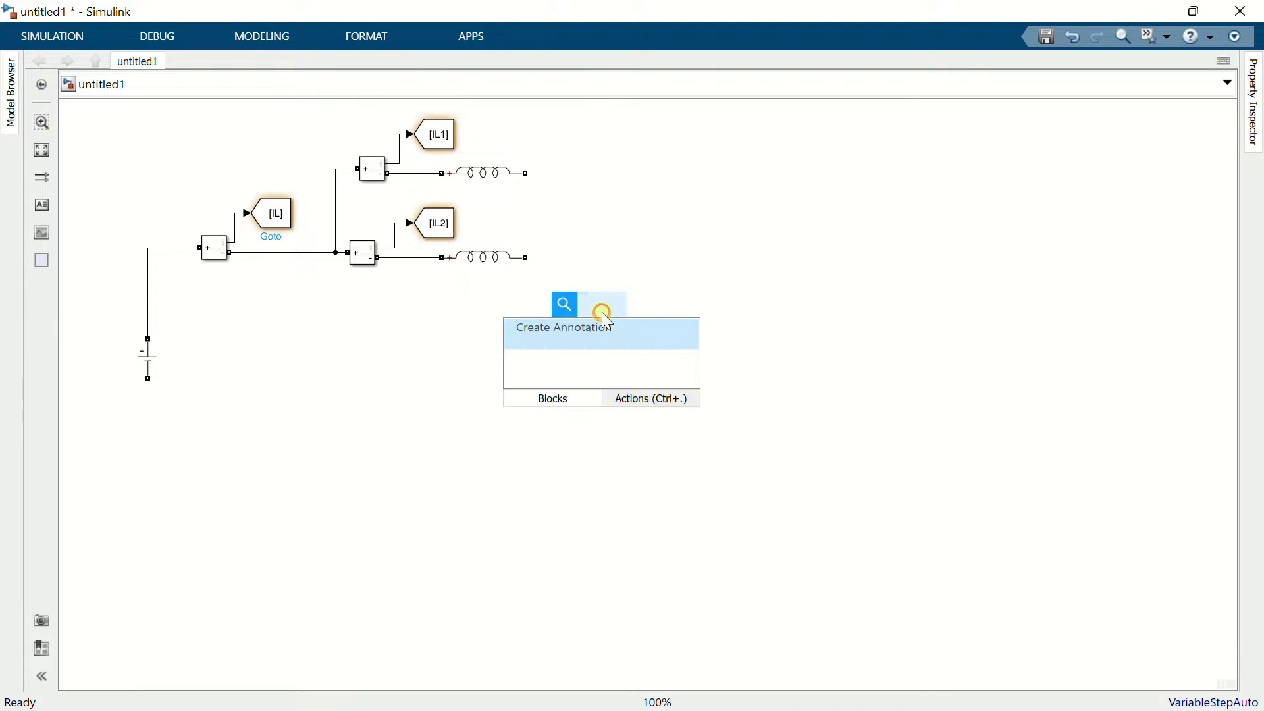
pyautogui.write('diode')
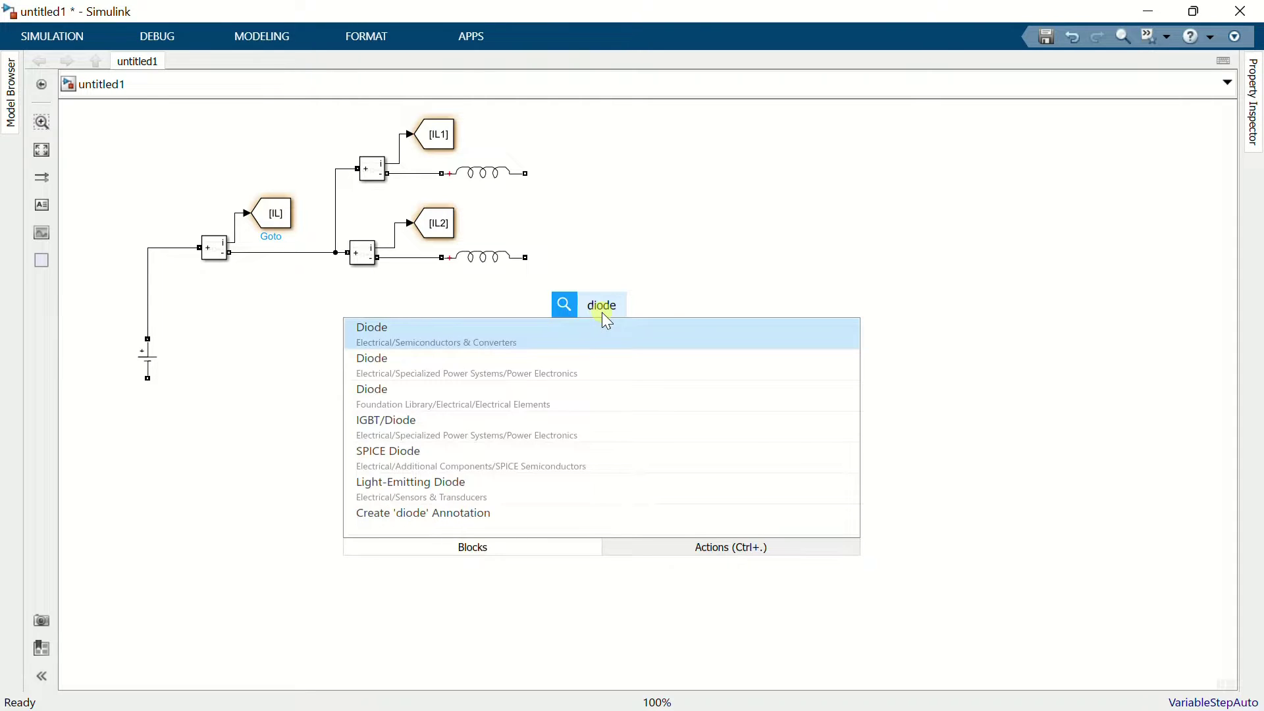
pyautogui.click(602, 363)
pyautogui.moveTo(612, 323); pyautogui.dragTo(655, 249)
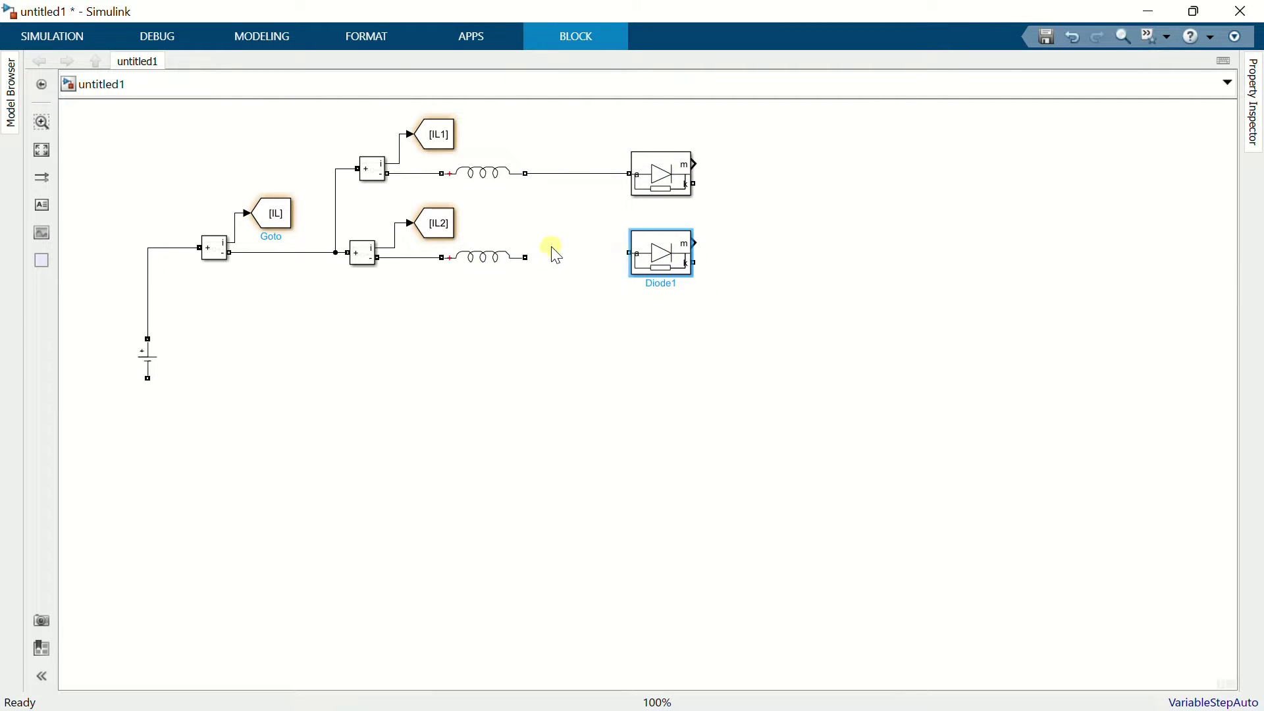
pyautogui.moveTo(533, 256)
pyautogui.mouseDown()
pyautogui.moveTo(616, 254)
pyautogui.moveTo(672, 264)
pyautogui.moveTo(673, 277)
pyautogui.mouseUp()
# - Add a Mosfet block rotated vertically below the inductor branches and move both diodes farther right to make room
pyautogui.doubleClick(514, 377)
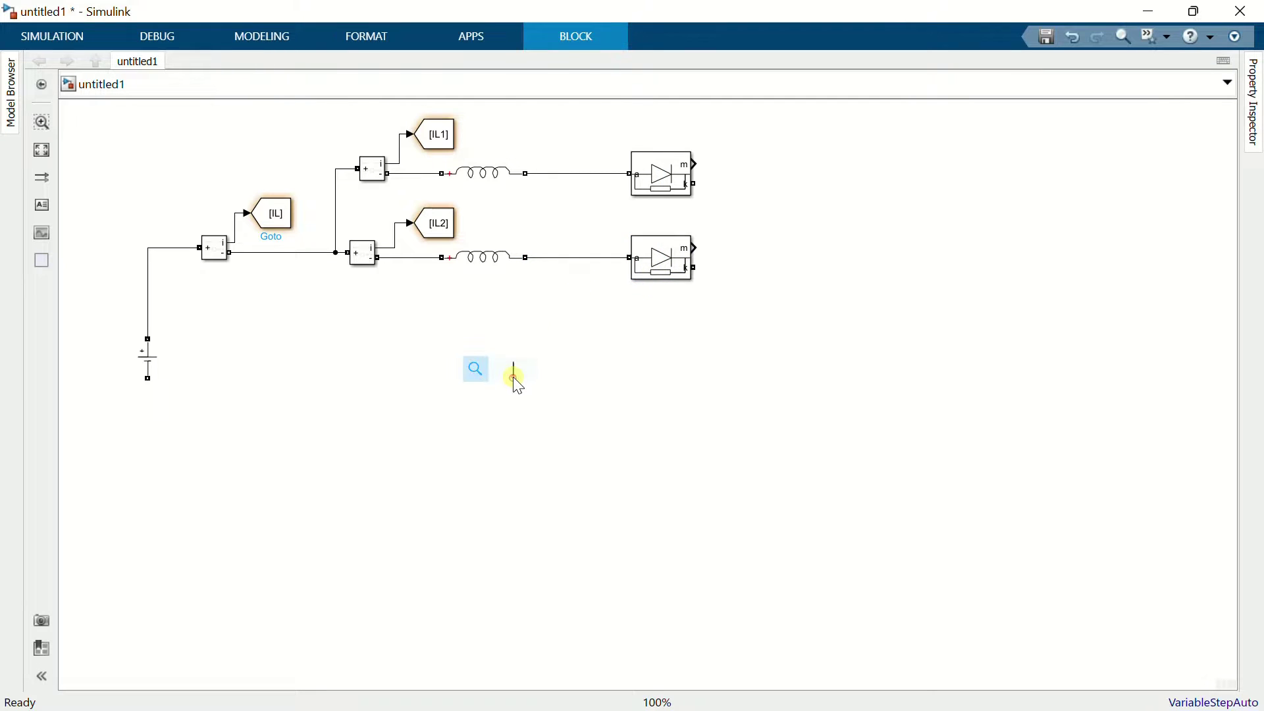
pyautogui.write('mosfet')
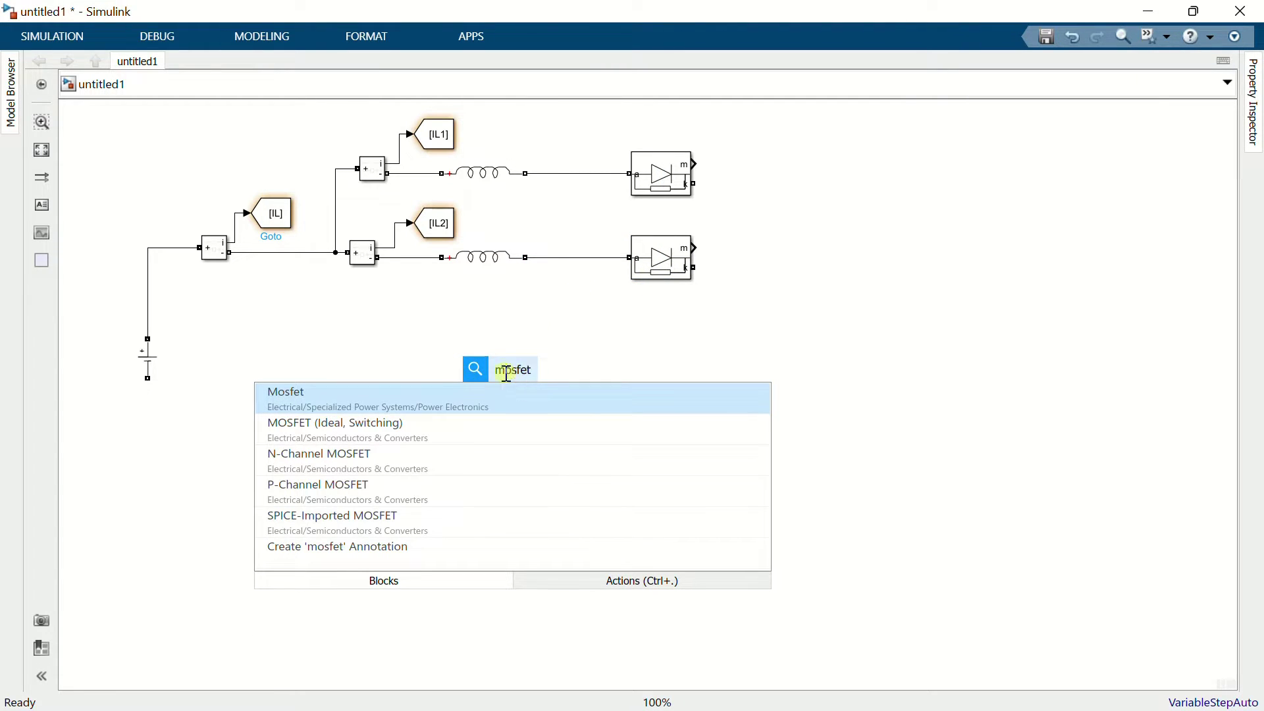
pyautogui.click(517, 407)
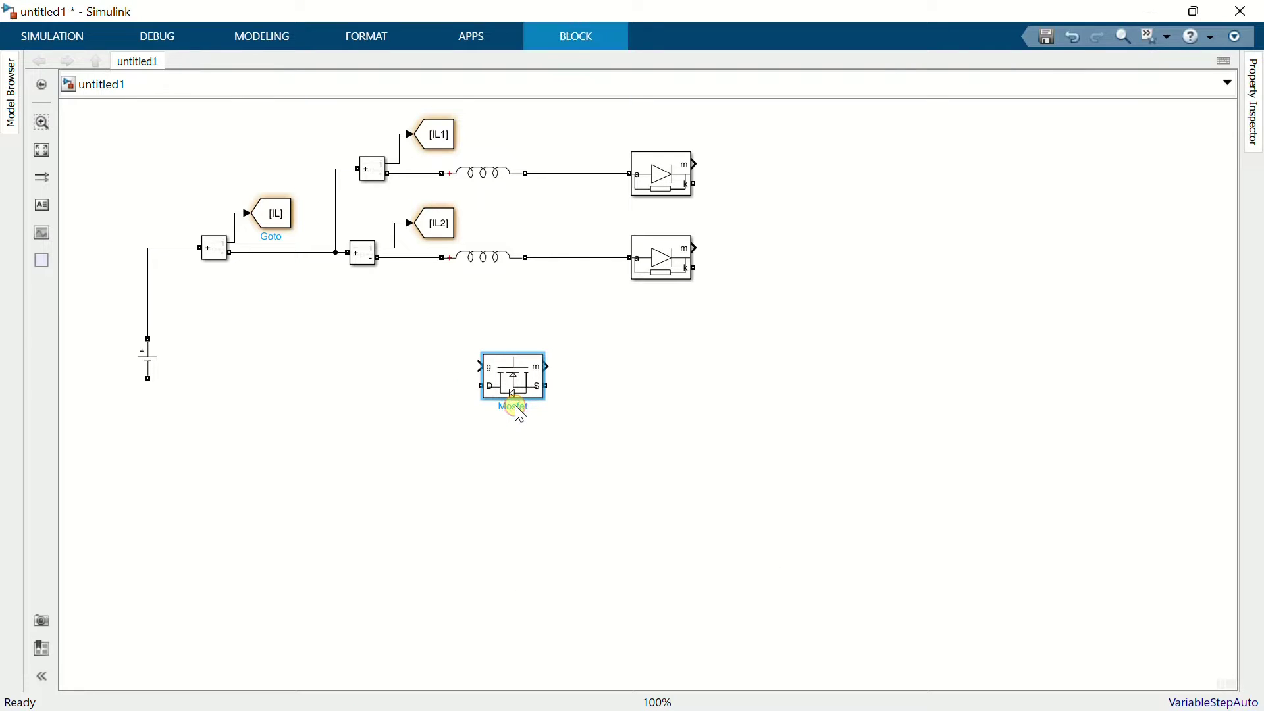
pyautogui.moveTo(516, 381); pyautogui.dragTo(550, 408)
pyautogui.moveTo(725, 314); pyautogui.dragTo(755, 187)
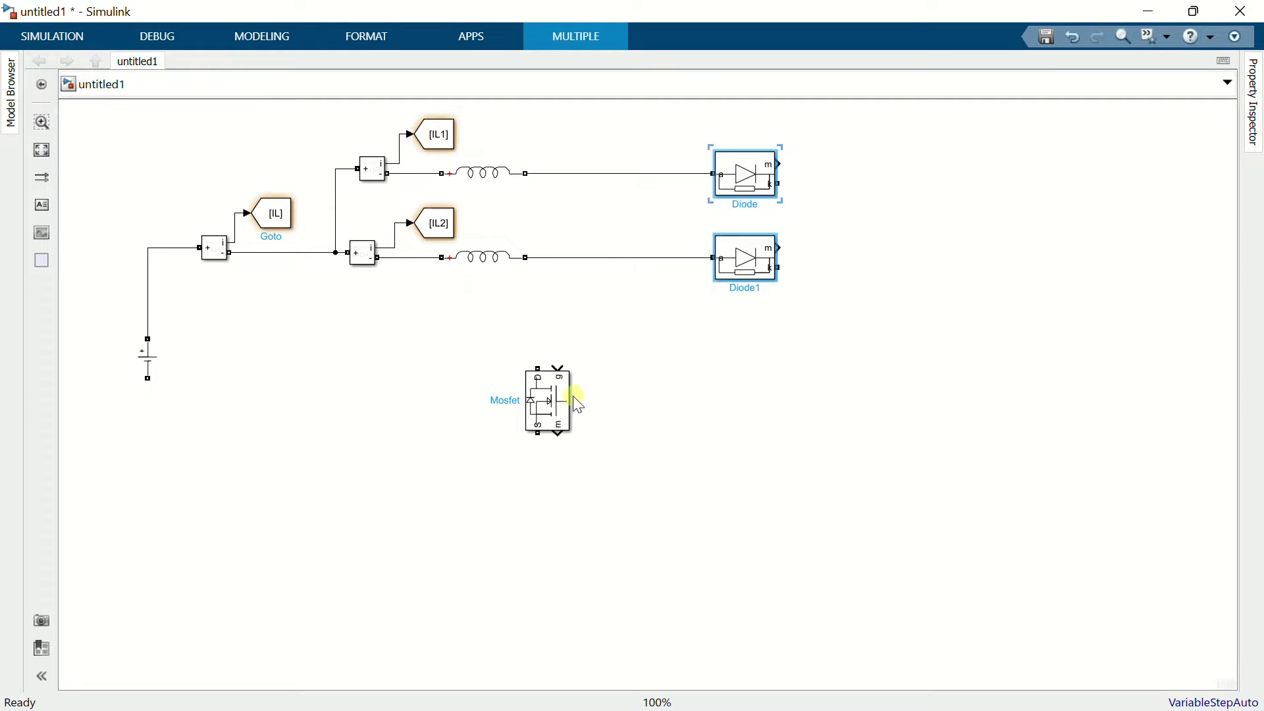
# - Place two MOSFETs side by side and connect one drain to each line between inductor and diode
pyautogui.click(566, 397)
pyautogui.moveTo(566, 398); pyautogui.dragTo(647, 175)
pyautogui.moveTo(561, 330); pyautogui.dragTo(563, 258)
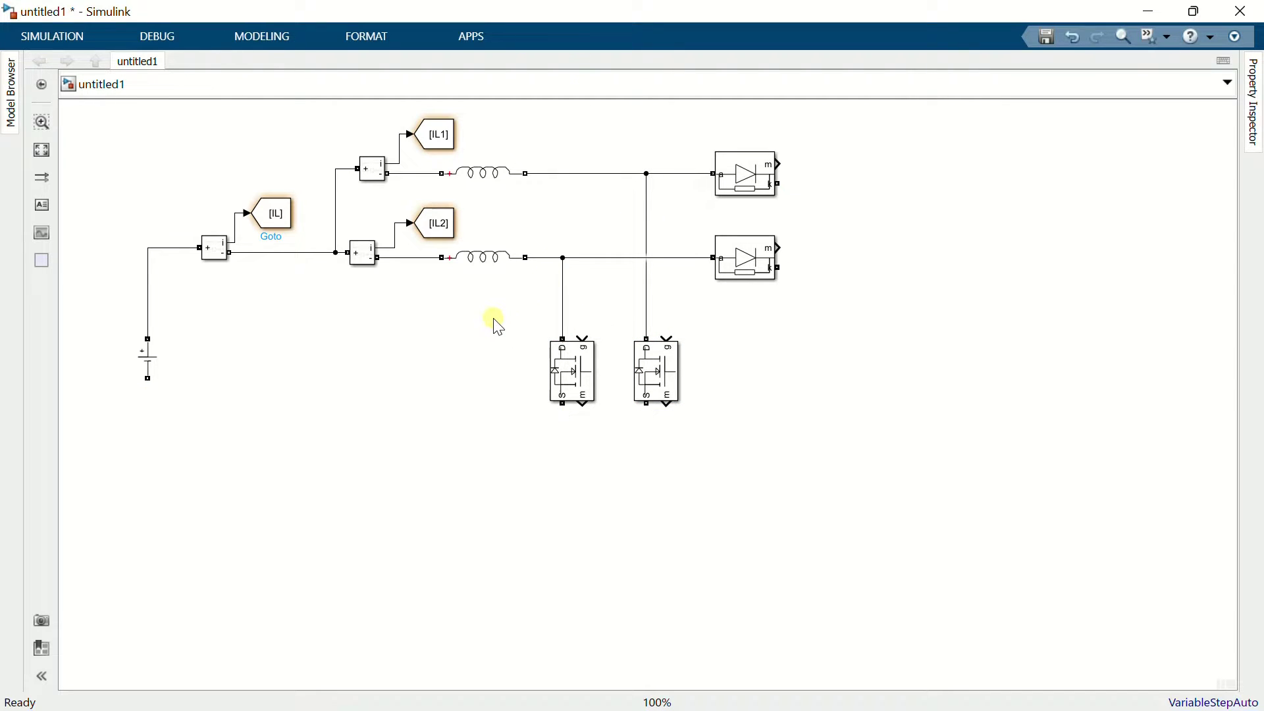
# - Add a From block with a duplicate and connect one to the gate of each MOSFET
pyautogui.write('from')
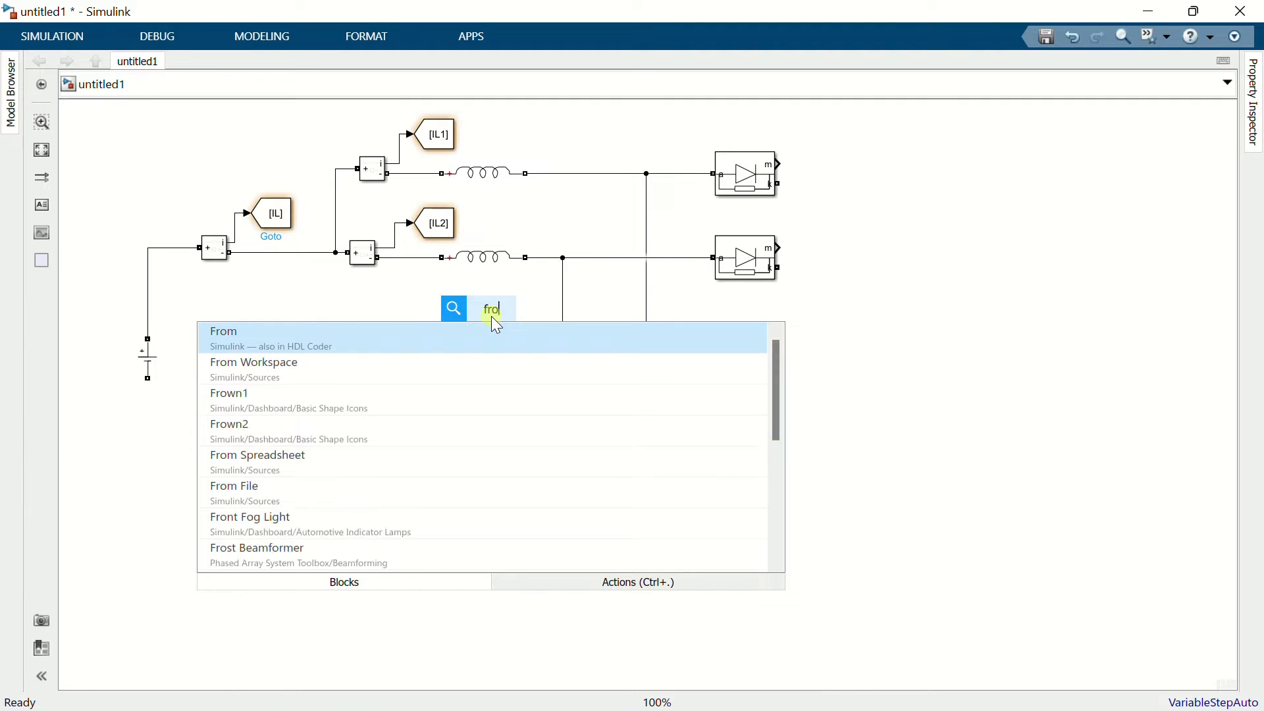
pyautogui.click(493, 328)
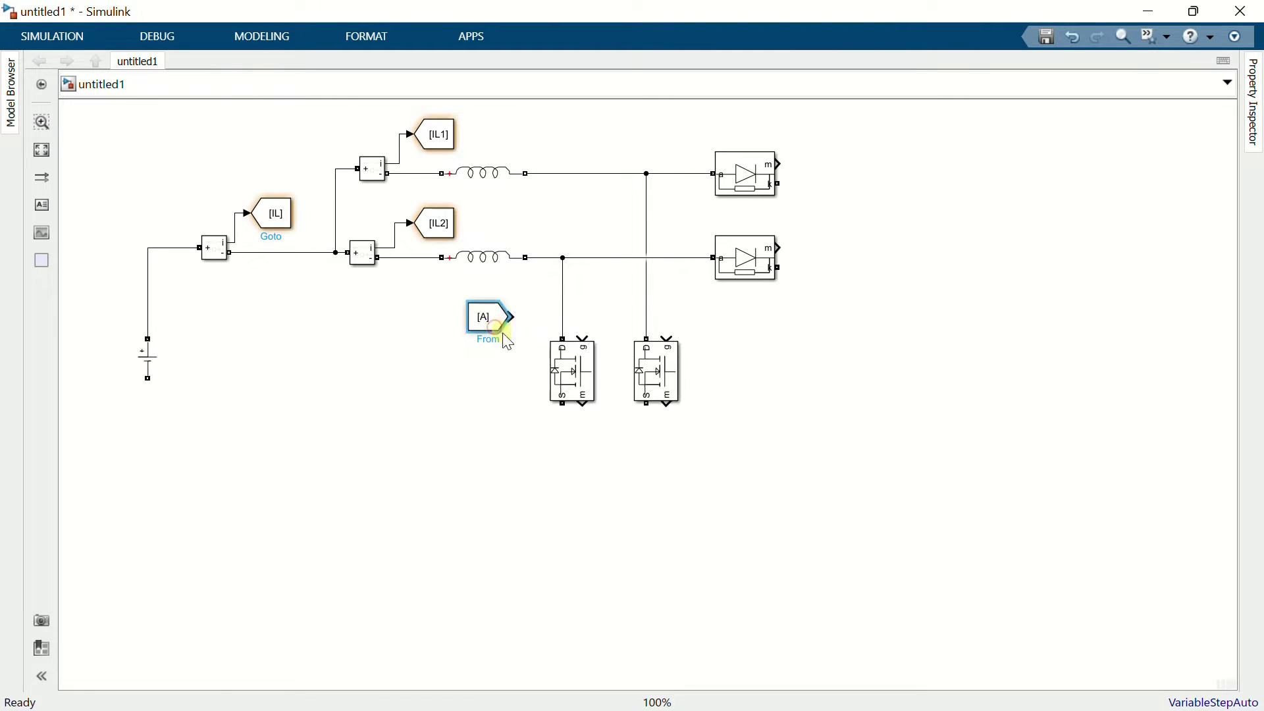
pyautogui.moveTo(514, 324); pyautogui.dragTo(580, 335)
pyautogui.moveTo(480, 316)
pyautogui.mouseDown()
pyautogui.moveTo(486, 283)
pyautogui.moveTo(646, 319)
pyautogui.moveTo(673, 341)
pyautogui.mouseUp()
# - Set the Goto tag of the right MOSFET's From block to PWM1 and the left one's to PWM2
pyautogui.doubleClick(614, 312)
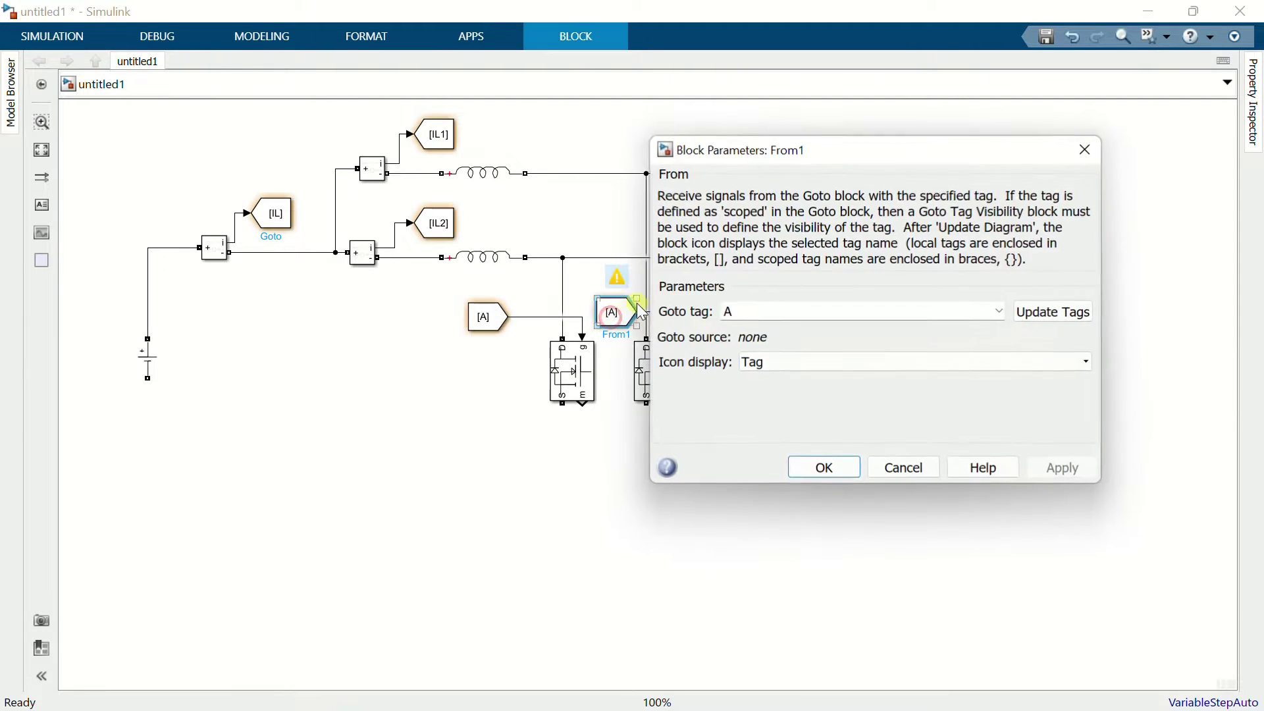
pyautogui.write('PWM1')
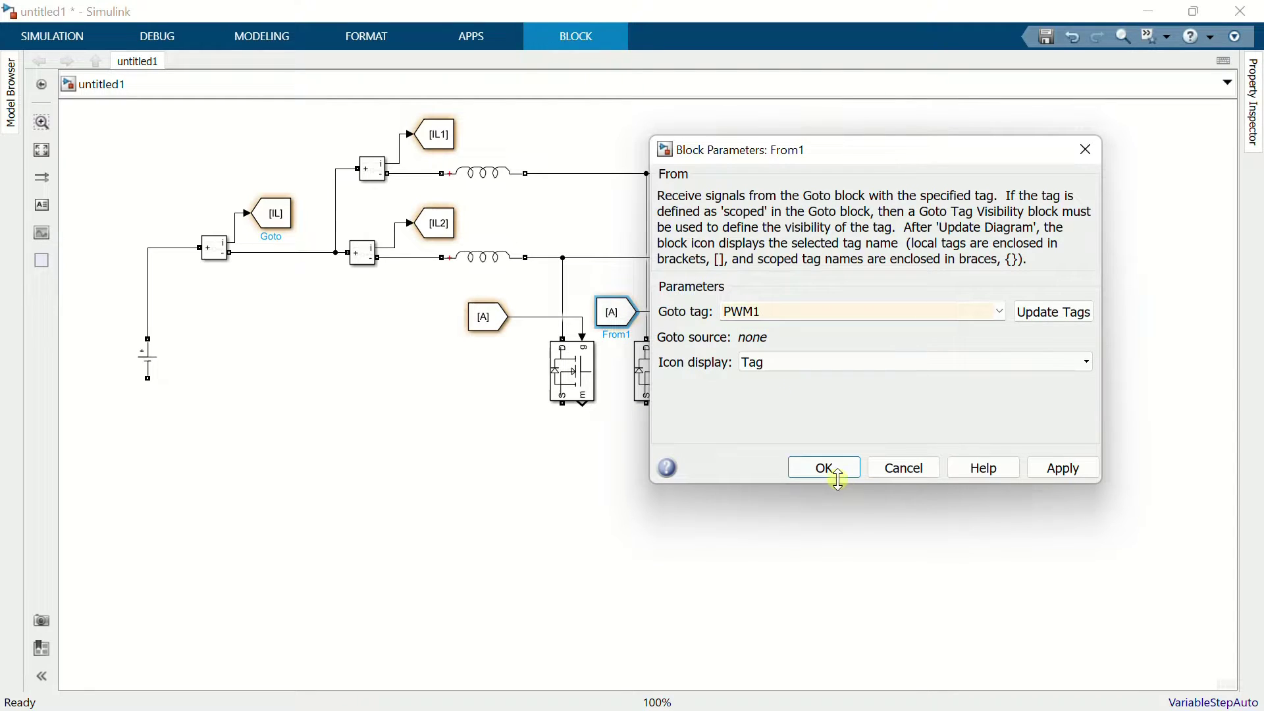
pyautogui.click(825, 468)
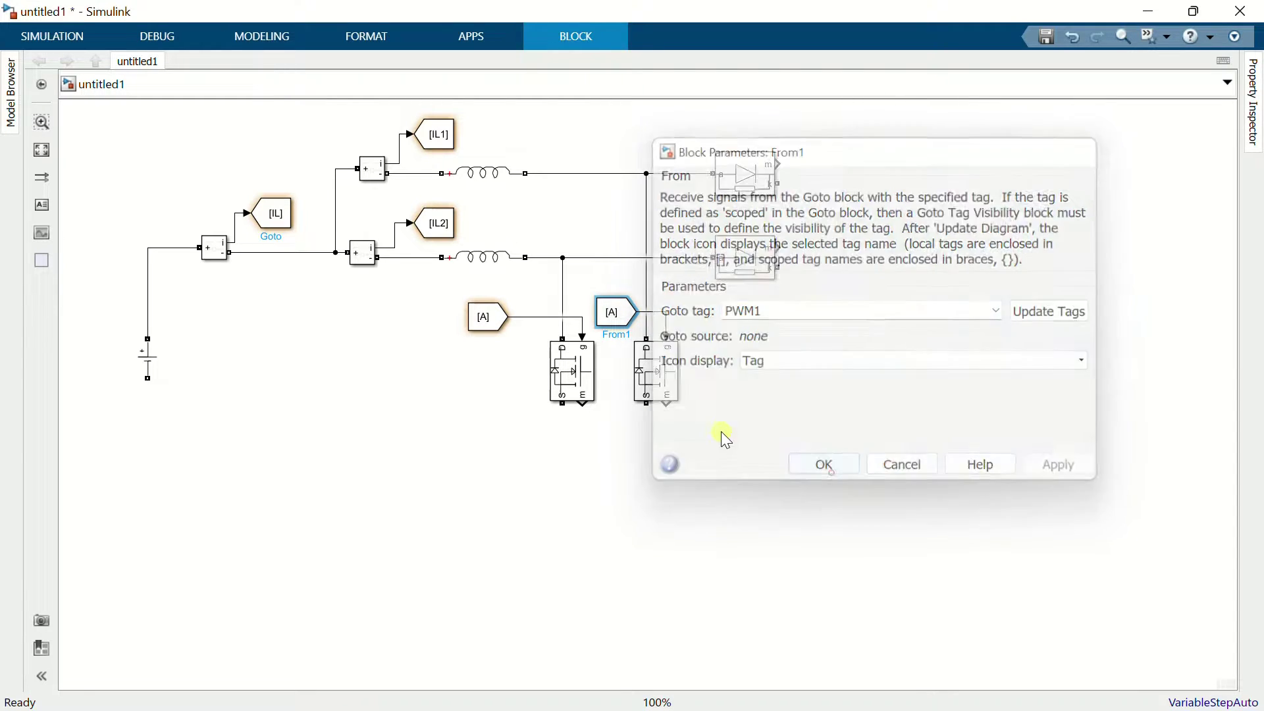
pyautogui.click(494, 319)
pyautogui.doubleClick(495, 319)
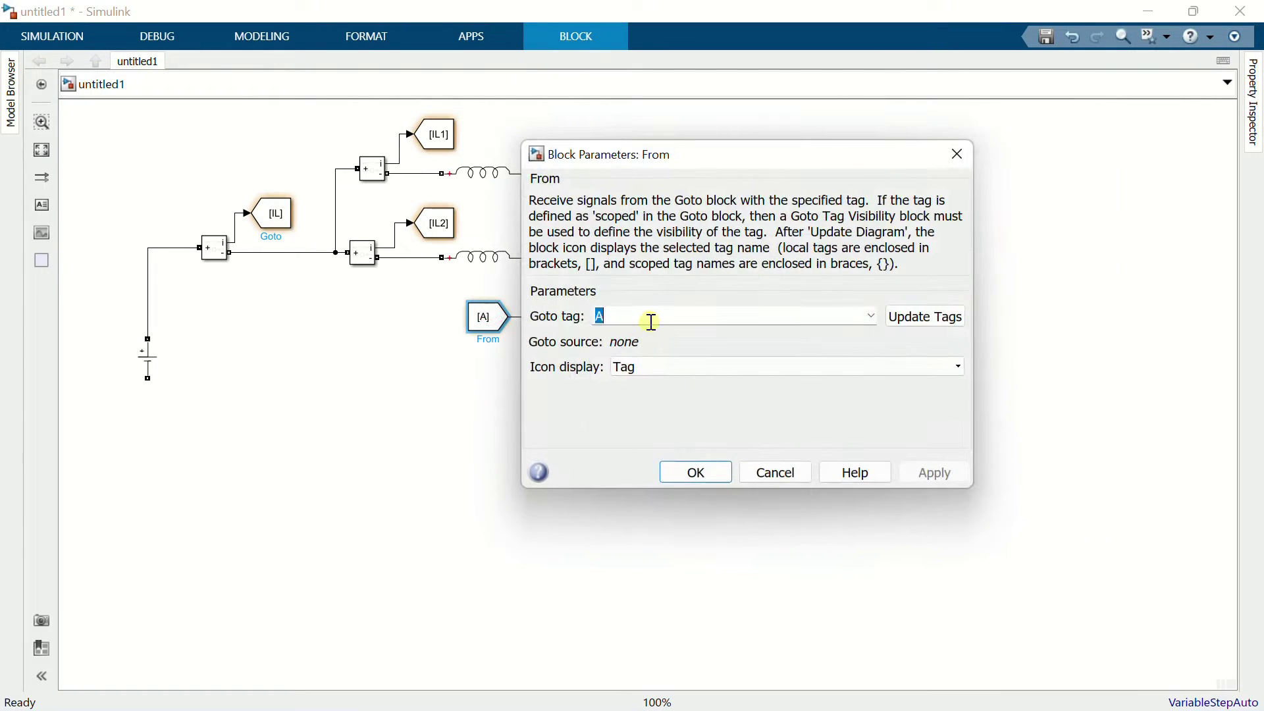
pyautogui.write('PWM2')
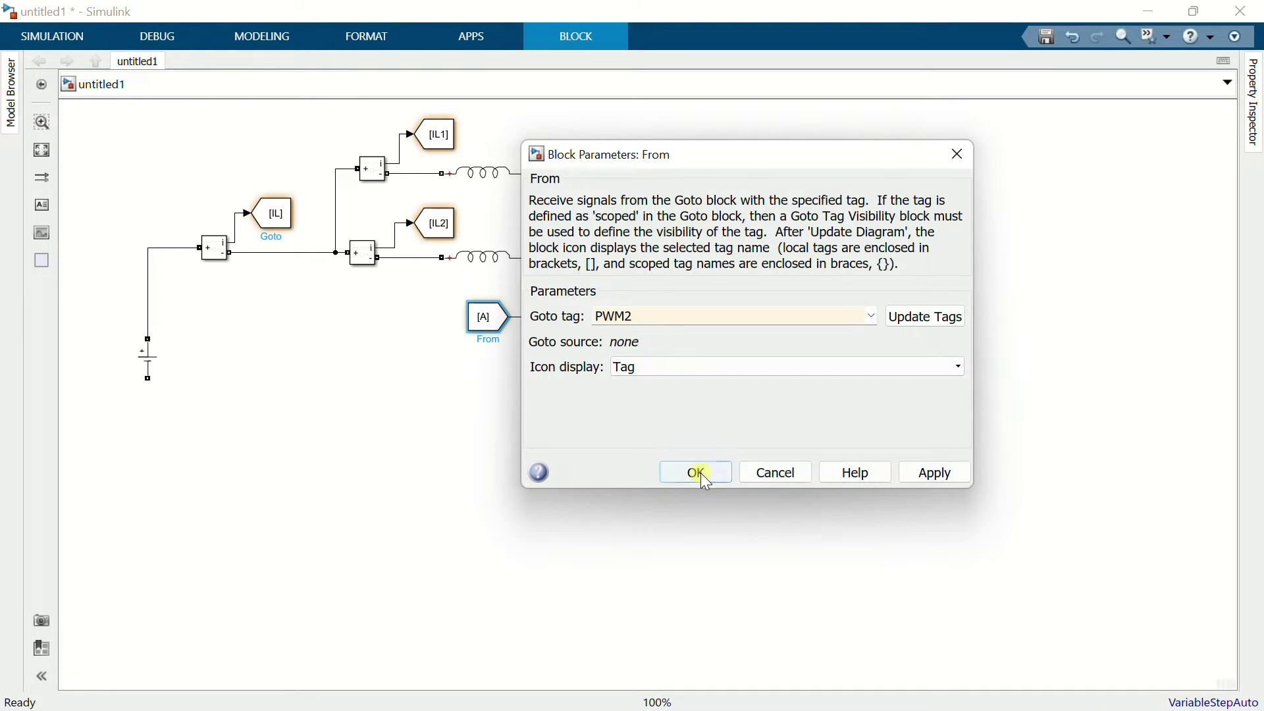
pyautogui.click(699, 472)
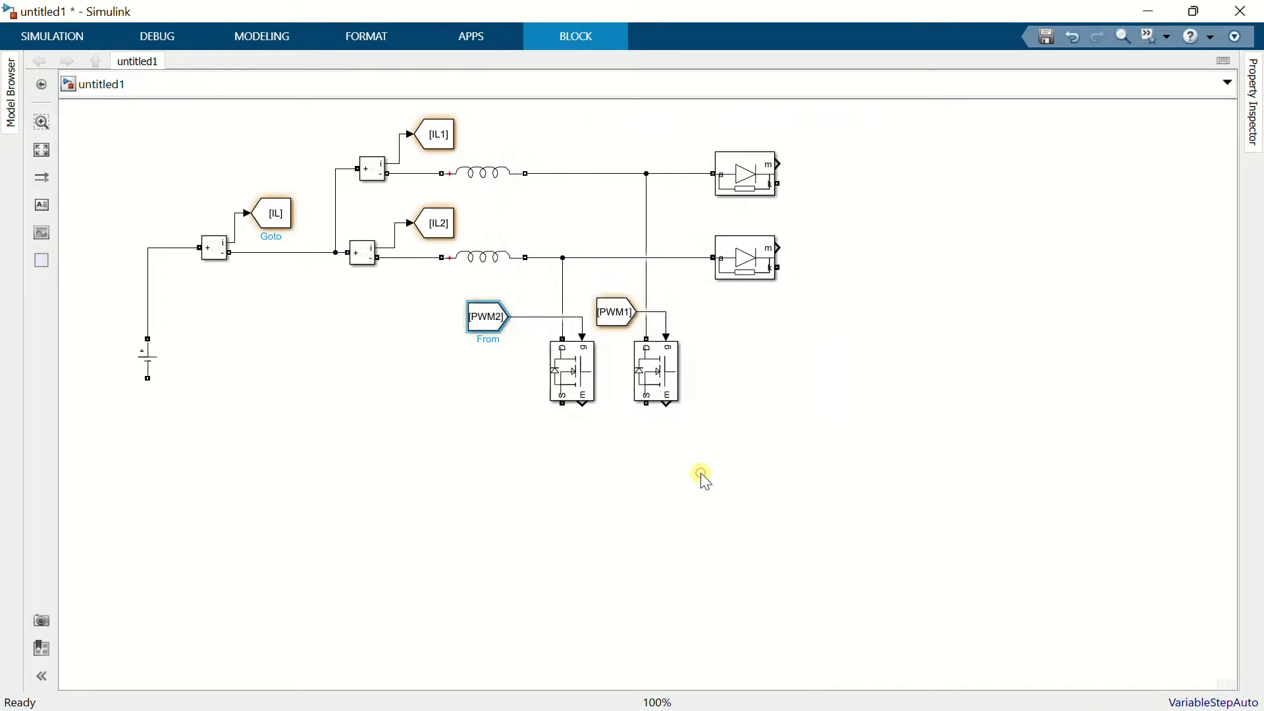
# - Copy the upper inductor beyond the diodes, rotate it vertically, and make it a C branch with a capacitance of 2000e-6 F
pyautogui.click(485, 173)
pyautogui.moveTo(488, 179); pyautogui.dragTo(850, 319)
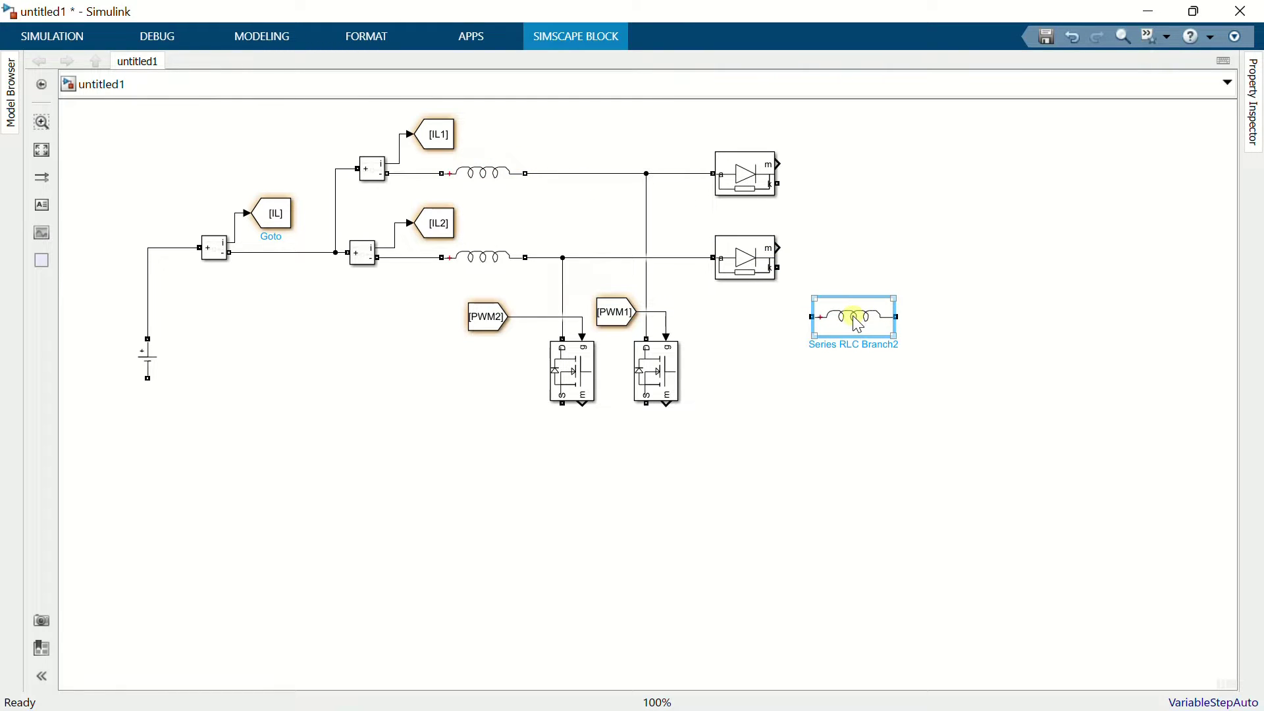
pyautogui.hotkey('ctrl', 'r')
pyautogui.doubleClick(854, 314)
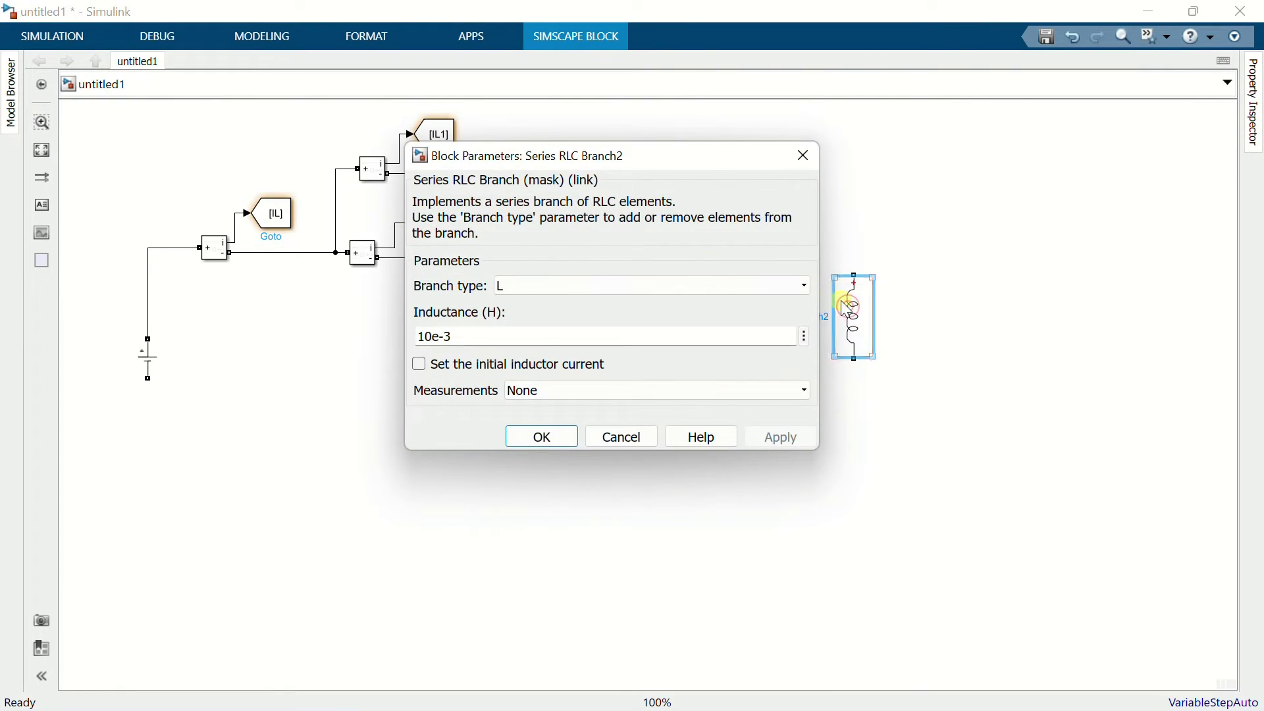
pyautogui.click(685, 282)
pyautogui.click(574, 351)
pyautogui.doubleClick(494, 333)
pyautogui.write('2000e')
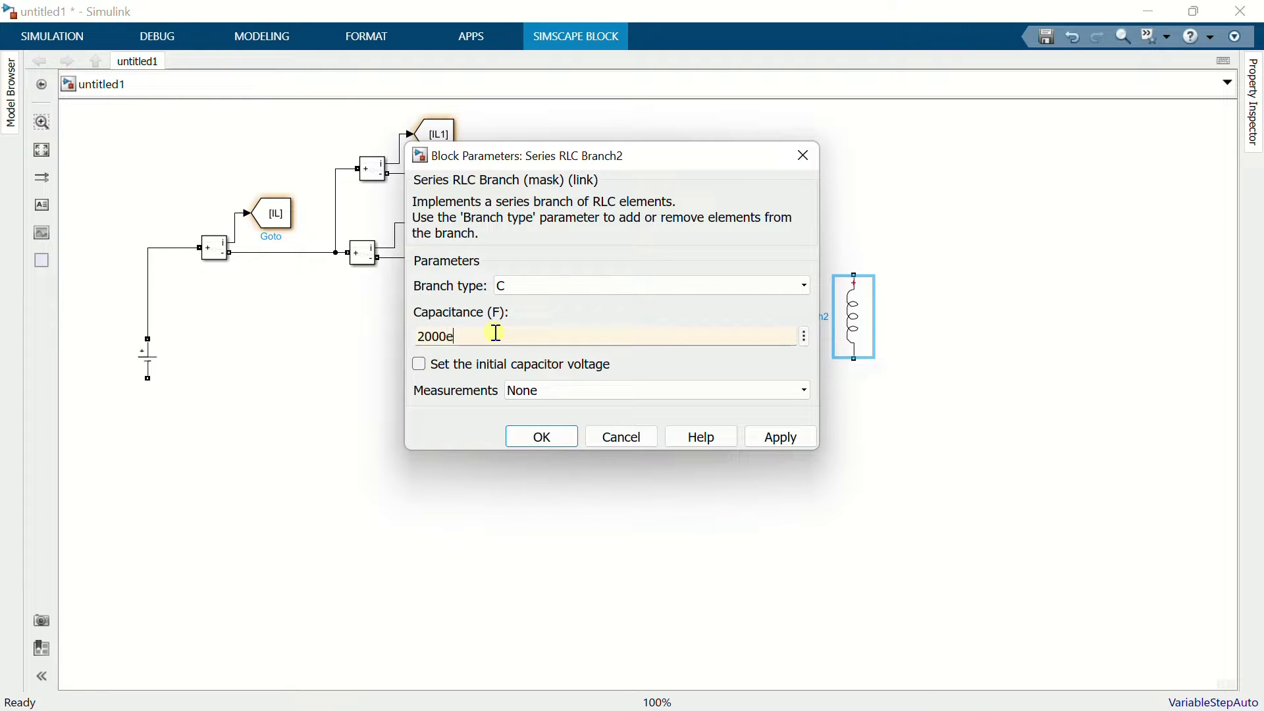
pyautogui.write('-6')
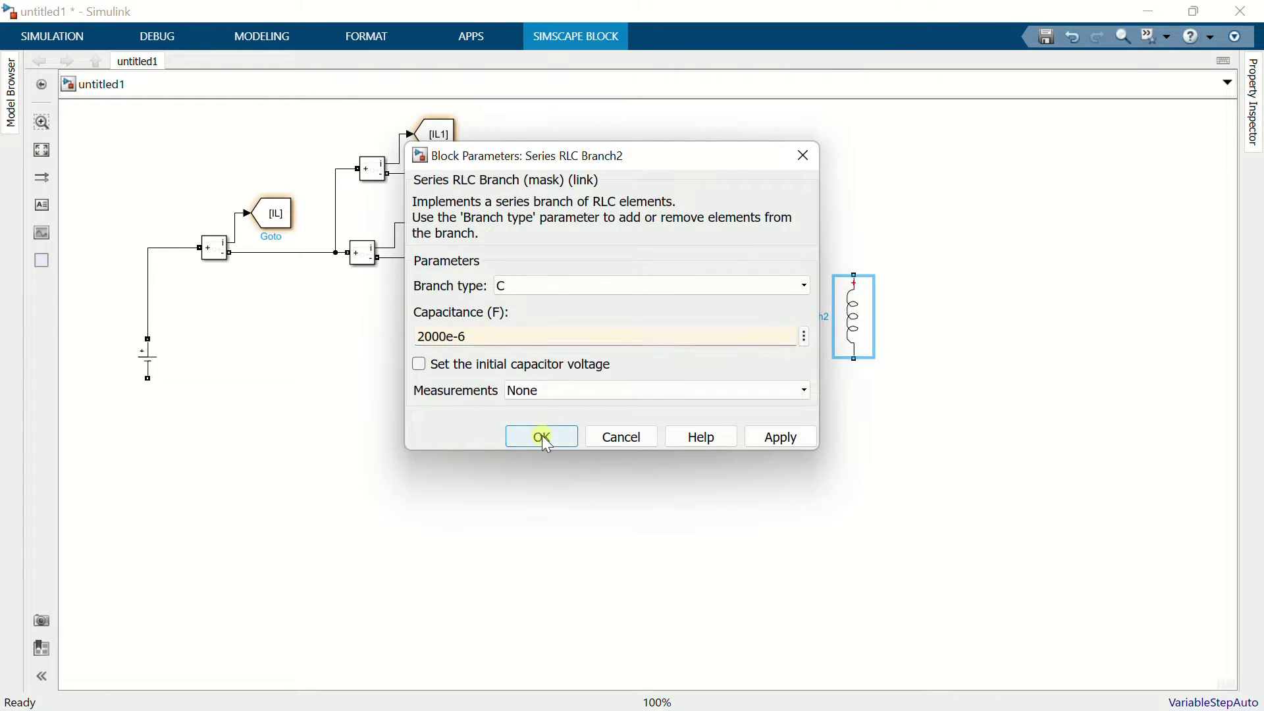
pyautogui.click(542, 437)
# - Connect the capacitor's positive terminal to both diode cathodes, moving the capacitor slightly lower
pyautogui.moveTo(854, 271); pyautogui.dragTo(780, 184)
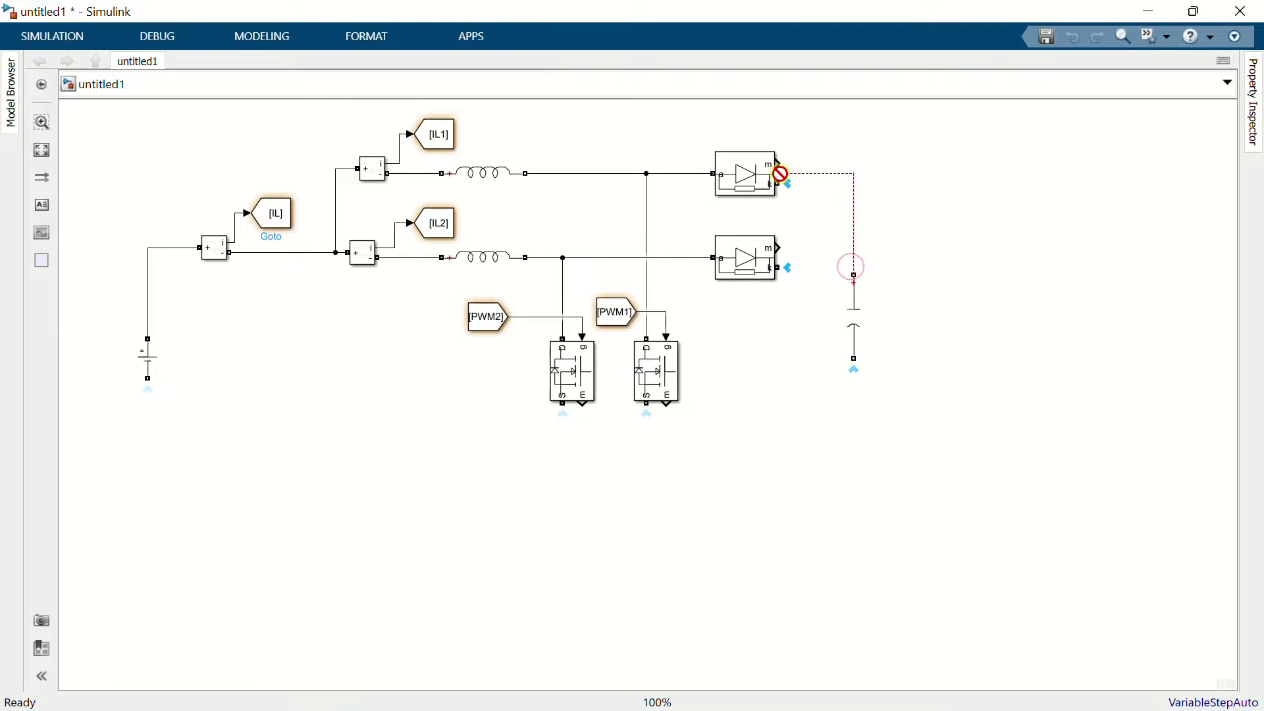
pyautogui.moveTo(856, 302); pyautogui.dragTo(868, 346)
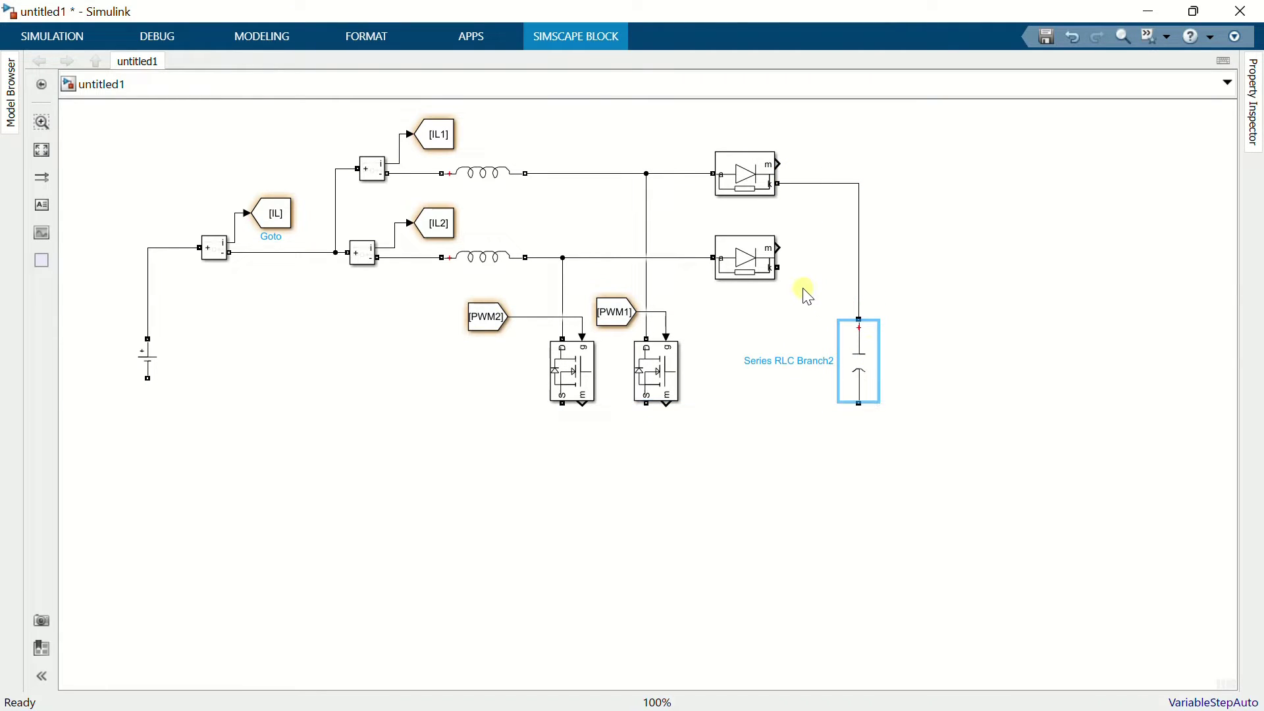
pyautogui.moveTo(779, 268); pyautogui.dragTo(861, 271)
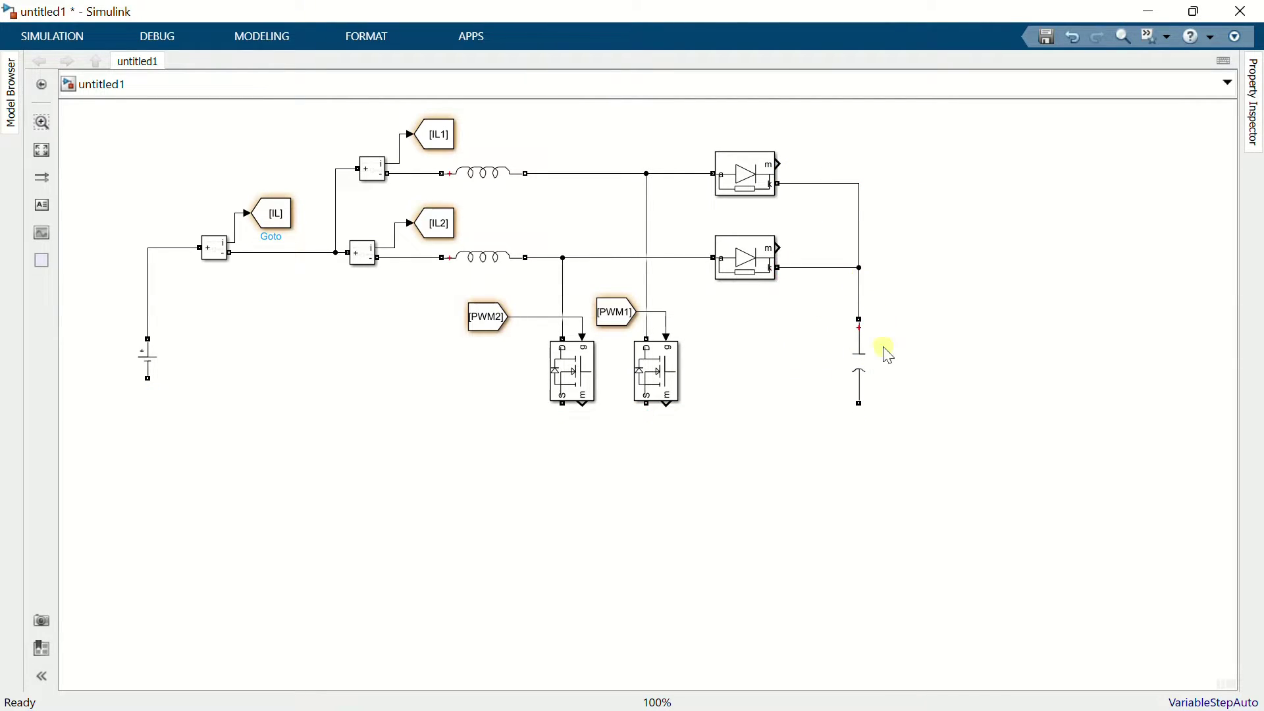
# - Wire the capacitor's negative terminal back to the DC source, lower this return line, and connect both MOSFET sources to it
pyautogui.moveTo(859, 403); pyautogui.dragTo(159, 389)
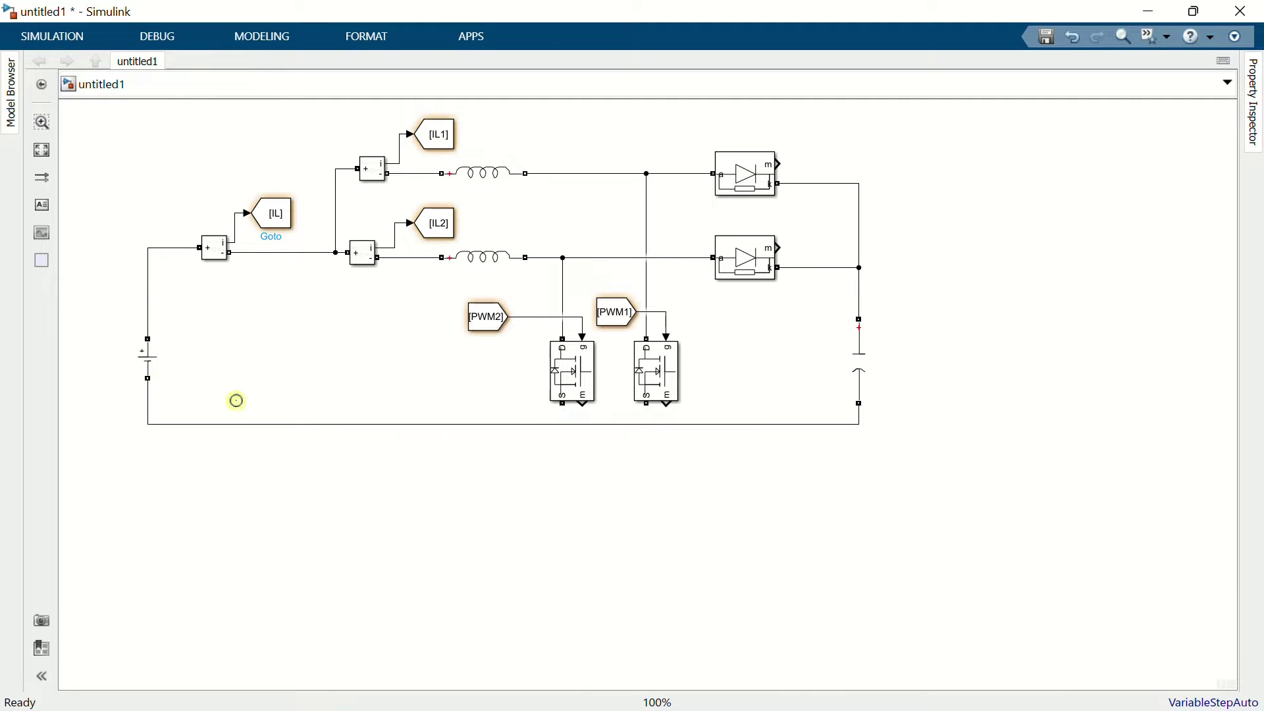
pyautogui.moveTo(320, 424); pyautogui.dragTo(320, 452)
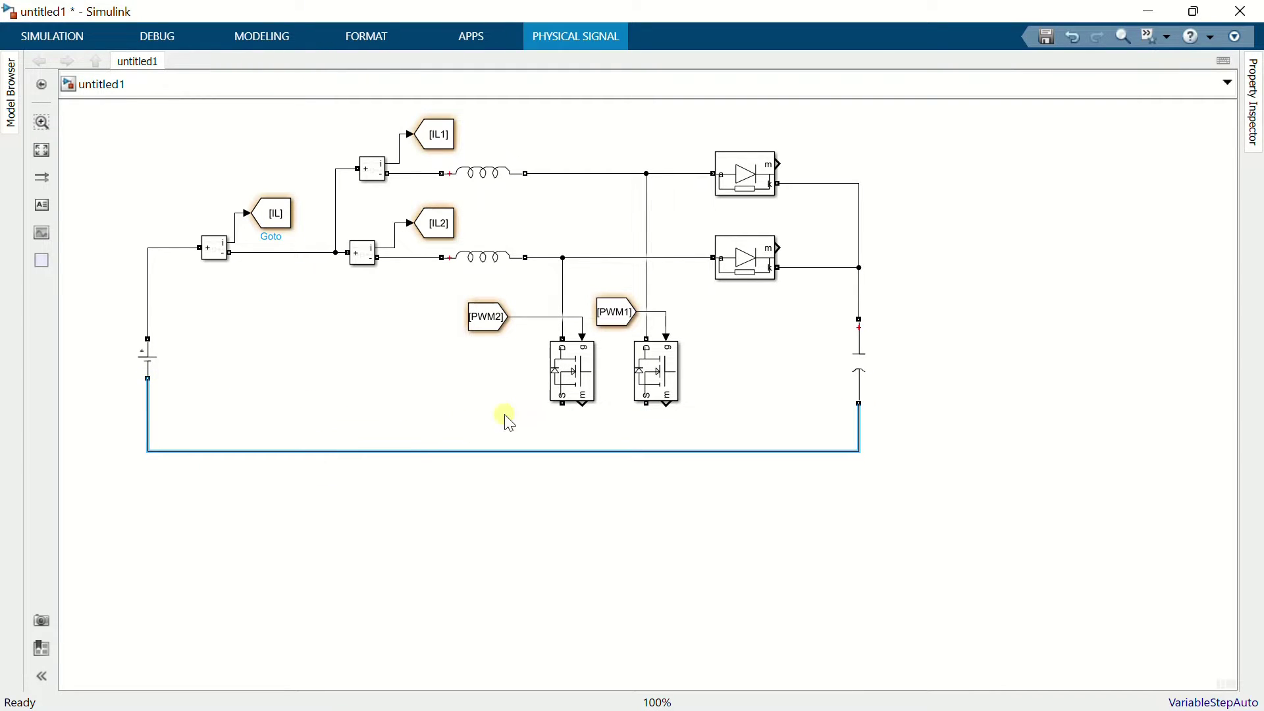
pyautogui.moveTo(558, 402); pyautogui.dragTo(557, 456)
pyautogui.moveTo(644, 416); pyautogui.dragTo(647, 451)
# - Duplicate the capacitor to its right and change the copy's branch type to R
pyautogui.click(875, 359)
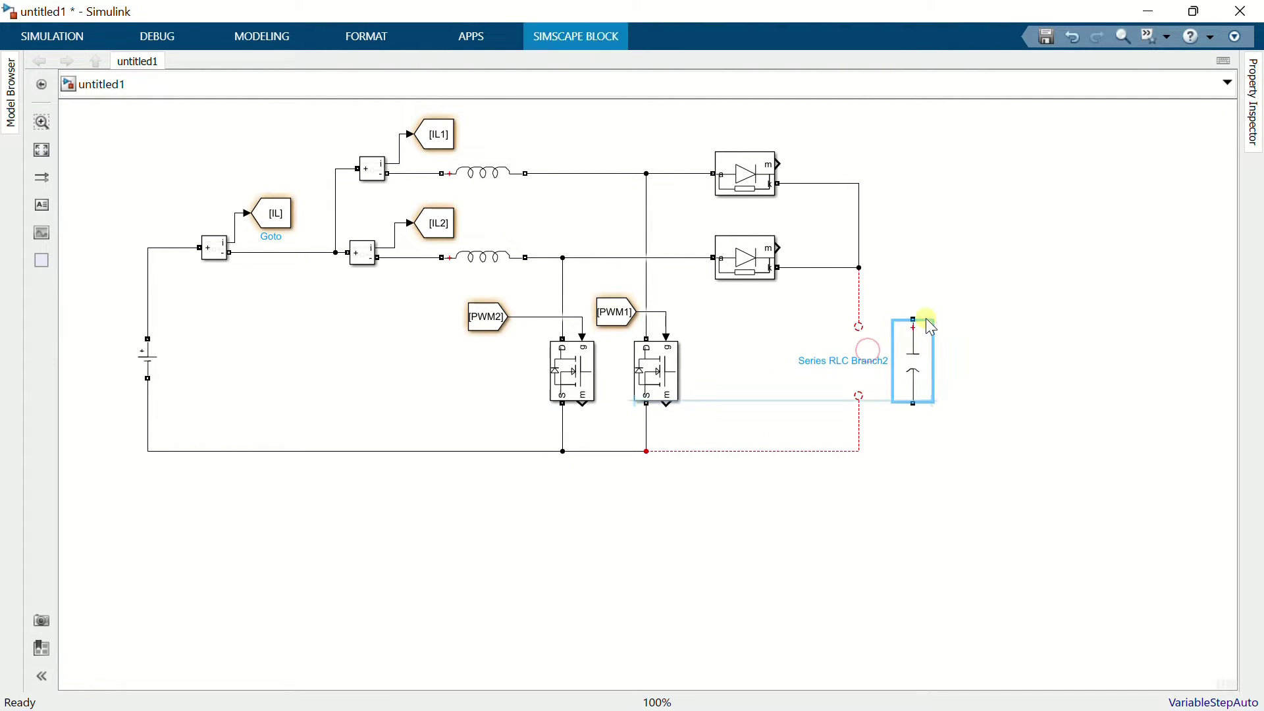
pyautogui.moveTo(869, 363); pyautogui.dragTo(946, 342)
pyautogui.doubleClick(946, 342)
pyautogui.click(688, 314)
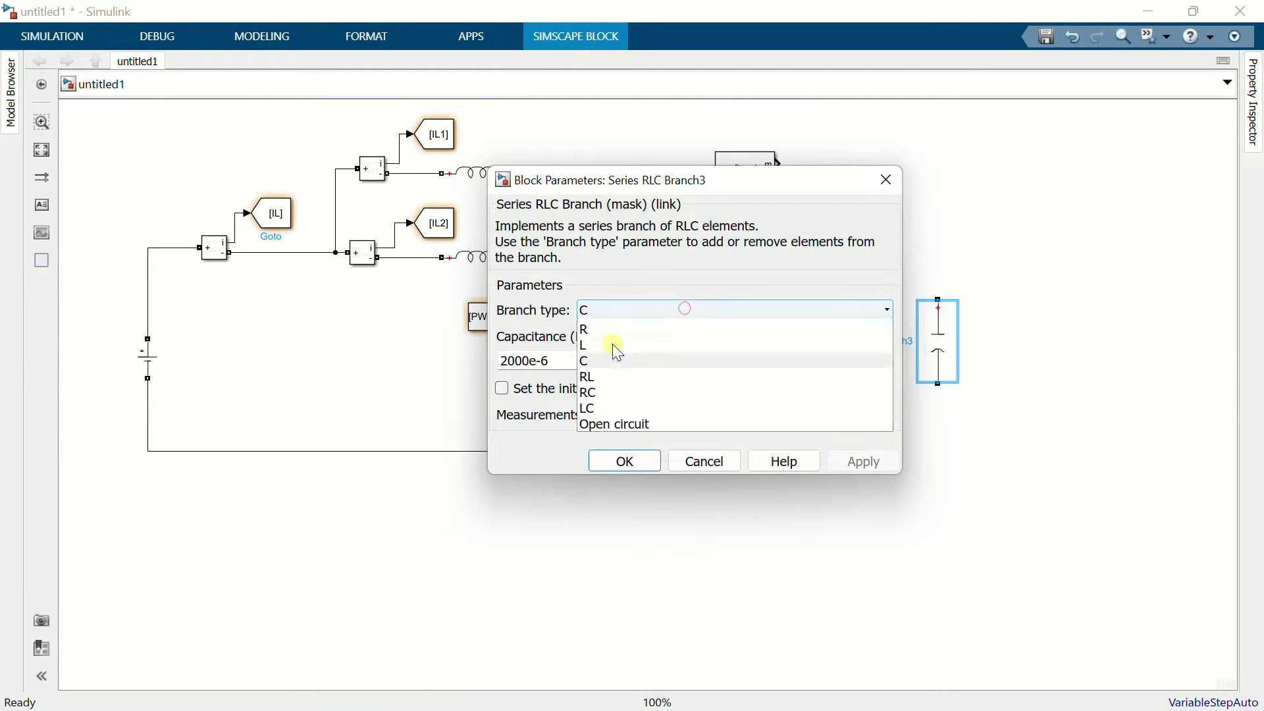
pyautogui.click(603, 345)
pyautogui.write('R')
pyautogui.click(606, 431)
# - Connect the load resistor in parallel with the capacitor, between the diode output line and the return line
pyautogui.click(944, 305)
pyautogui.moveTo(938, 297); pyautogui.dragTo(859, 186)
pyautogui.moveTo(935, 383); pyautogui.dragTo(859, 449)
# - Add a Voltage Measurement block and connect its positive and negative inputs across the load resistor
pyautogui.write('Vol')
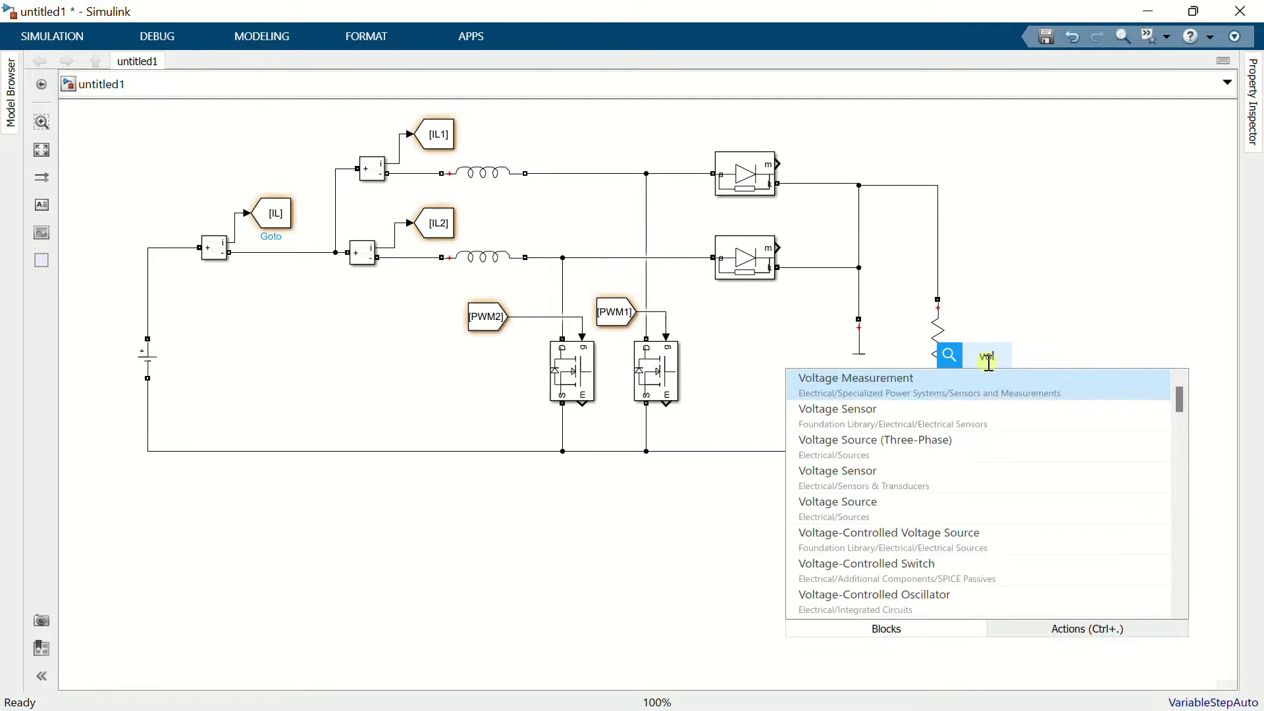
pyautogui.write('tage me')
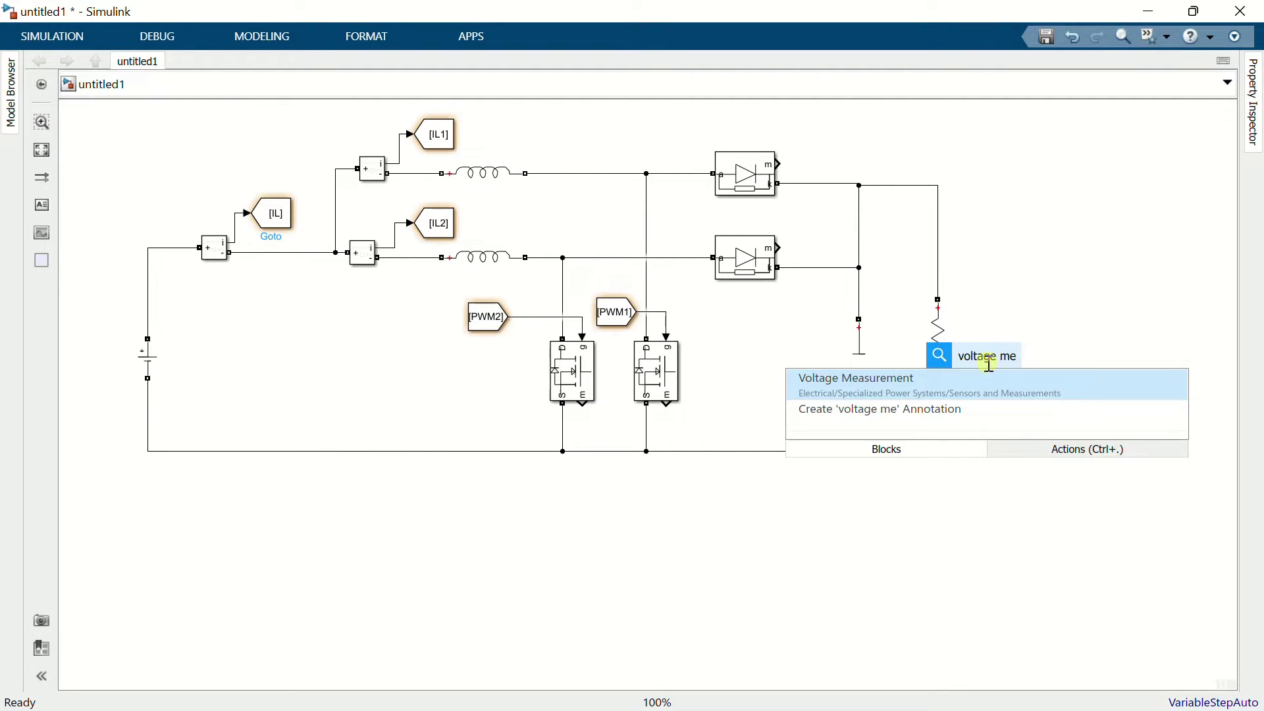
pyautogui.click(991, 390)
pyautogui.moveTo(985, 361); pyautogui.dragTo(938, 289)
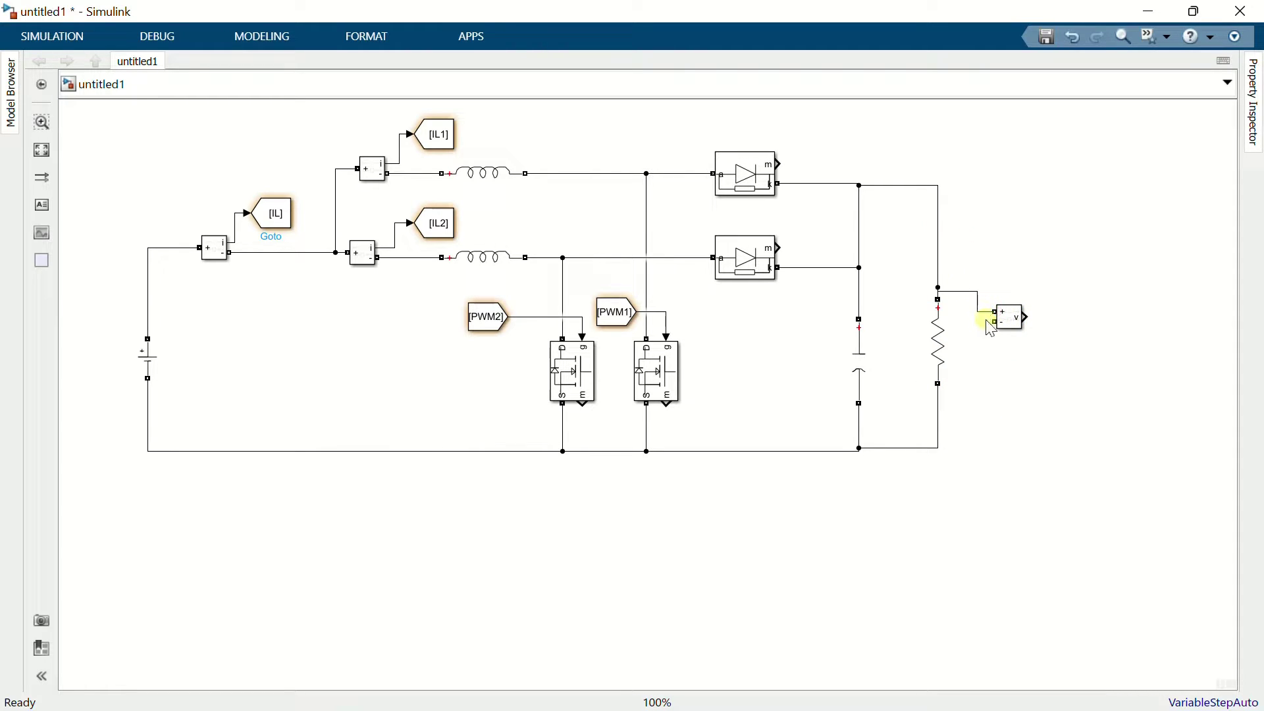
pyautogui.moveTo(992, 324); pyautogui.dragTo(939, 404)
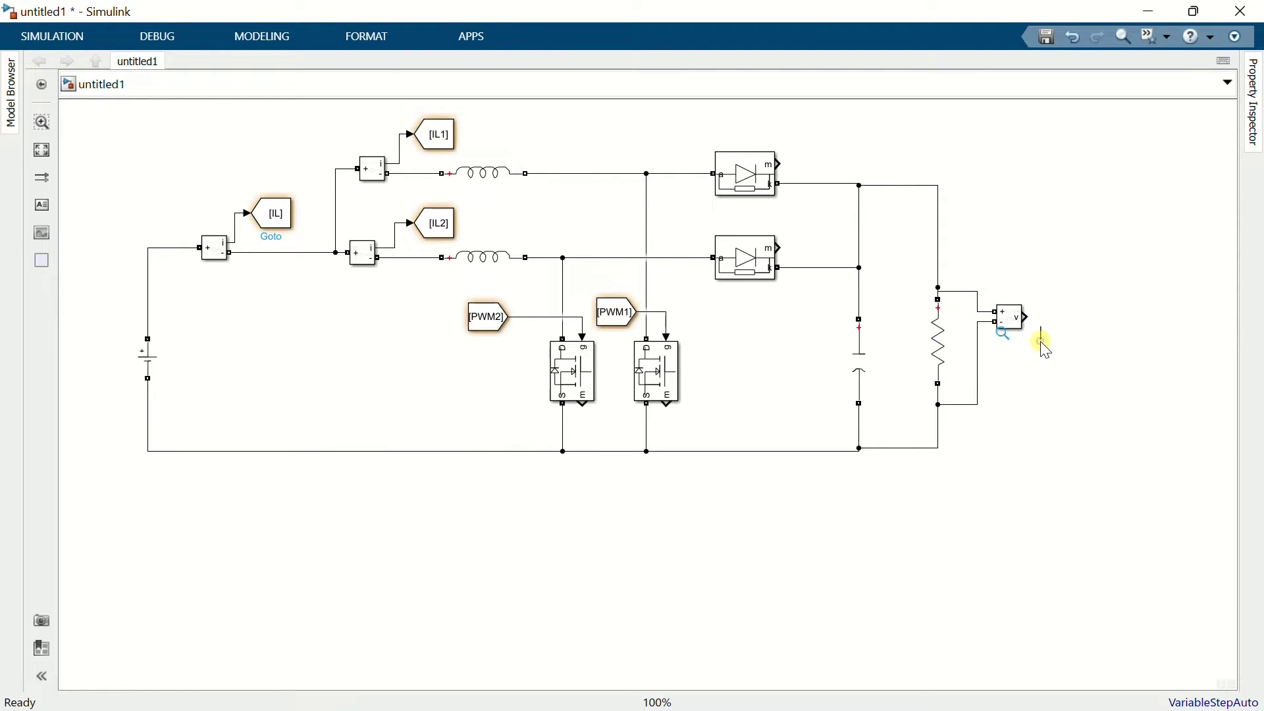
# - Attach a Goto block to the voltage measurement output and tag it Vout
pyautogui.write('got')
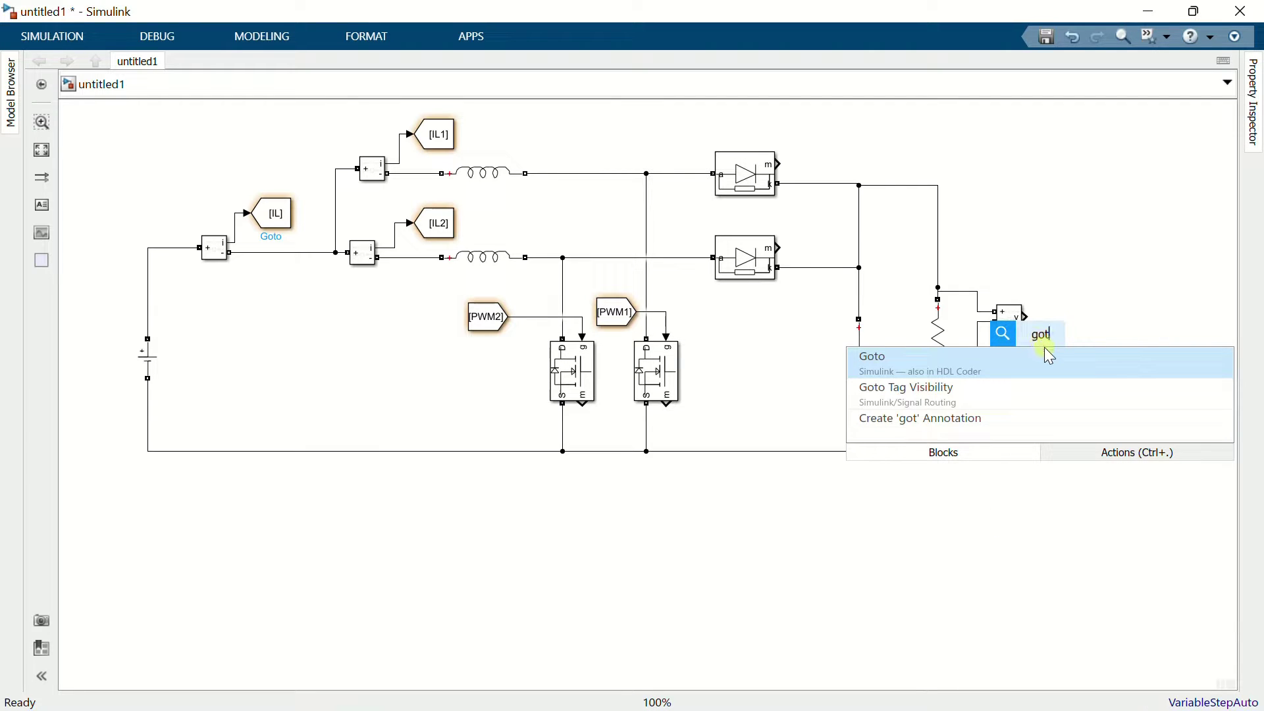
pyautogui.click(1050, 356)
pyautogui.moveTo(1048, 348); pyautogui.dragTo(1073, 323)
pyautogui.click(1042, 315)
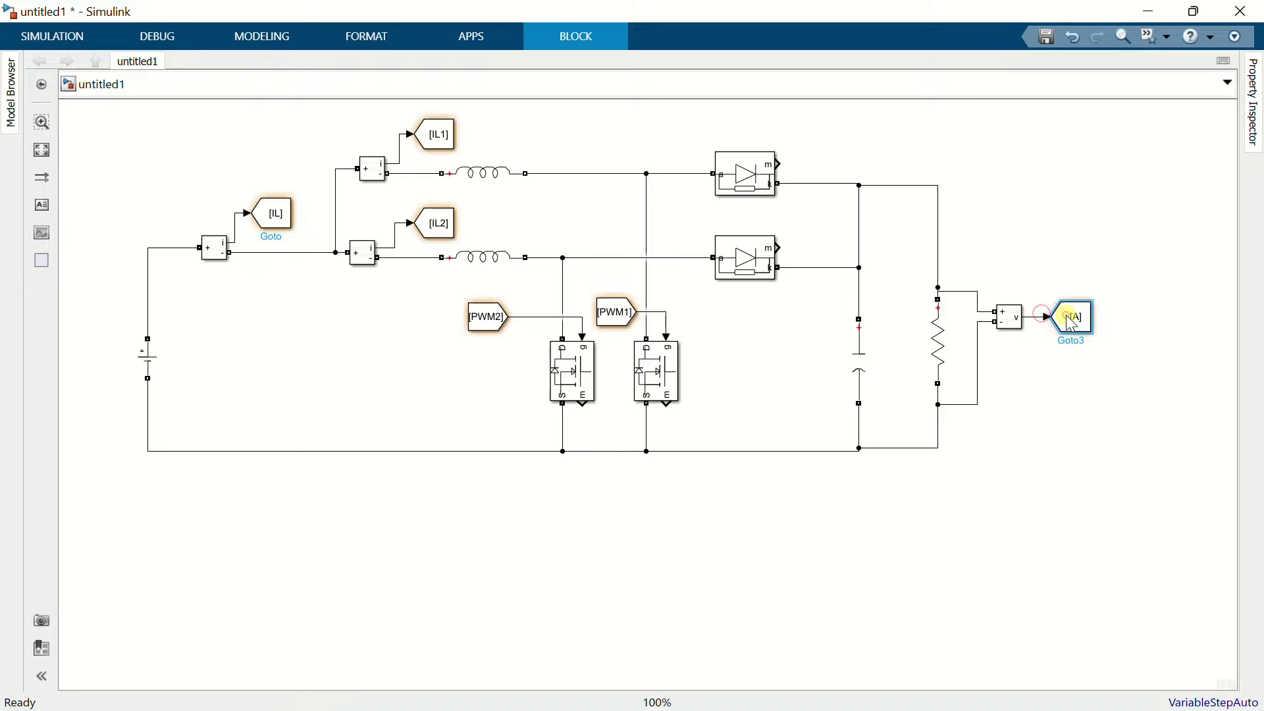
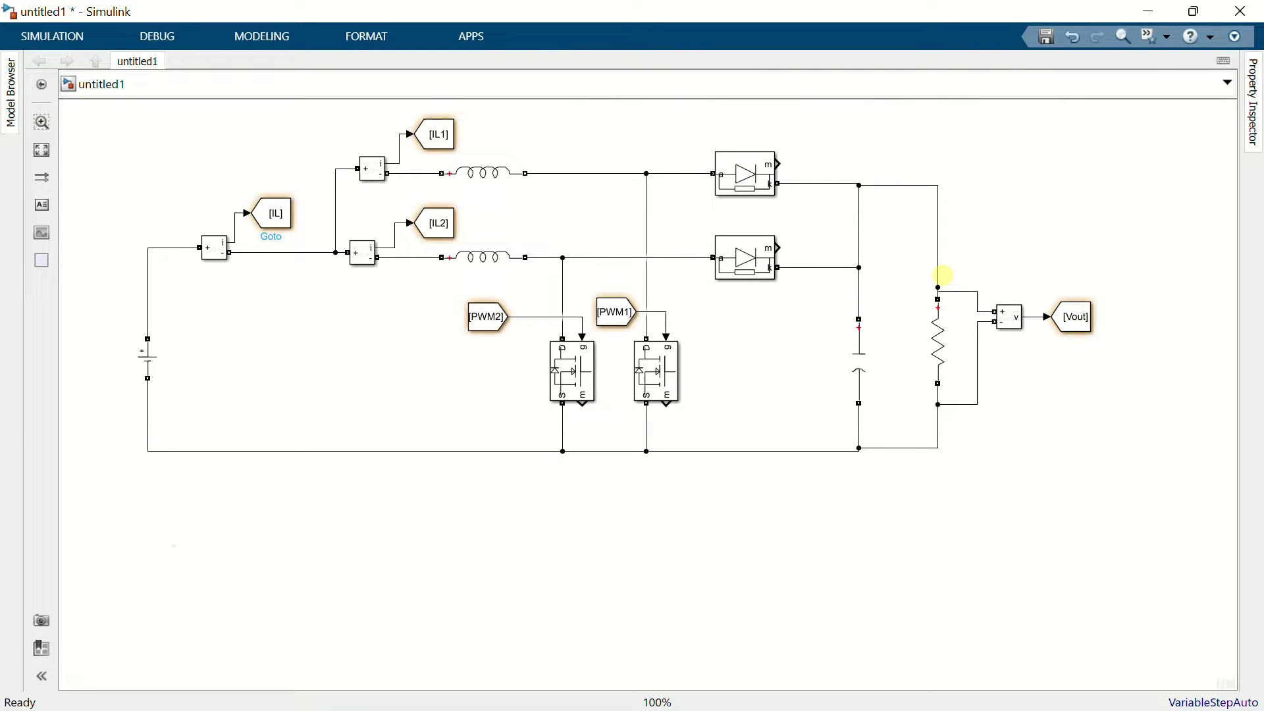
# - Add a Constant block below the circuit and set its value to 400
pyautogui.doubleClick(167, 526)
pyautogui.write('cons')
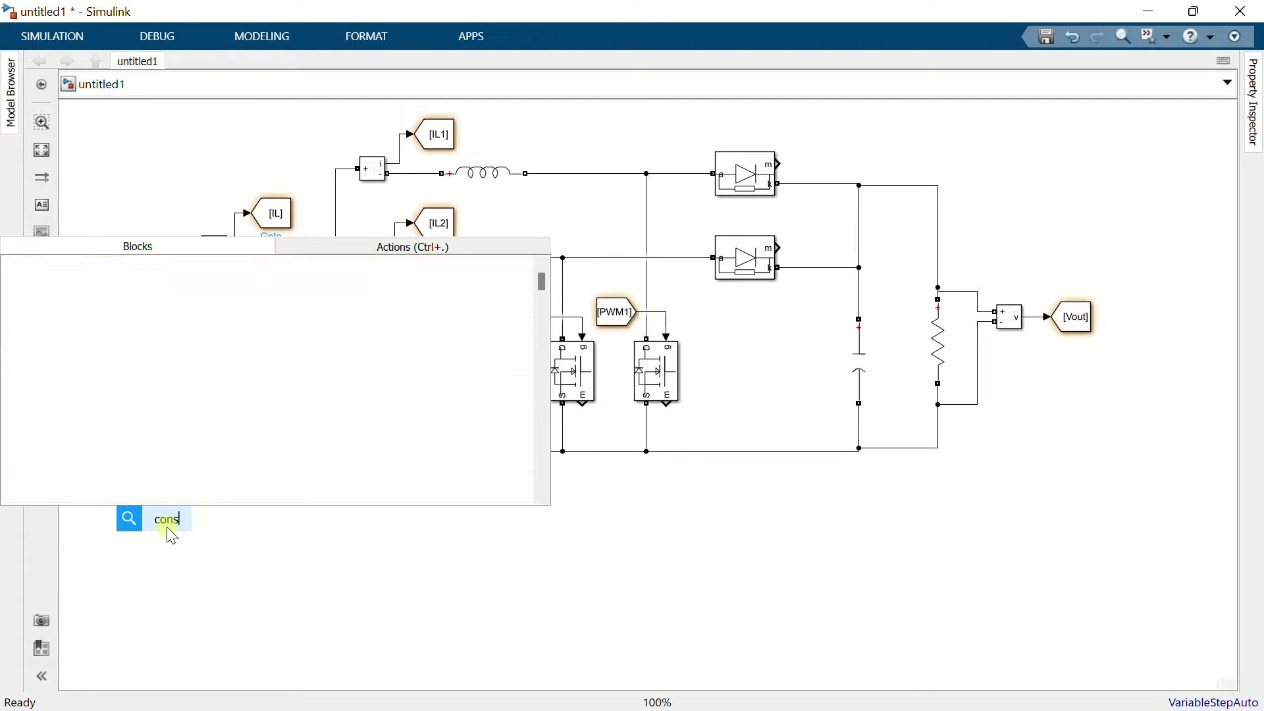
pyautogui.click(179, 270)
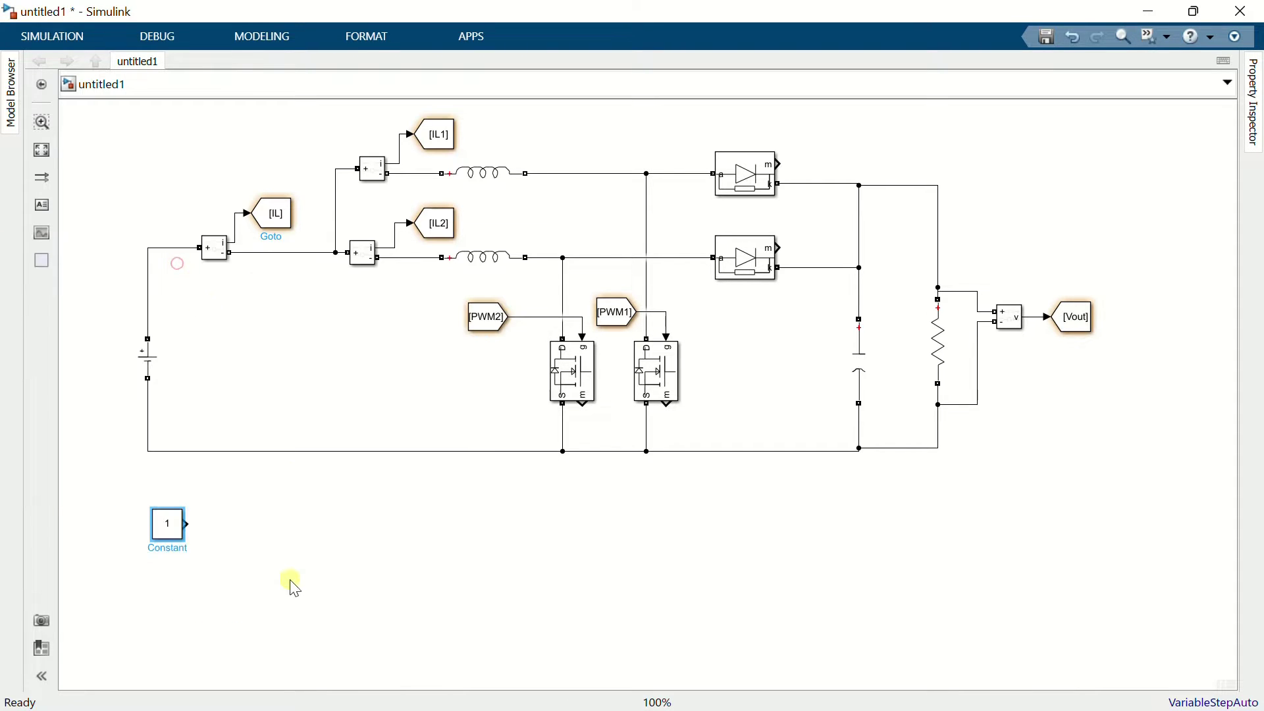
pyautogui.doubleClick(173, 526)
pyautogui.doubleClick(248, 537)
pyautogui.write('400')
pyautogui.click(368, 672)
# - Add a Sum block fed by the 400 constant and set its list of signs to |+-
pyautogui.doubleClick(263, 557)
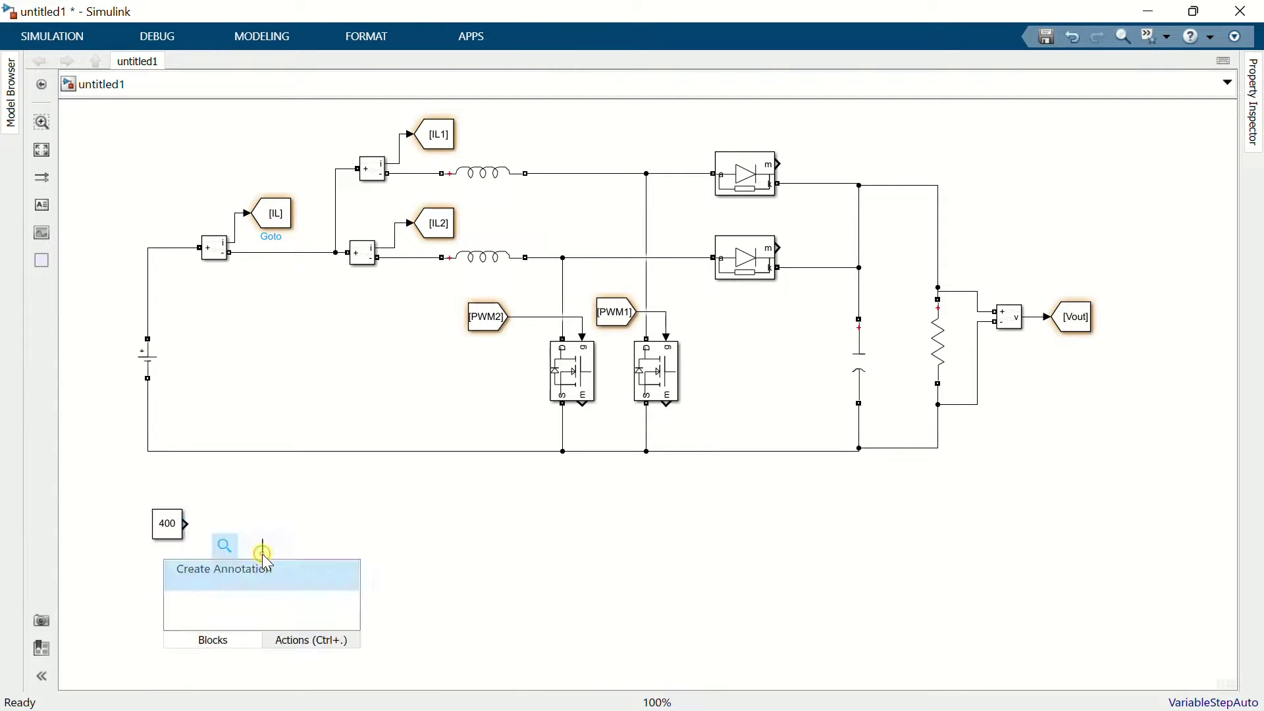
pyautogui.write('sum')
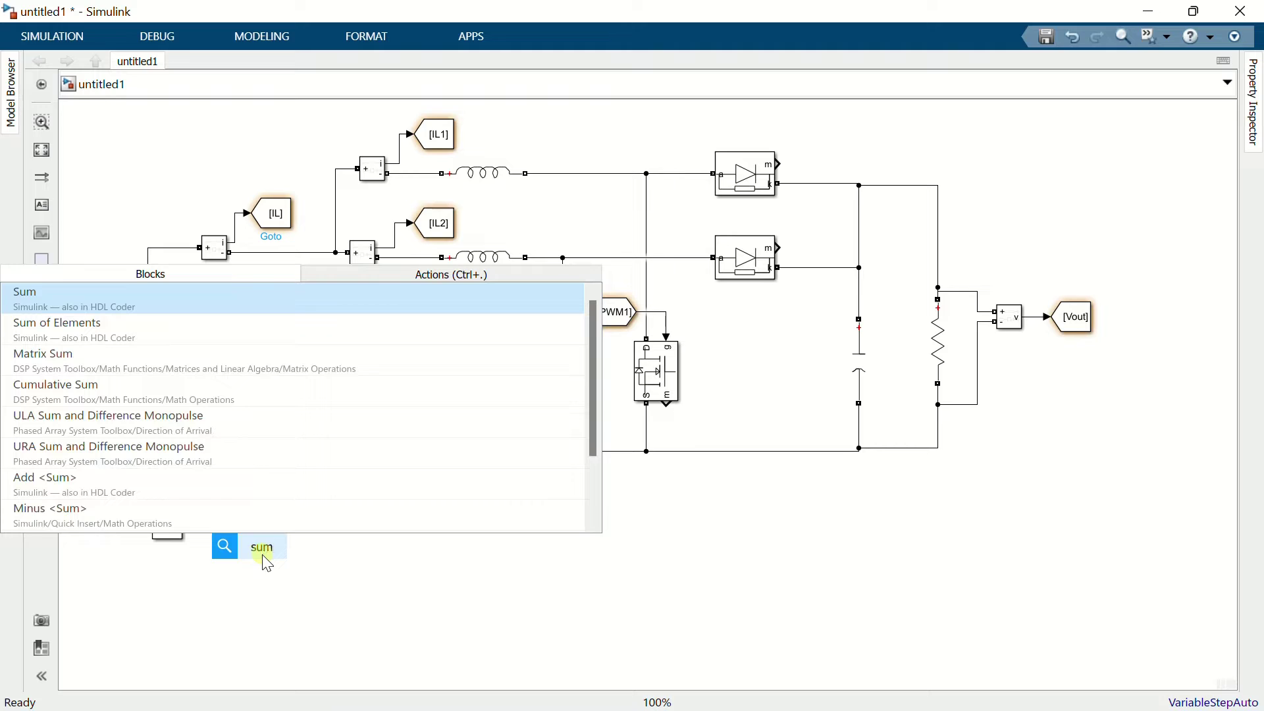
pyautogui.click(156, 306)
pyautogui.moveTo(262, 551); pyautogui.dragTo(230, 537)
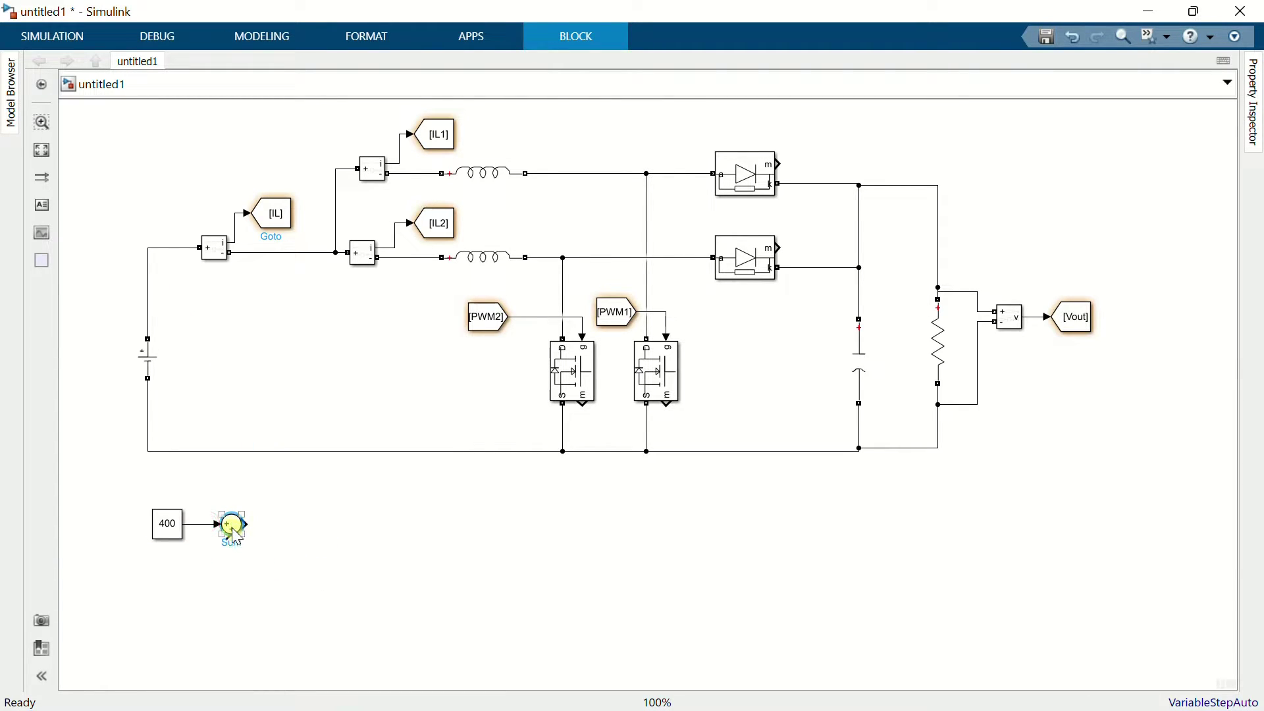
pyautogui.doubleClick(231, 528)
pyautogui.click(364, 489)
pyautogui.press('BackSpace')
pyautogui.write('-')
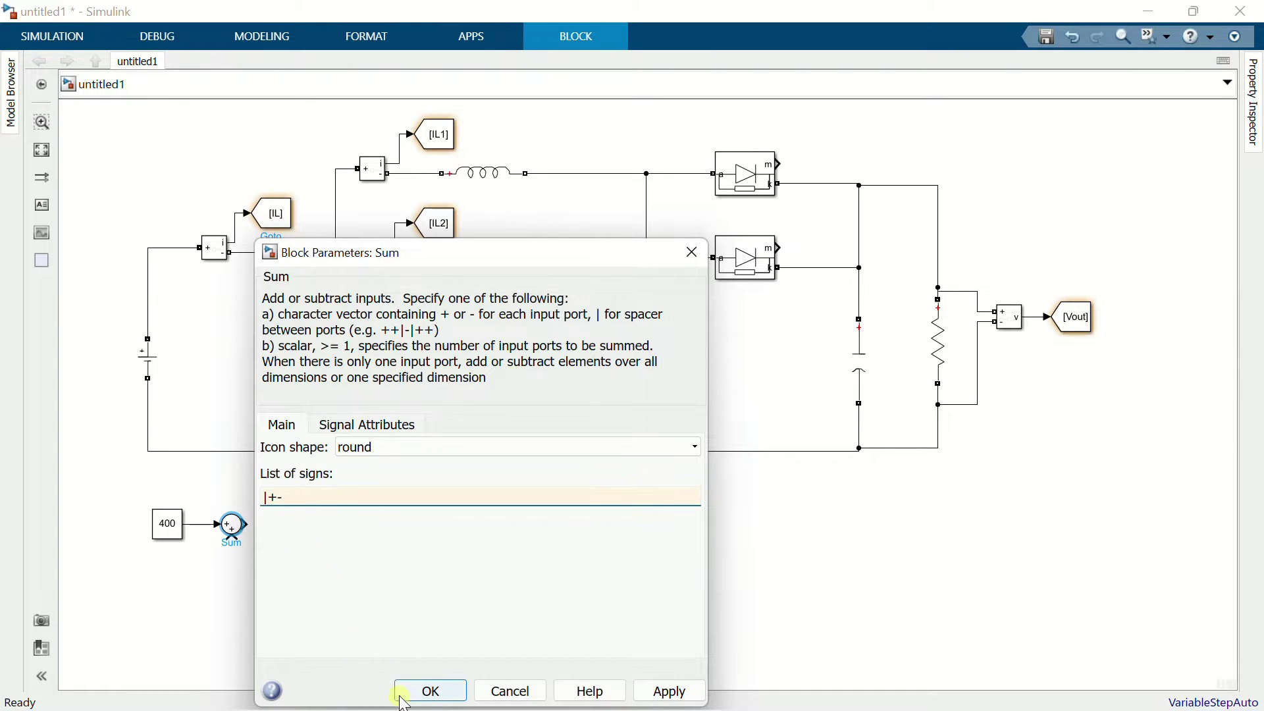
pyautogui.click(402, 690)
# - Place a From block for Vout below the constant, connect it to the Sum block's minus input, and align it
pyautogui.click(1080, 324)
pyautogui.moveTo(1080, 320)
pyautogui.mouseDown()
pyautogui.moveTo(1106, 319)
pyautogui.moveTo(175, 577)
pyautogui.mouseUp()
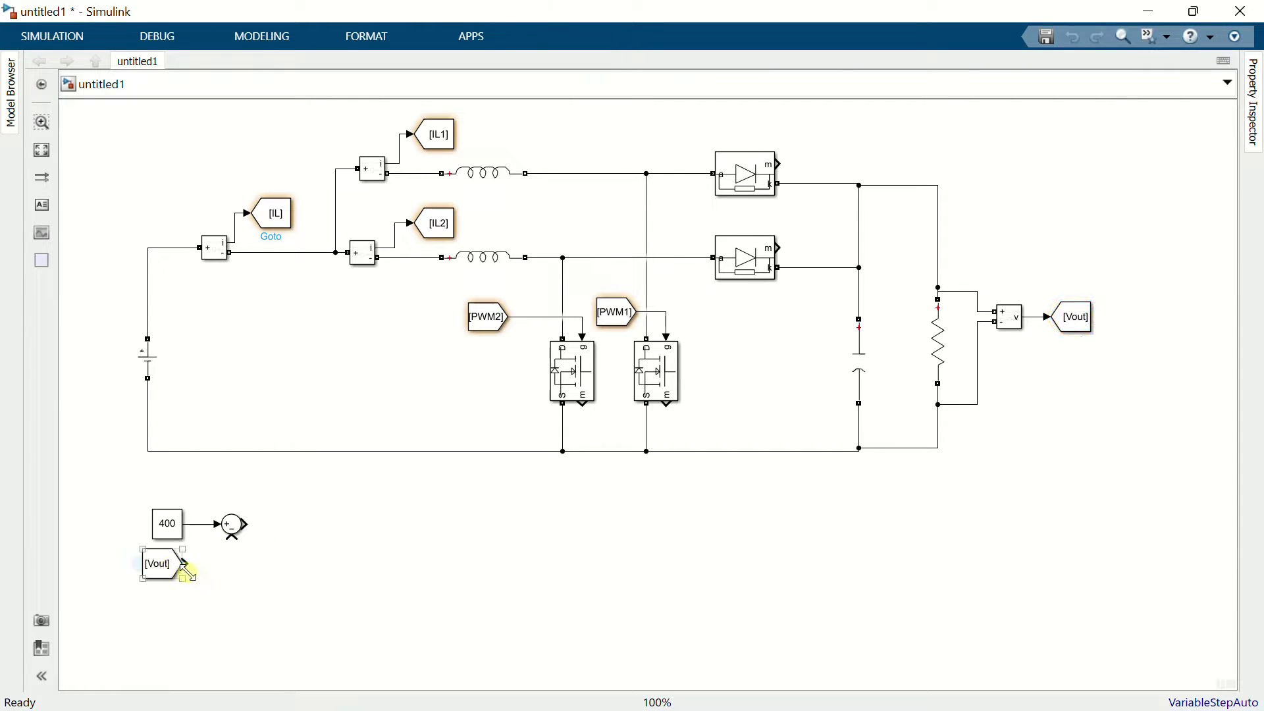
pyautogui.moveTo(187, 564); pyautogui.dragTo(232, 538)
pyautogui.click(170, 561)
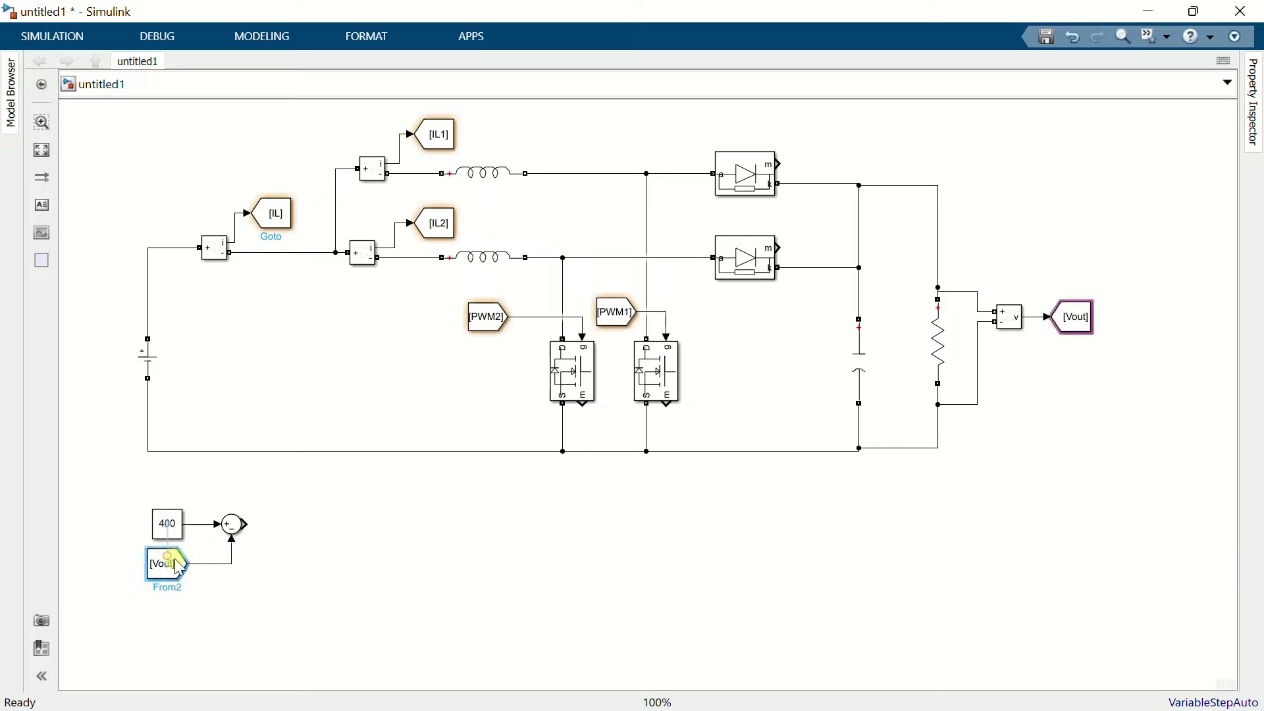
# - Add a PID Controller block after the Sum block and connect the Sum output to its input
pyautogui.doubleClick(295, 552)
pyautogui.write('pid')
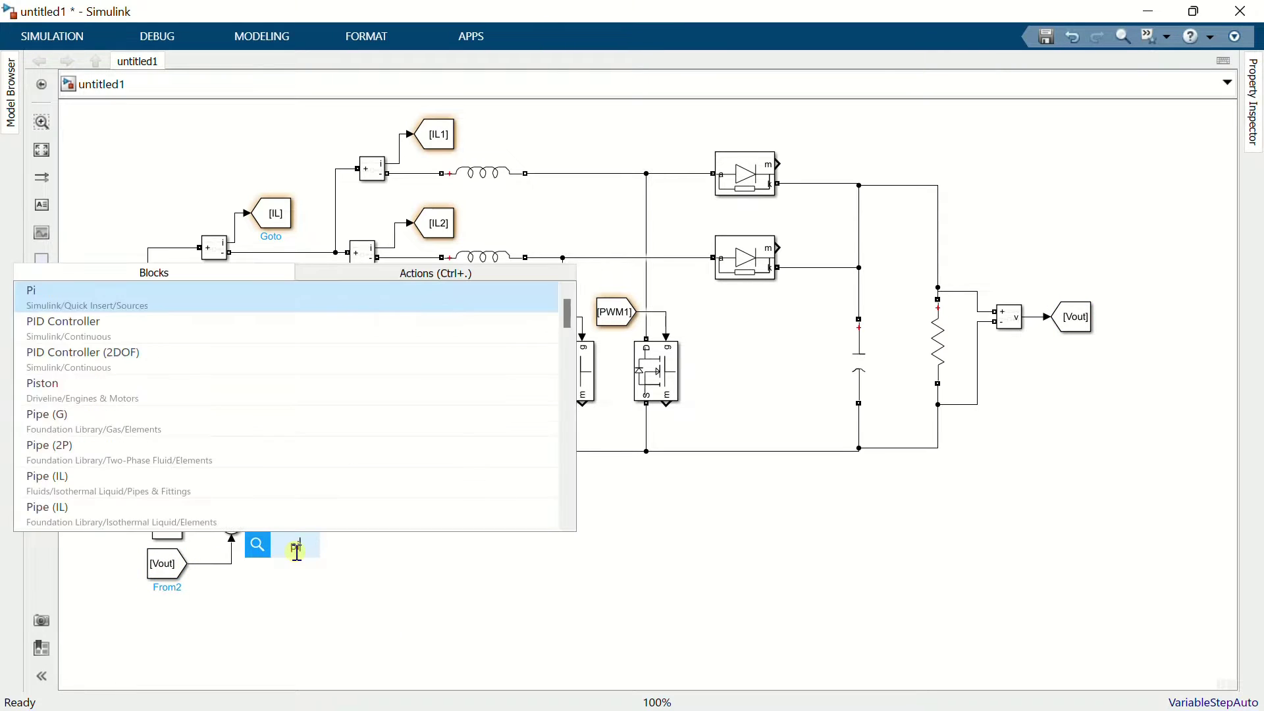
pyautogui.click(156, 290)
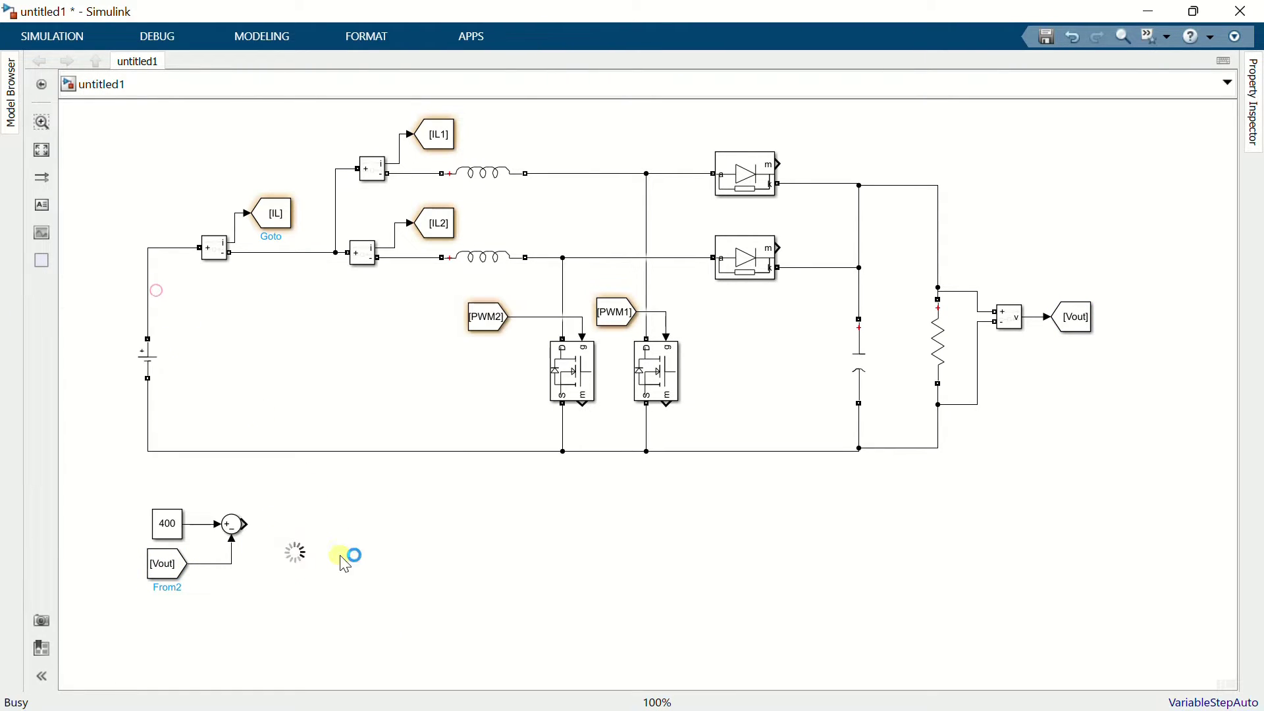
pyautogui.moveTo(299, 556); pyautogui.dragTo(299, 539)
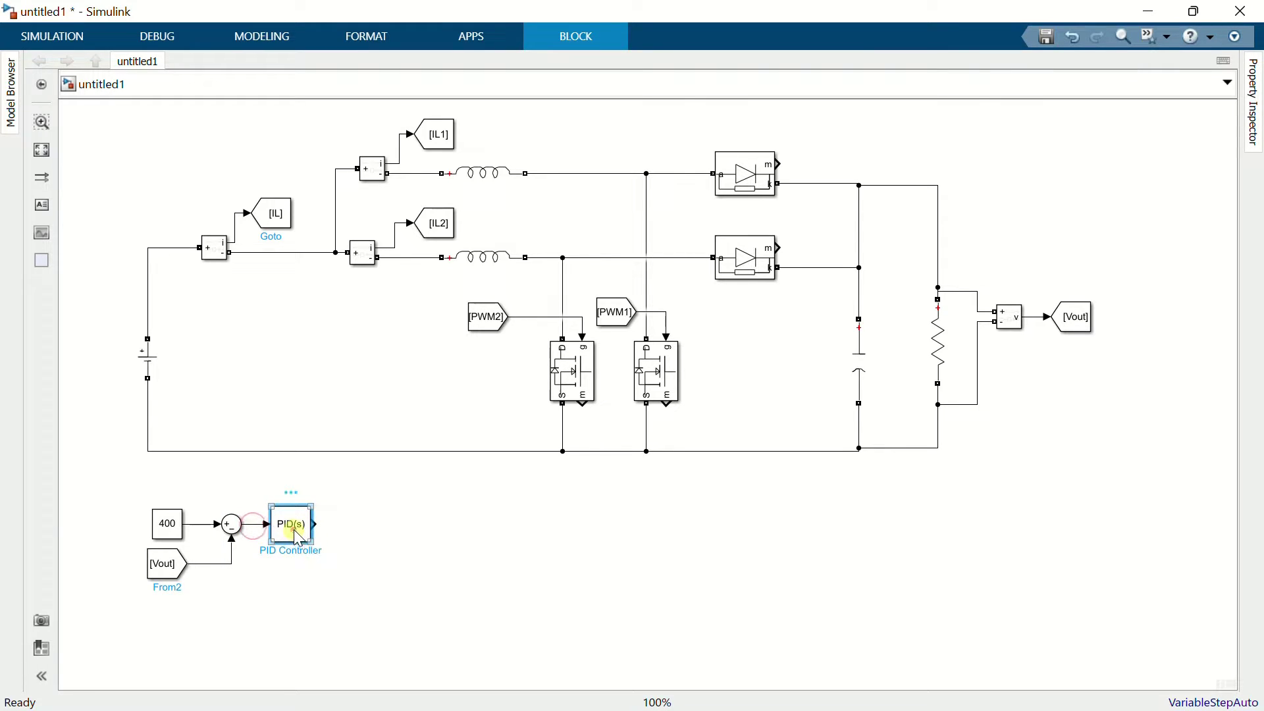
# - Set the voltage controller type to PI, with proportional gain 5 and integral gain 10
pyautogui.doubleClick(298, 539)
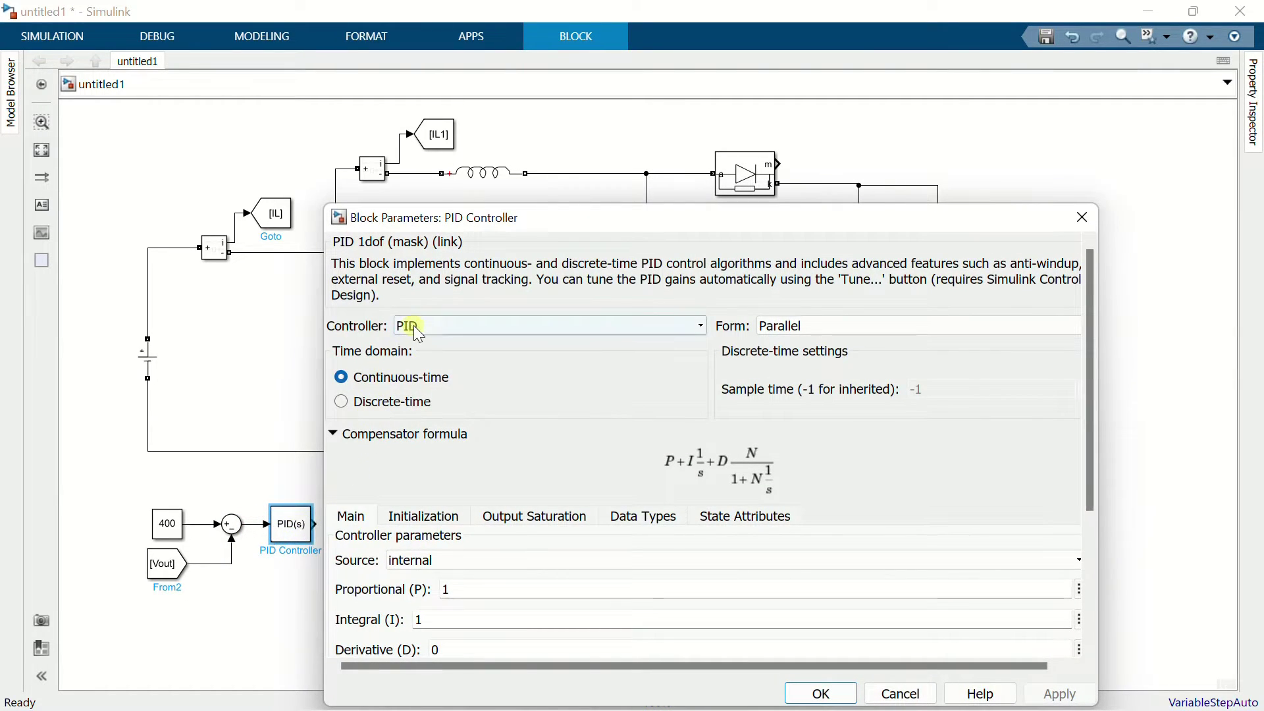
pyautogui.click(413, 325)
pyautogui.click(436, 356)
pyautogui.moveTo(426, 224); pyautogui.dragTo(396, 151)
pyautogui.doubleClick(484, 498)
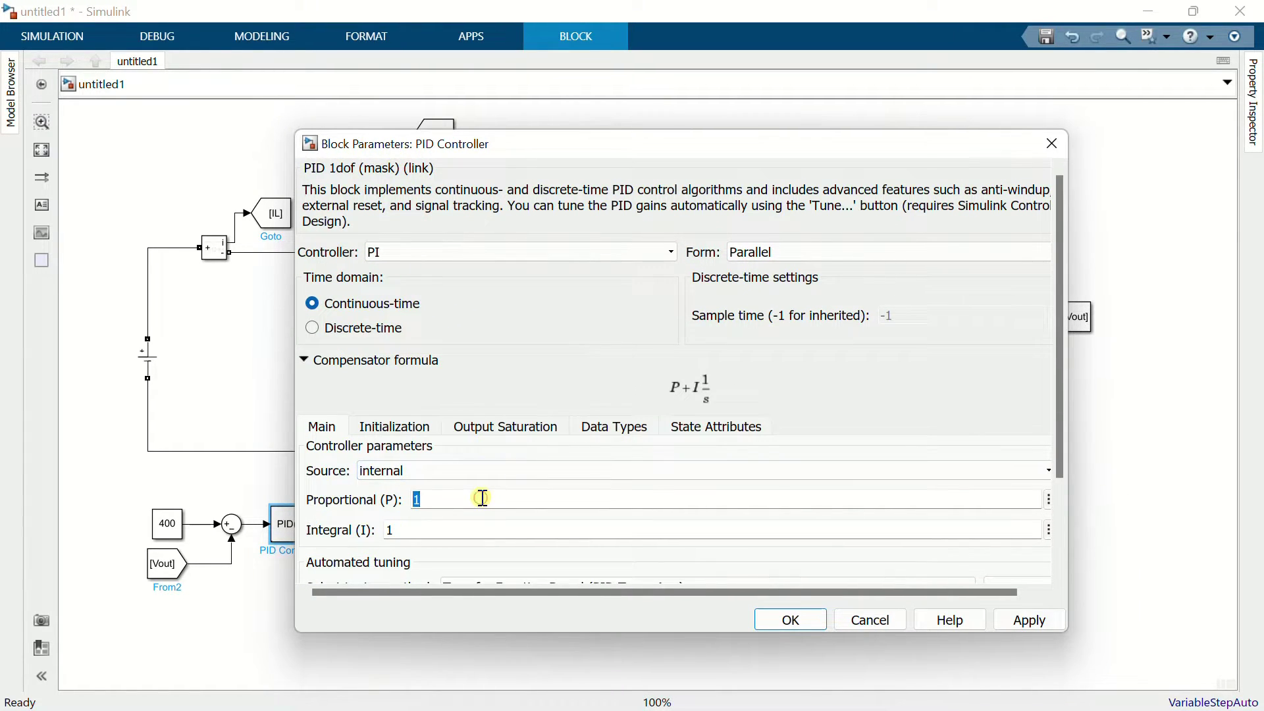
pyautogui.write('5')
pyautogui.doubleClick(474, 528)
pyautogui.write('10')
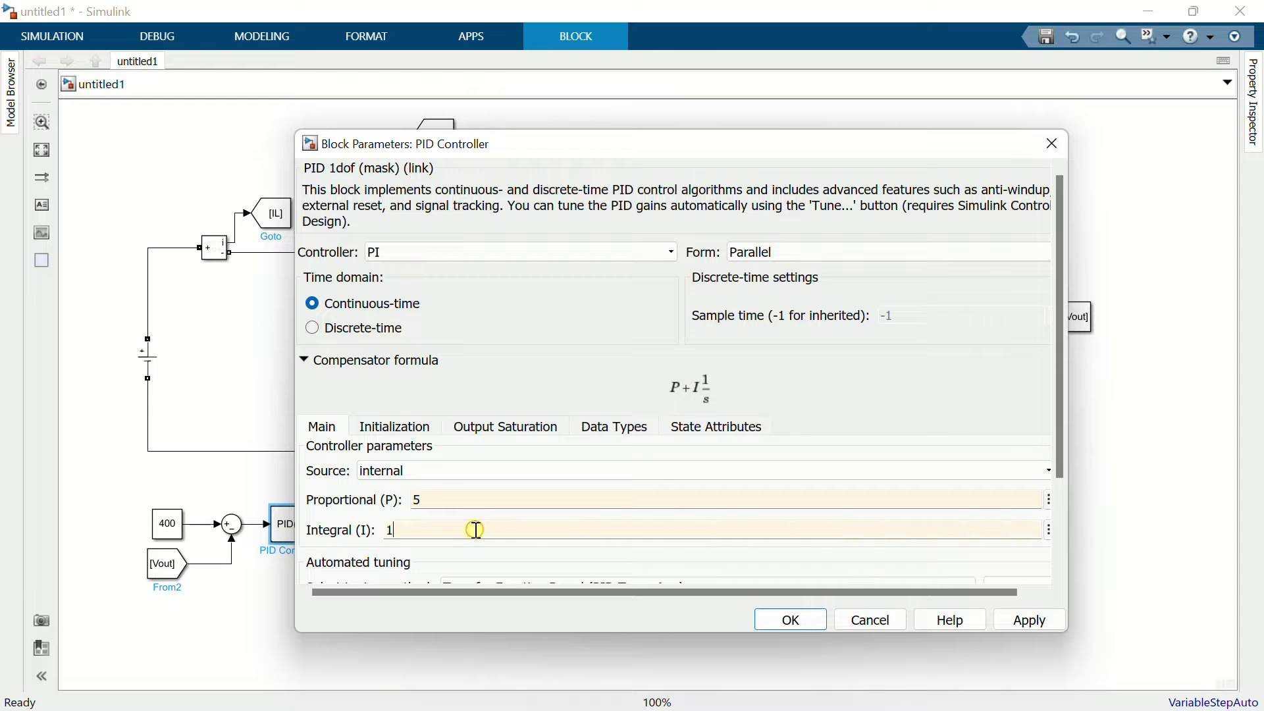
# - Enable output limiting on the voltage controller with an upper limit of 15 and a lower limit of 0
pyautogui.click(499, 424)
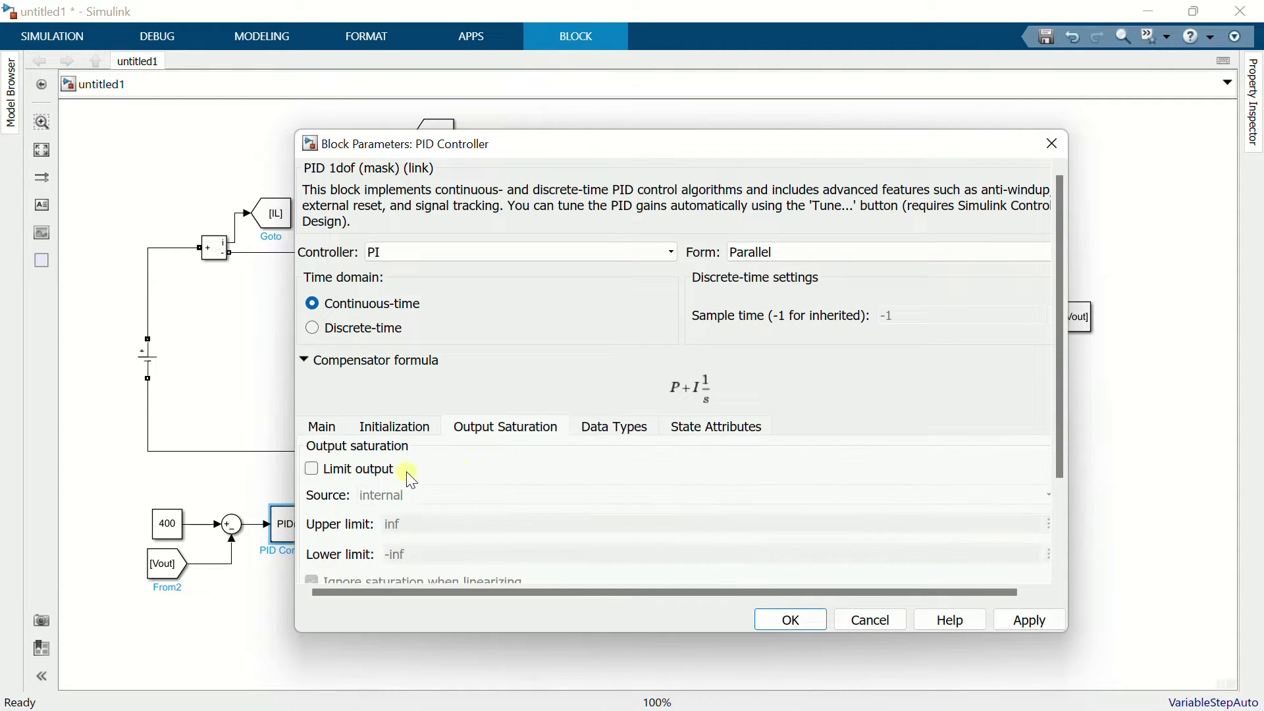
pyautogui.click(367, 472)
pyautogui.doubleClick(427, 522)
pyautogui.write('1')
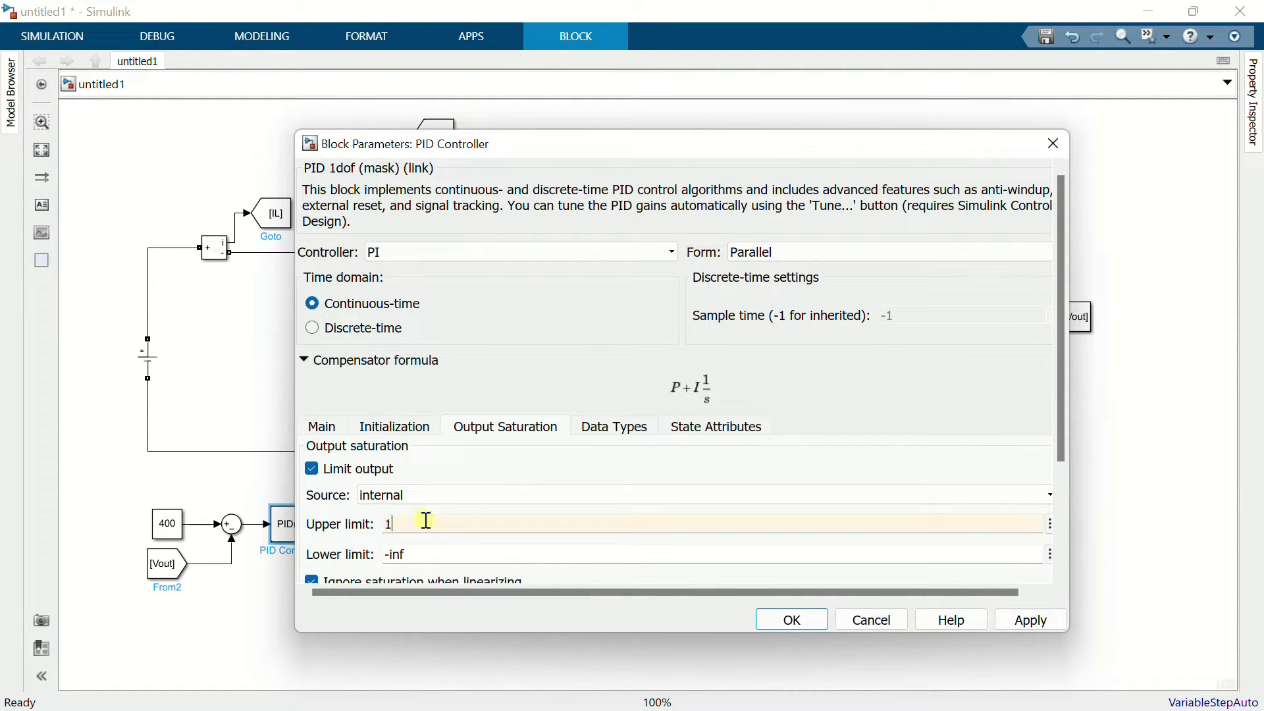
pyautogui.write('5')
pyautogui.doubleClick(417, 553)
pyautogui.write('0')
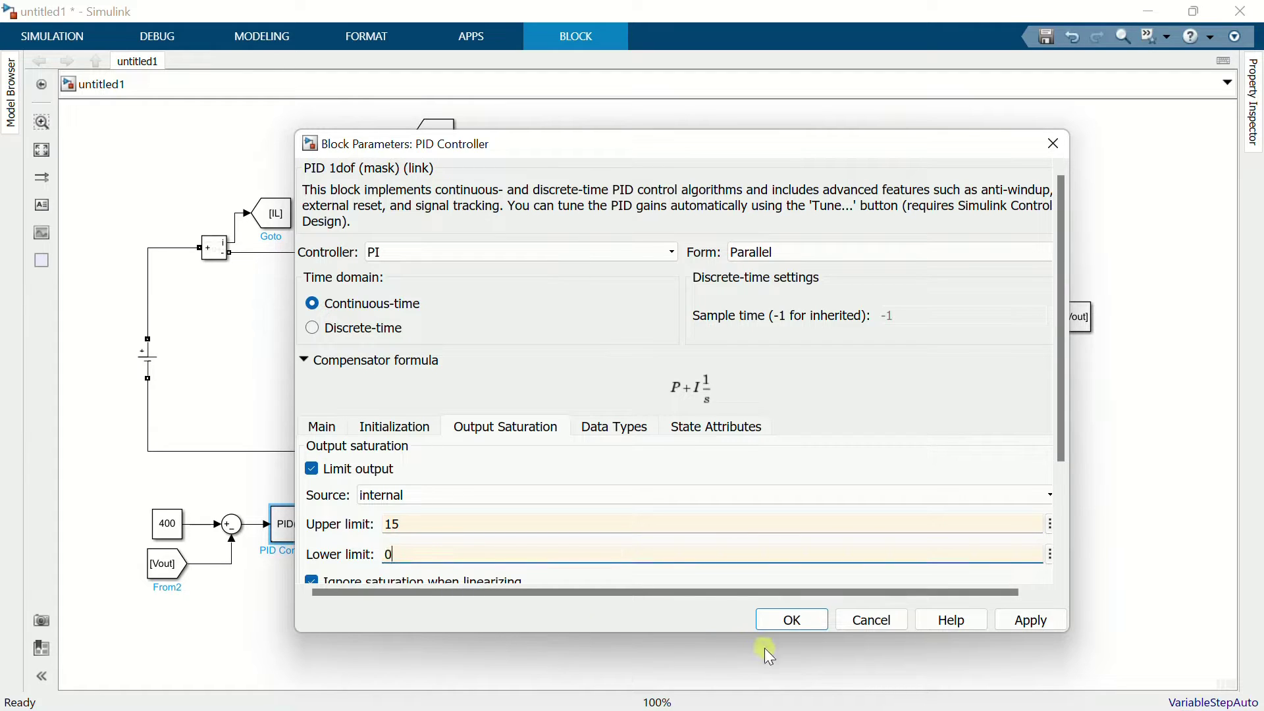
pyautogui.click(781, 621)
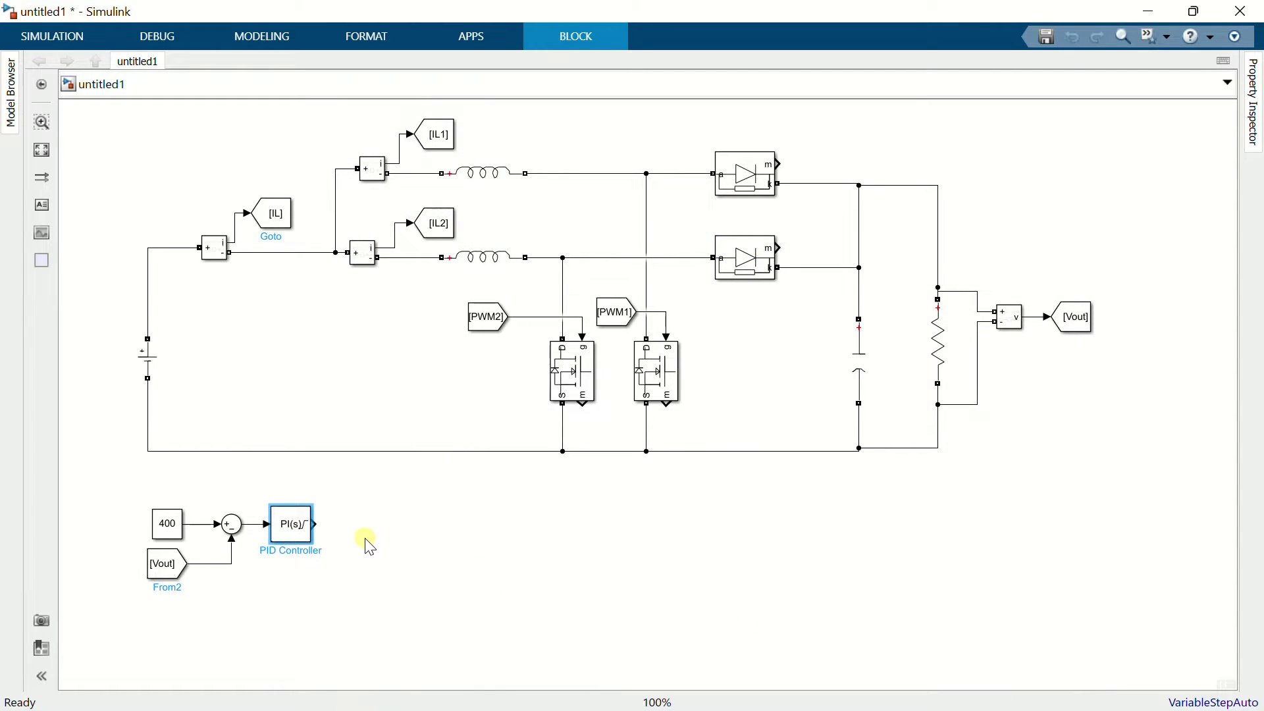
# - Copy the Sum block to the PI controller's output and feed its minus input from a From block for IL1
pyautogui.moveTo(231, 524); pyautogui.dragTo(381, 533)
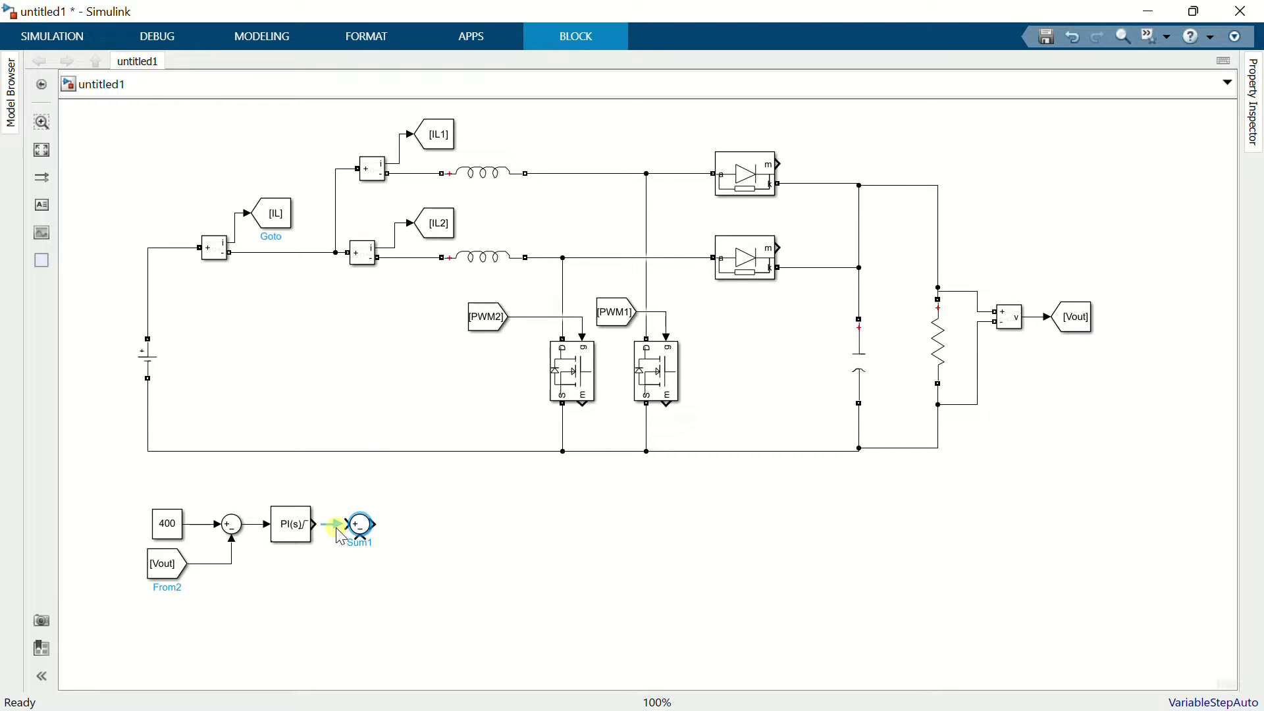
pyautogui.click(437, 135)
pyautogui.moveTo(436, 135)
pyautogui.mouseDown()
pyautogui.moveTo(460, 136)
pyautogui.moveTo(395, 415)
pyautogui.moveTo(322, 571)
pyautogui.moveTo(299, 581)
pyautogui.moveTo(356, 562)
pyautogui.moveTo(362, 541)
pyautogui.mouseUp()
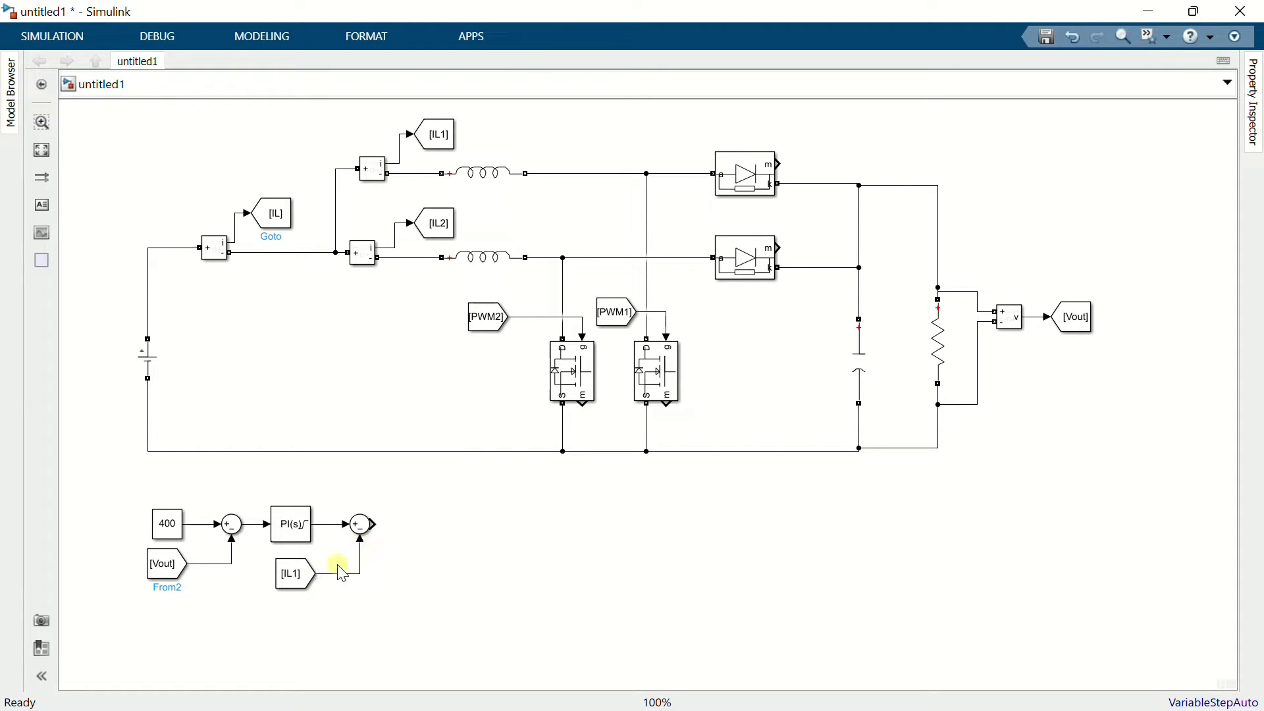
pyautogui.click(304, 577)
# - Copy the current-loop Sum block below, branch the PI output to it, and feed its minus input from a From block for IL2
pyautogui.click(360, 526)
pyautogui.moveTo(361, 529)
pyautogui.mouseDown()
pyautogui.moveTo(363, 611)
pyautogui.moveTo(312, 549)
pyautogui.moveTo(321, 528)
pyautogui.mouseUp()
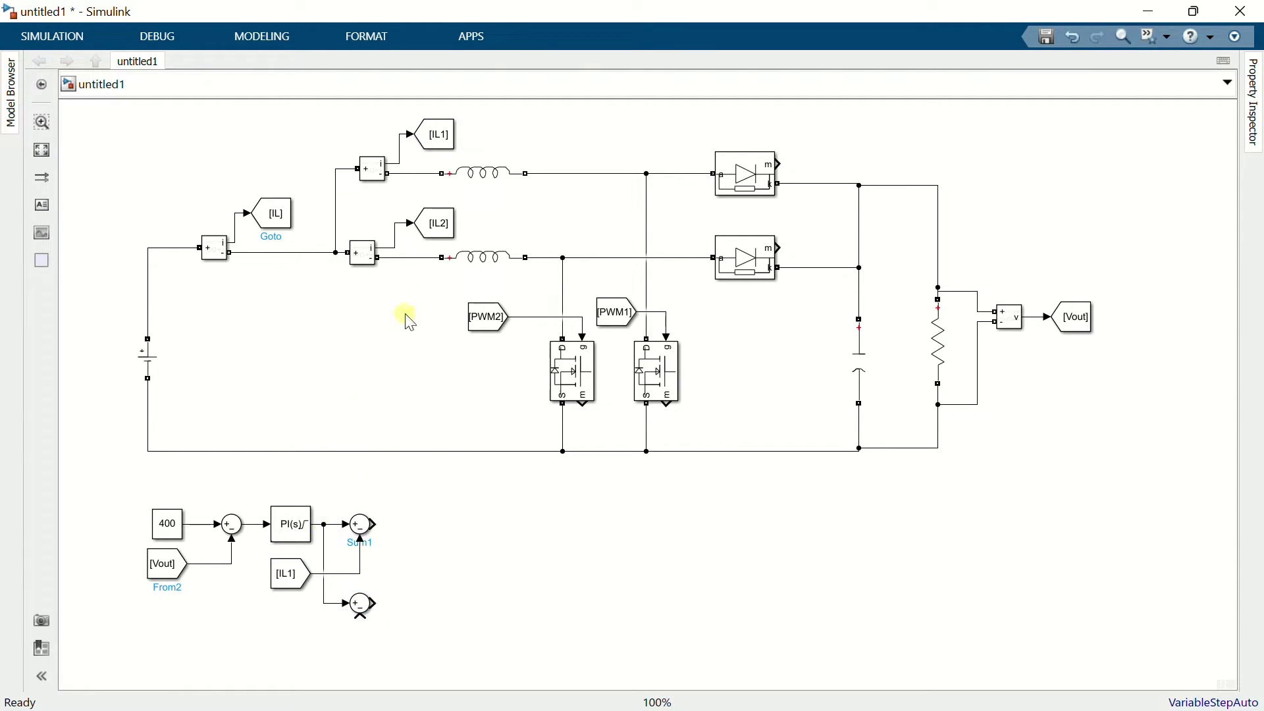
pyautogui.click(432, 226)
pyautogui.moveTo(438, 228)
pyautogui.mouseDown()
pyautogui.moveTo(334, 642)
pyautogui.moveTo(286, 625)
pyautogui.moveTo(358, 612)
pyautogui.moveTo(296, 629)
pyautogui.mouseUp()
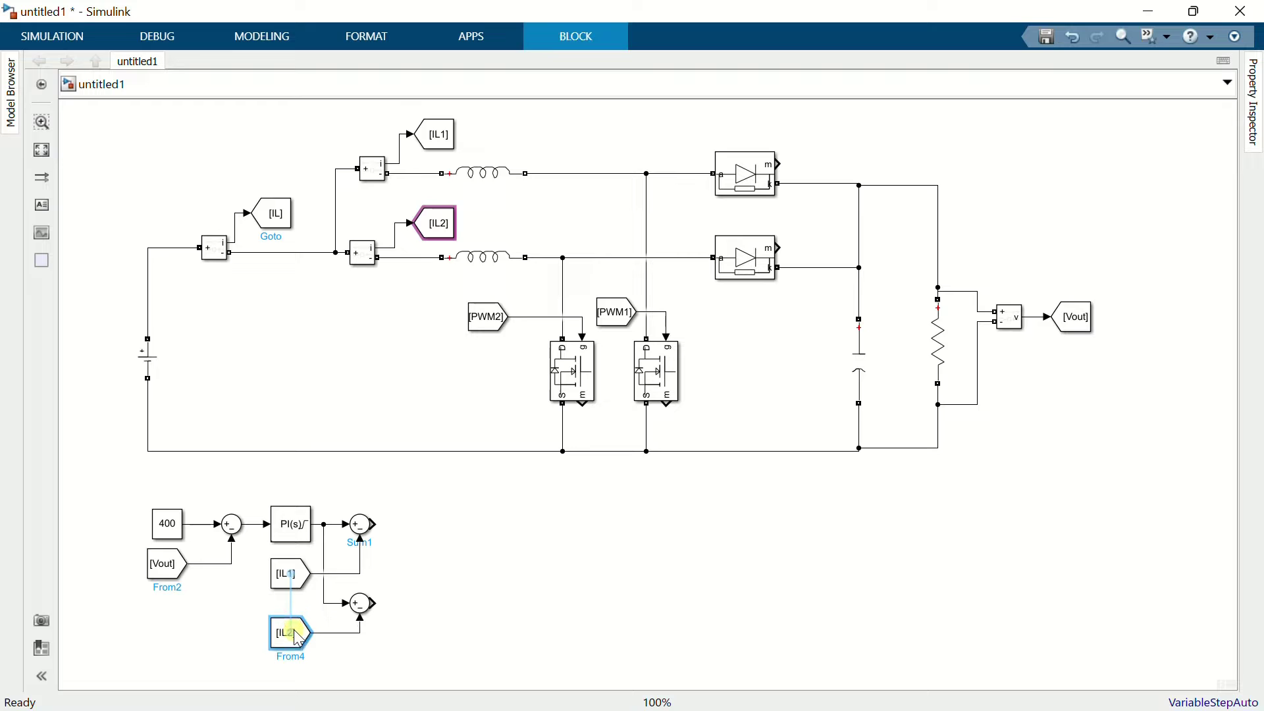
# - Copy the PI controller to the IL1 Sum block's output and set its proportional gain to 2 and integral gain to 0
pyautogui.click(403, 602)
pyautogui.moveTo(320, 544); pyautogui.dragTo(410, 535)
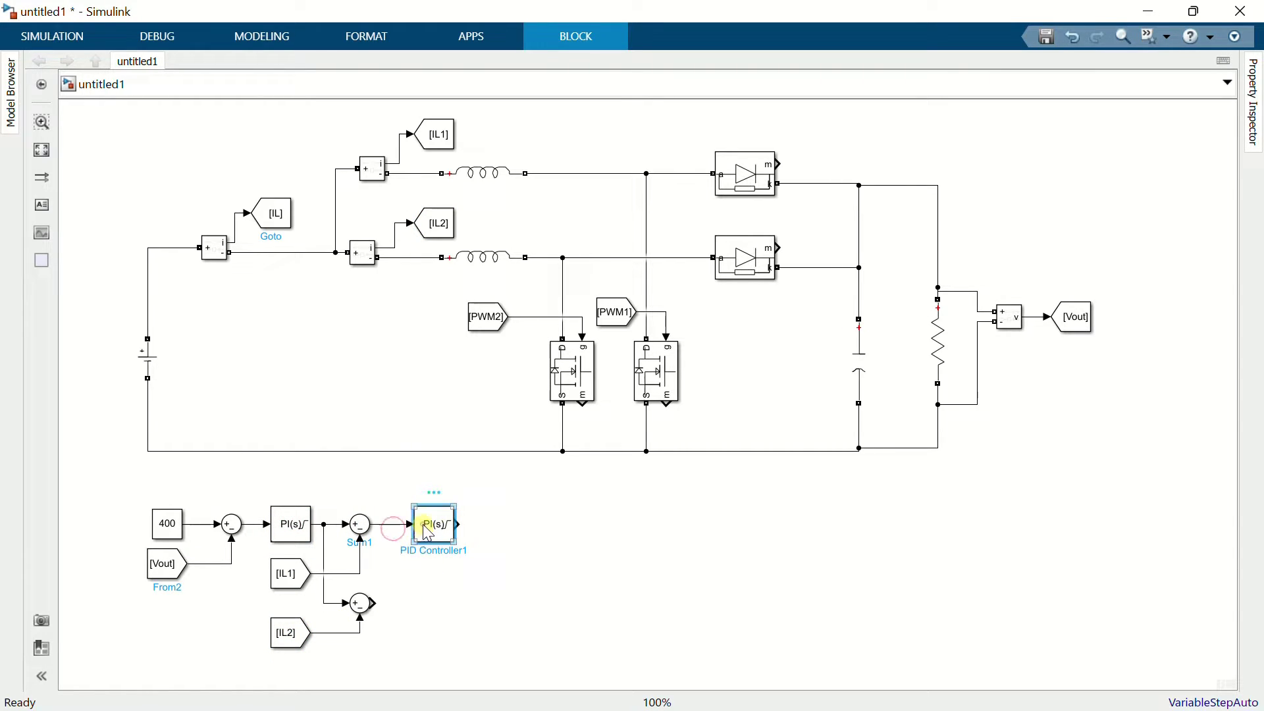
pyautogui.doubleClick(427, 530)
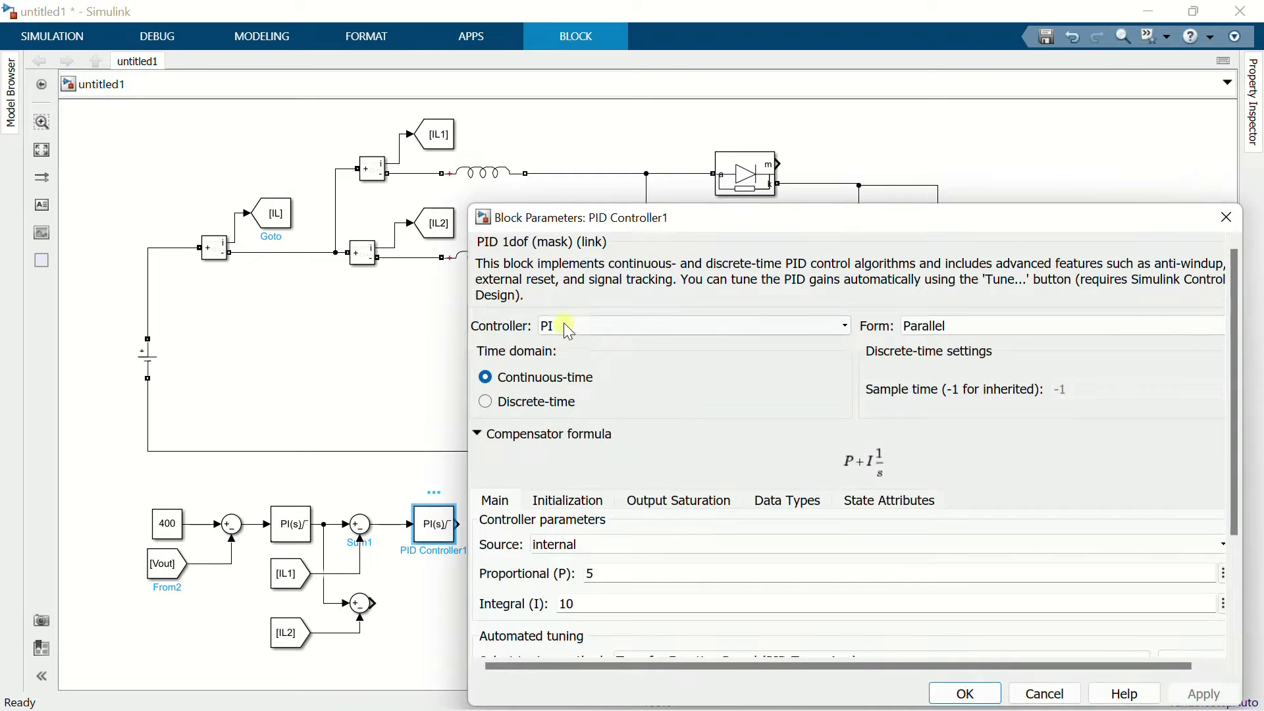
pyautogui.moveTo(541, 224); pyautogui.dragTo(340, 25)
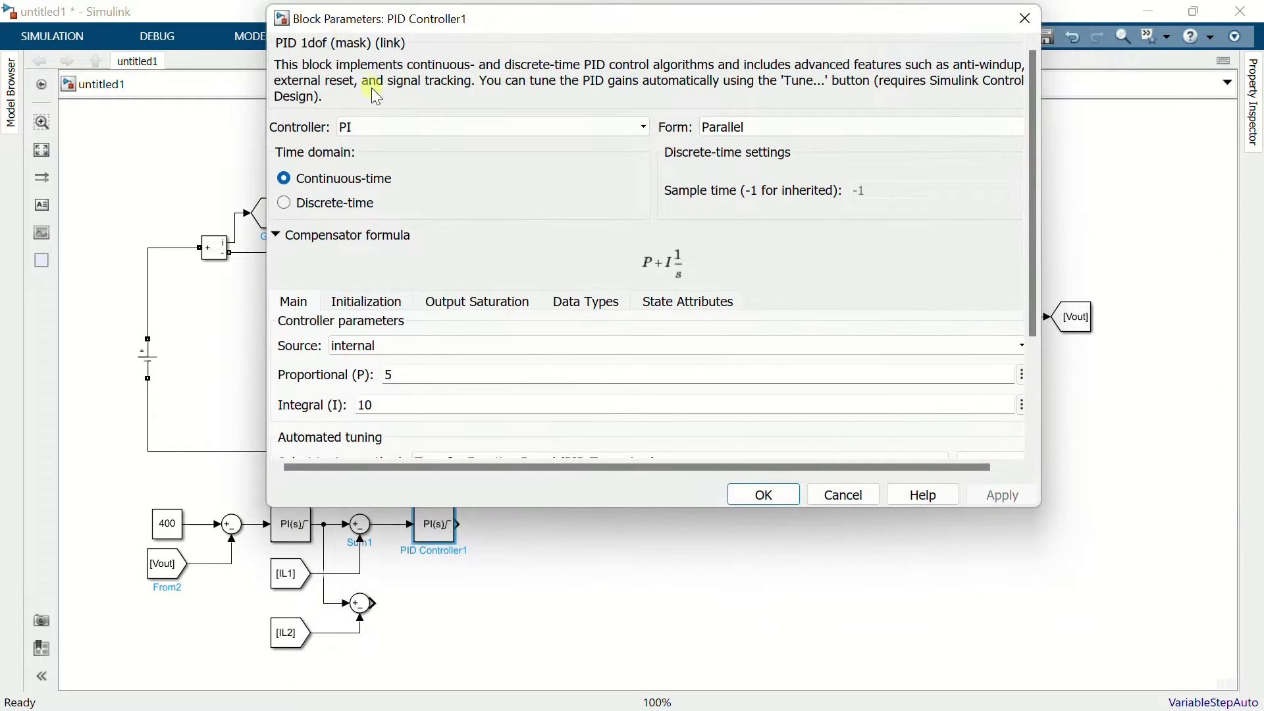
pyautogui.doubleClick(429, 372)
pyautogui.write('2')
pyautogui.doubleClick(422, 404)
pyautogui.write('0')
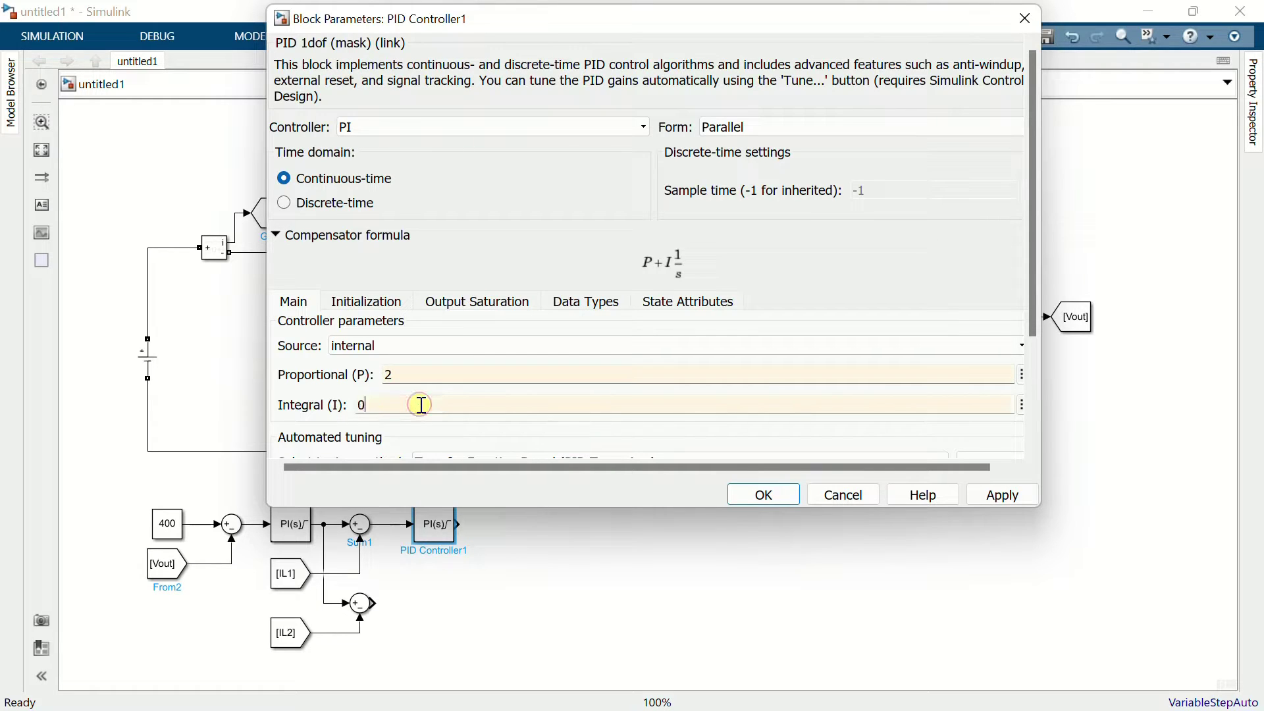
# - Set the IL1 current controller's upper output limit to 0.95 and copy the controller to the IL2 Sum block's output
pyautogui.click(449, 307)
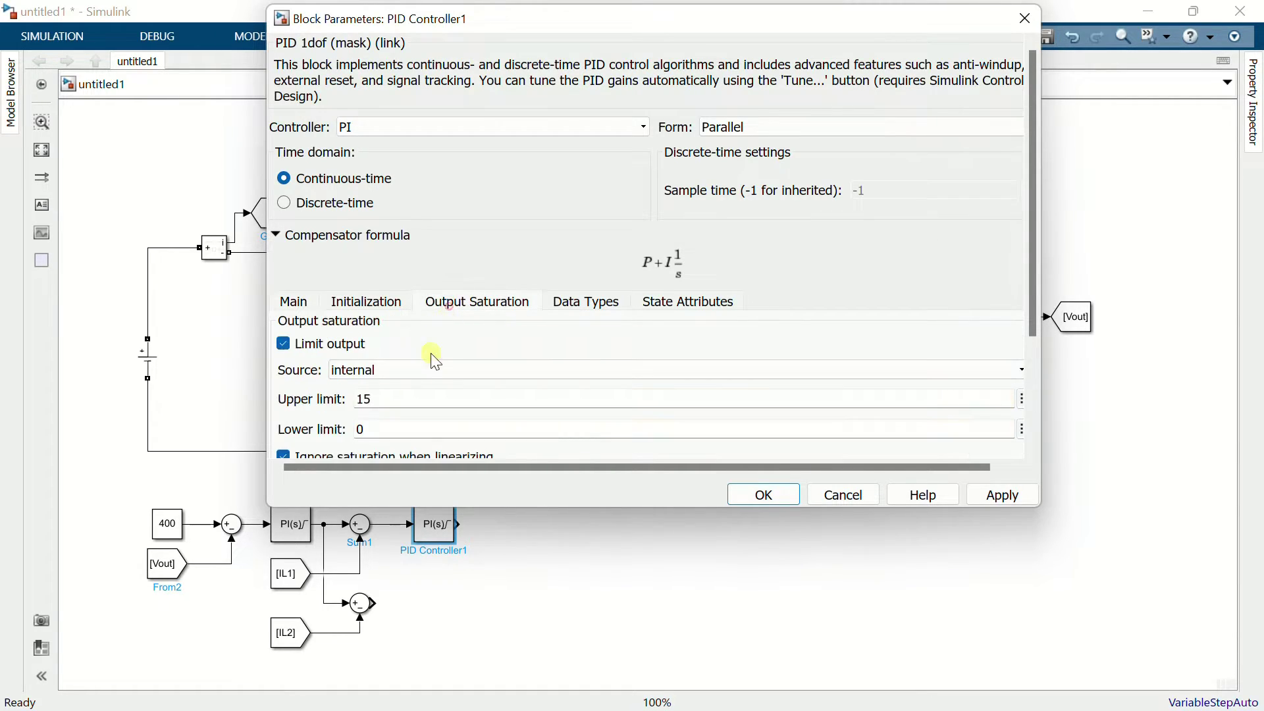
pyautogui.doubleClick(413, 403)
pyautogui.write('0.9')
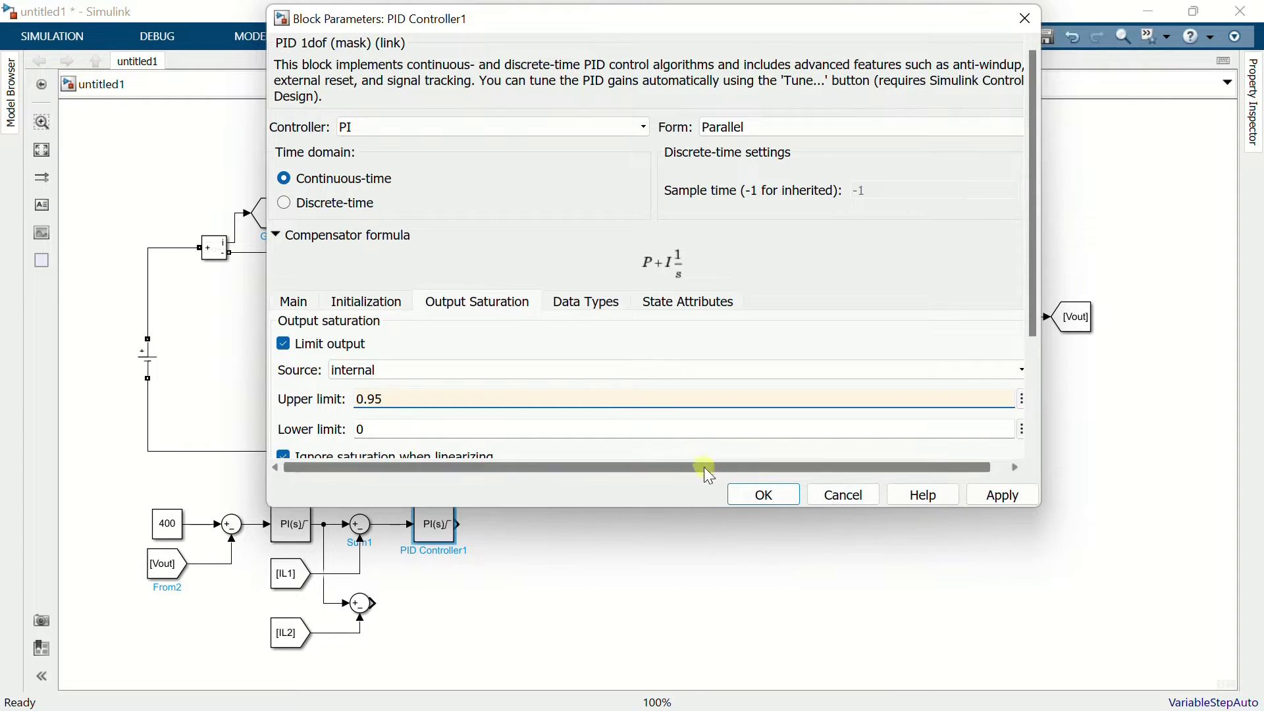
pyautogui.click(752, 495)
pyautogui.moveTo(441, 525); pyautogui.dragTo(445, 603)
pyautogui.click(401, 603)
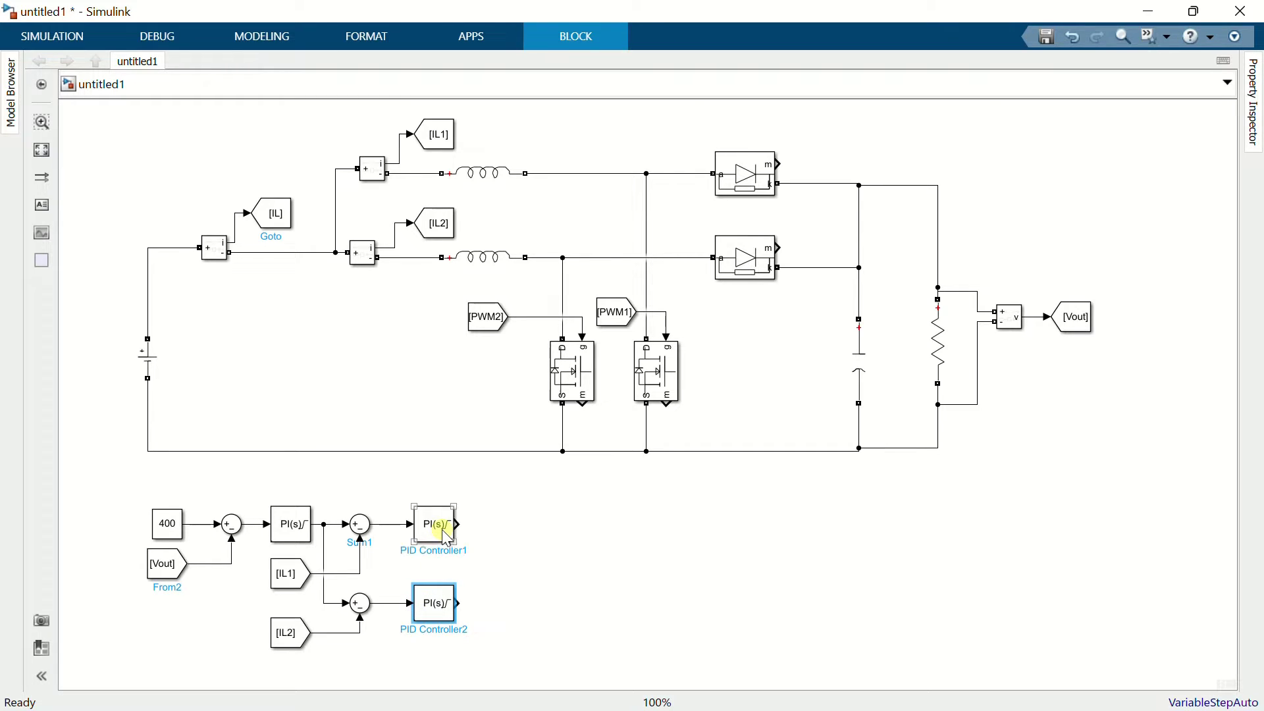
# - Add a Relational Operator block beside the upper current controller and set its operator to >=
pyautogui.doubleClick(570, 533)
pyautogui.write('re')
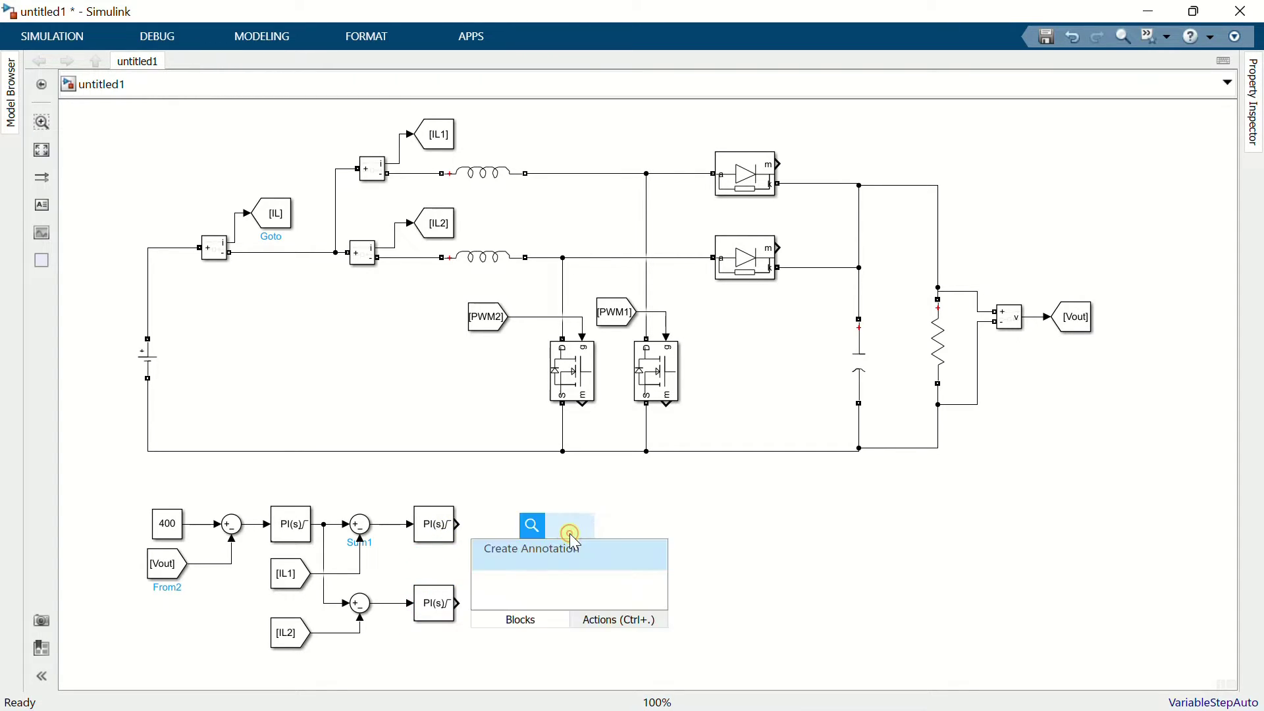
pyautogui.write('la')
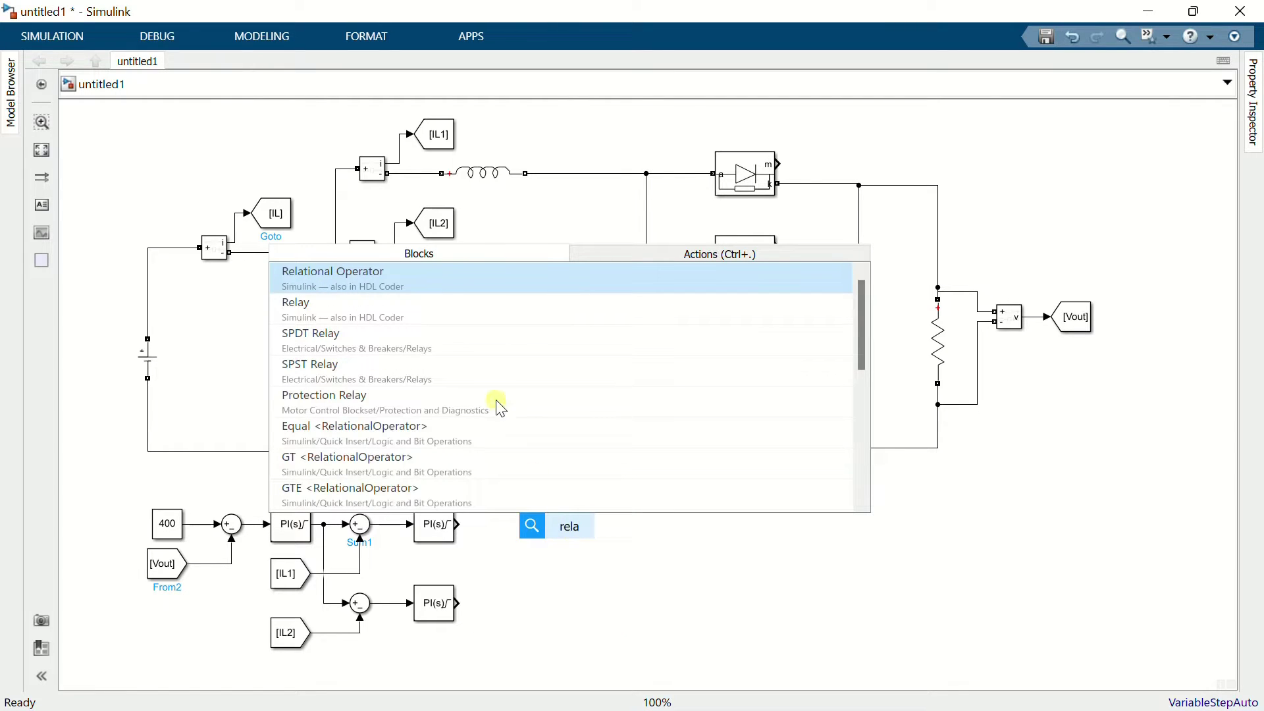
pyautogui.click(459, 293)
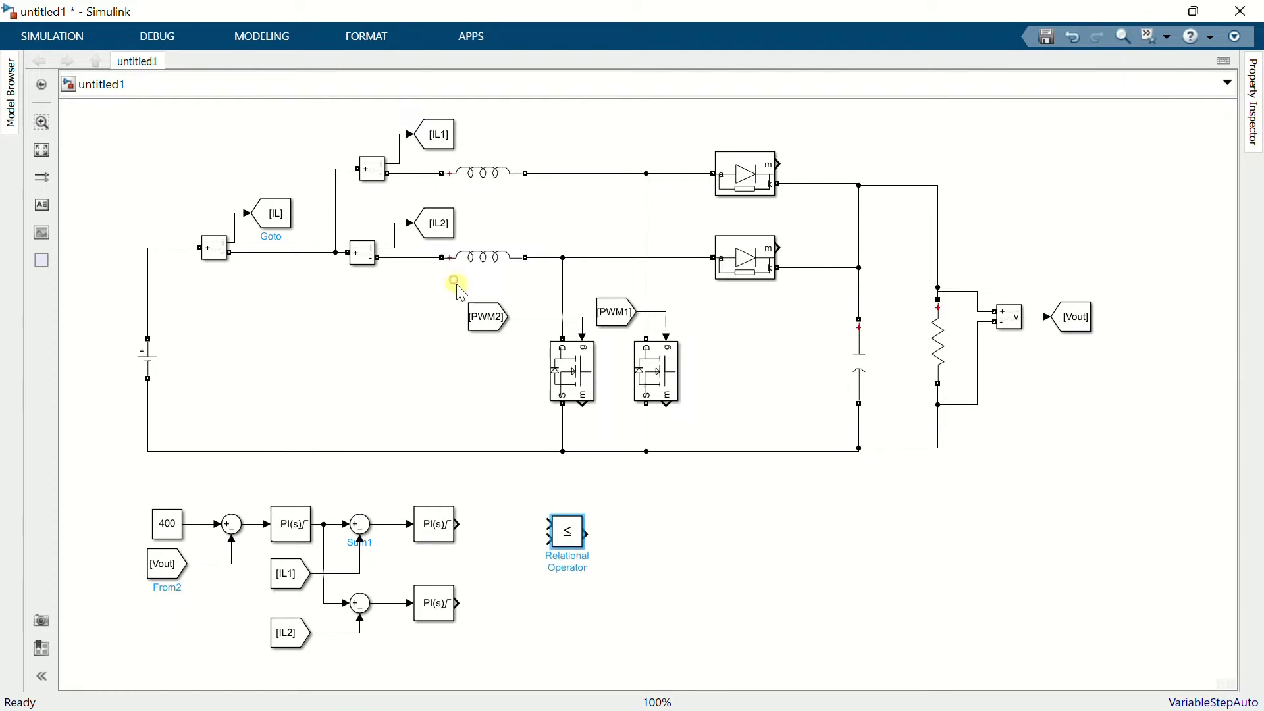
pyautogui.click(573, 534)
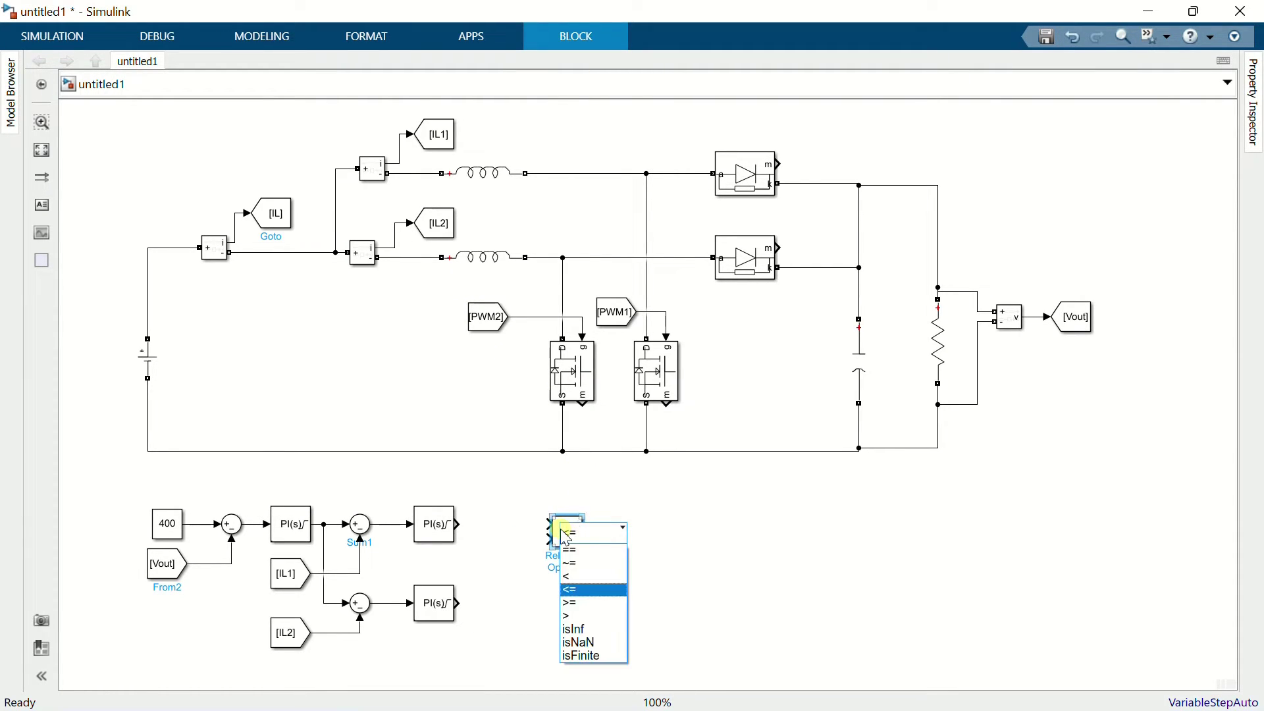
pyautogui.click(588, 602)
pyautogui.moveTo(568, 555); pyautogui.dragTo(543, 562)
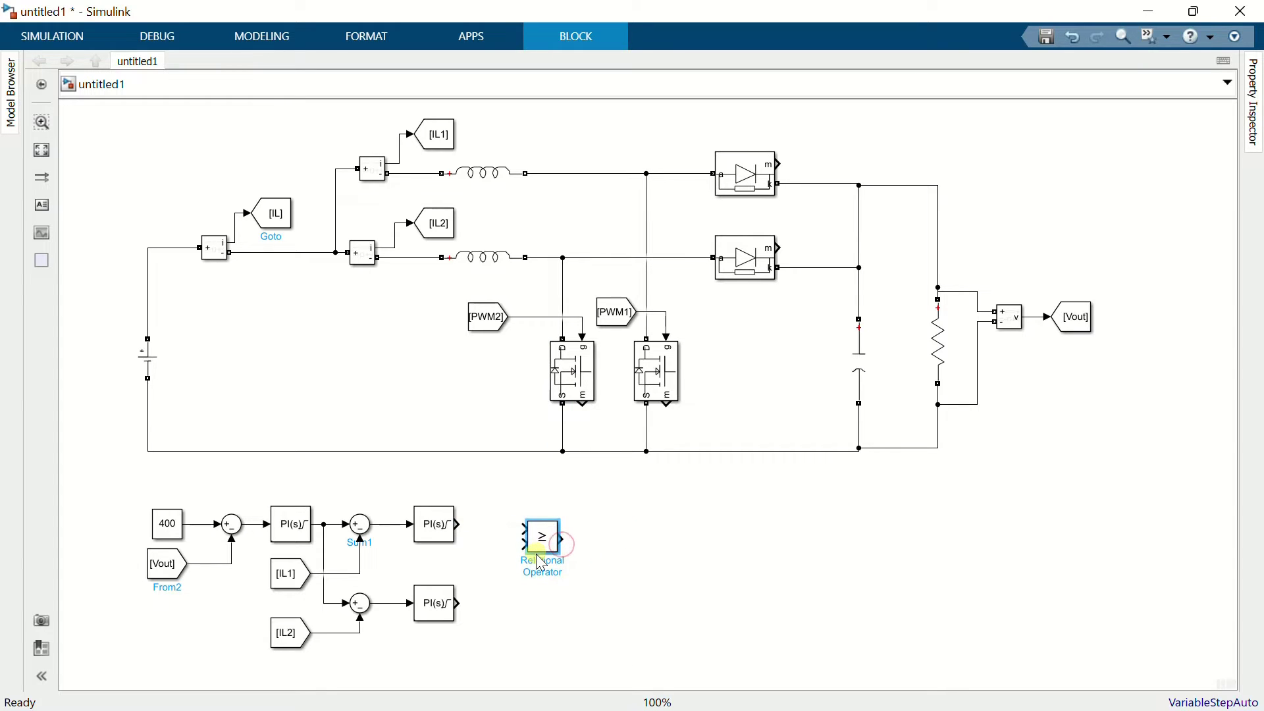
# - Copy the Relational Operator for the lower loop and connect each current controller's output to the first input of its operator
pyautogui.moveTo(464, 526)
pyautogui.mouseDown()
pyautogui.moveTo(530, 526)
pyautogui.moveTo(568, 643)
pyautogui.moveTo(553, 652)
pyautogui.moveTo(550, 618)
pyautogui.mouseUp()
pyautogui.click(544, 533)
pyautogui.moveTo(464, 601); pyautogui.dragTo(552, 616)
# - Add a Repeating Sequence block to the right of the two Relational Operator blocks
pyautogui.doubleClick(646, 572)
pyautogui.write('repeat')
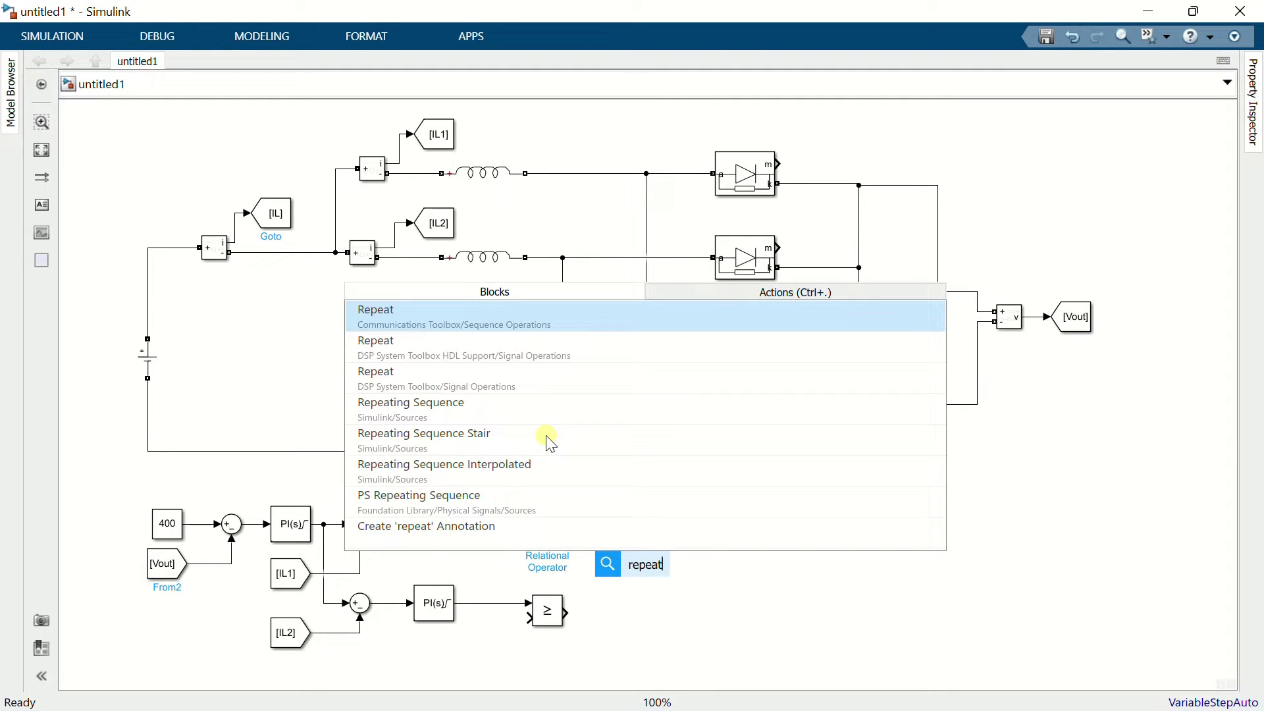
pyautogui.click(534, 421)
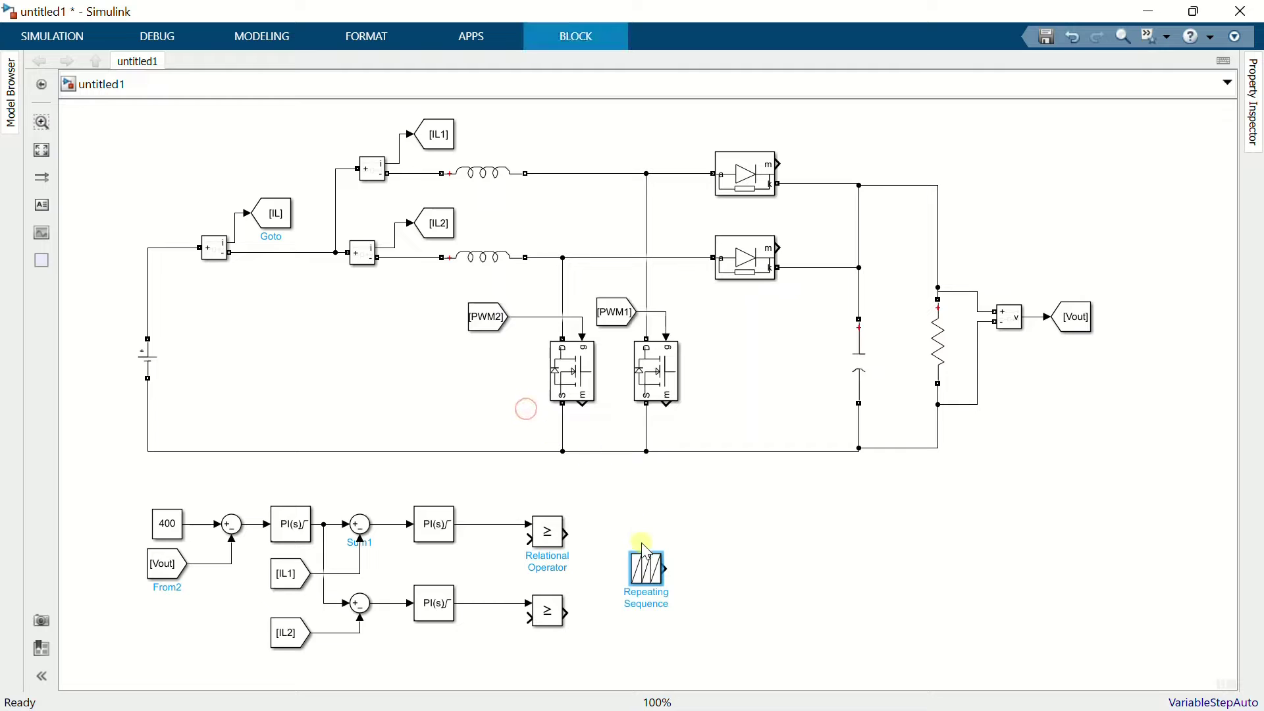
# - Set the Repeating Sequence block's time values to [0 1/10000 1/5000]
pyautogui.doubleClick(648, 570)
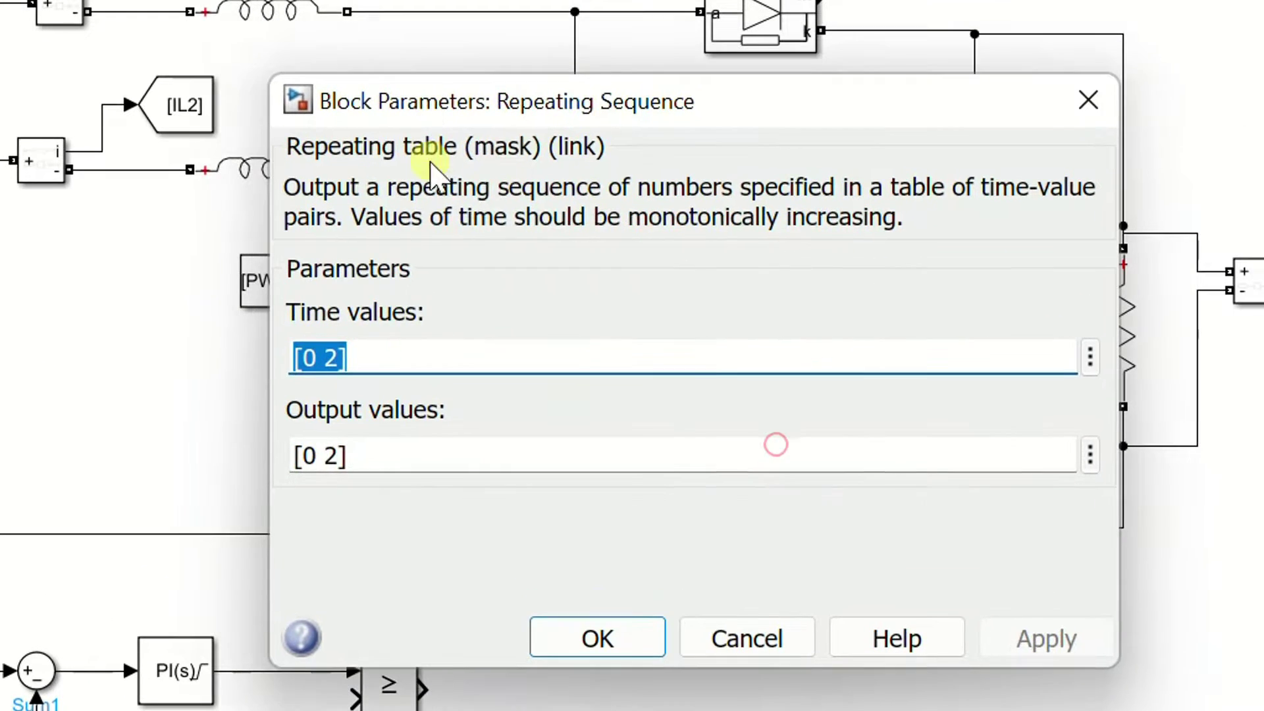
pyautogui.click(401, 339)
pyautogui.hotkey('shift', 'Home')
pyautogui.click(492, 358)
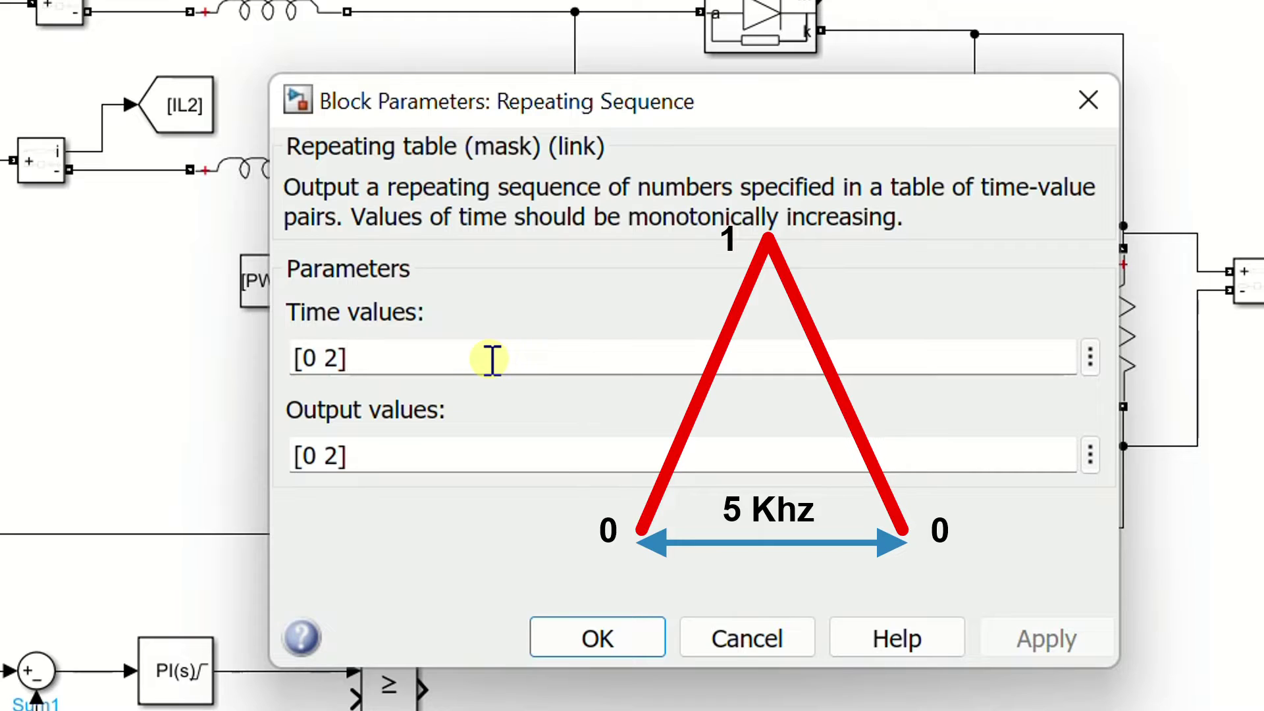
pyautogui.press('BackSpace')
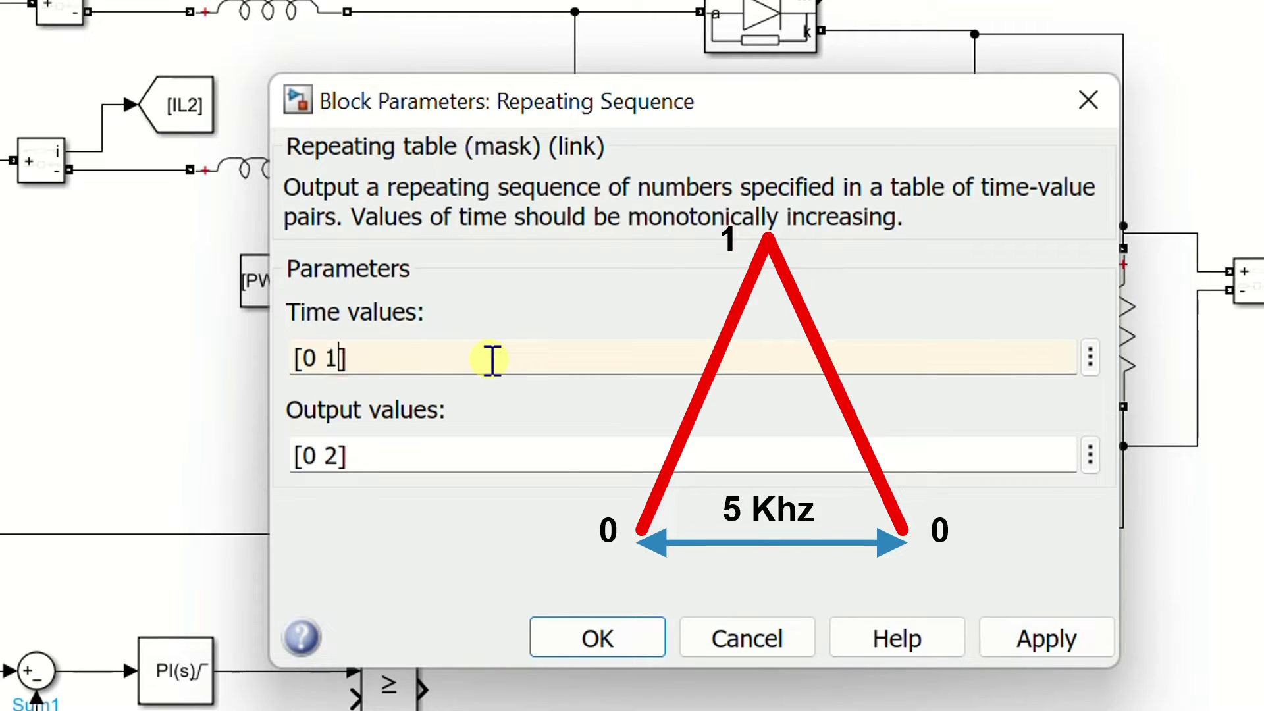
pyautogui.write('1/10000 1/5000')
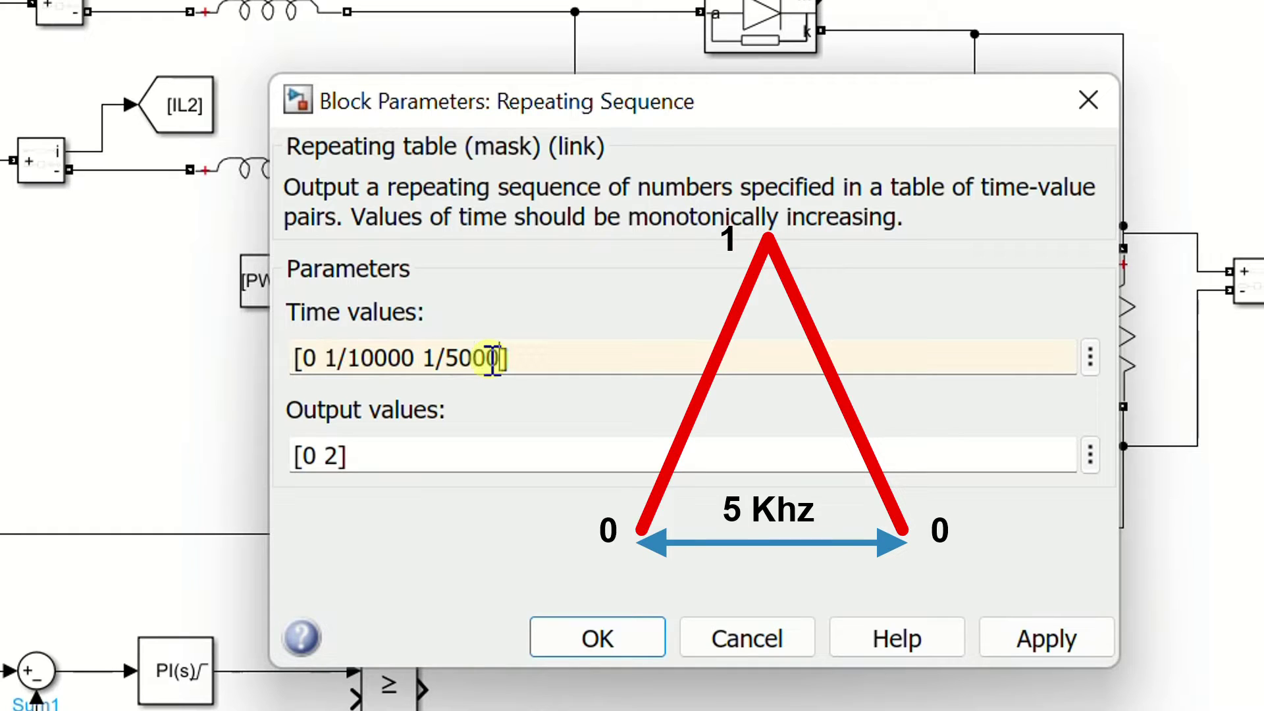
# - Set the Repeating Sequence block's output values to [0 1 0] and apply the parameters
pyautogui.tripleClick(432, 455)
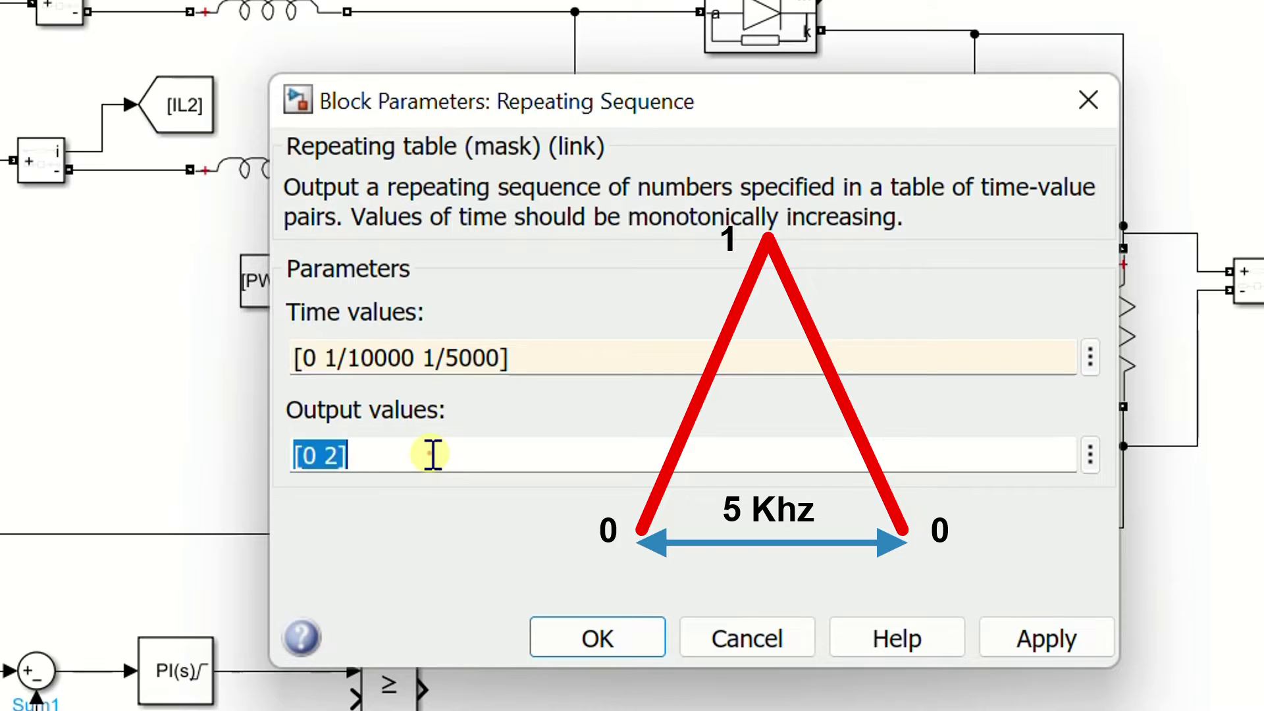
pyautogui.press('End')
pyautogui.press('Left')
pyautogui.press('BackSpace')
pyautogui.write('1 0')
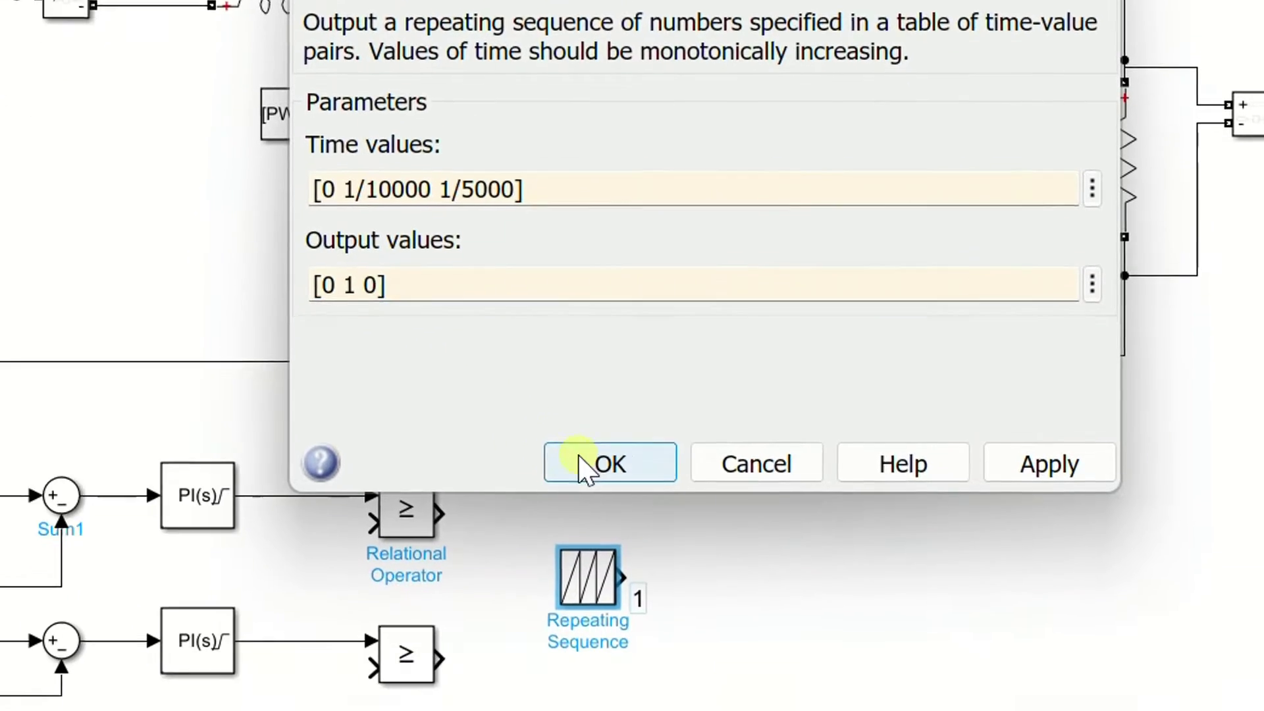
pyautogui.click(575, 639)
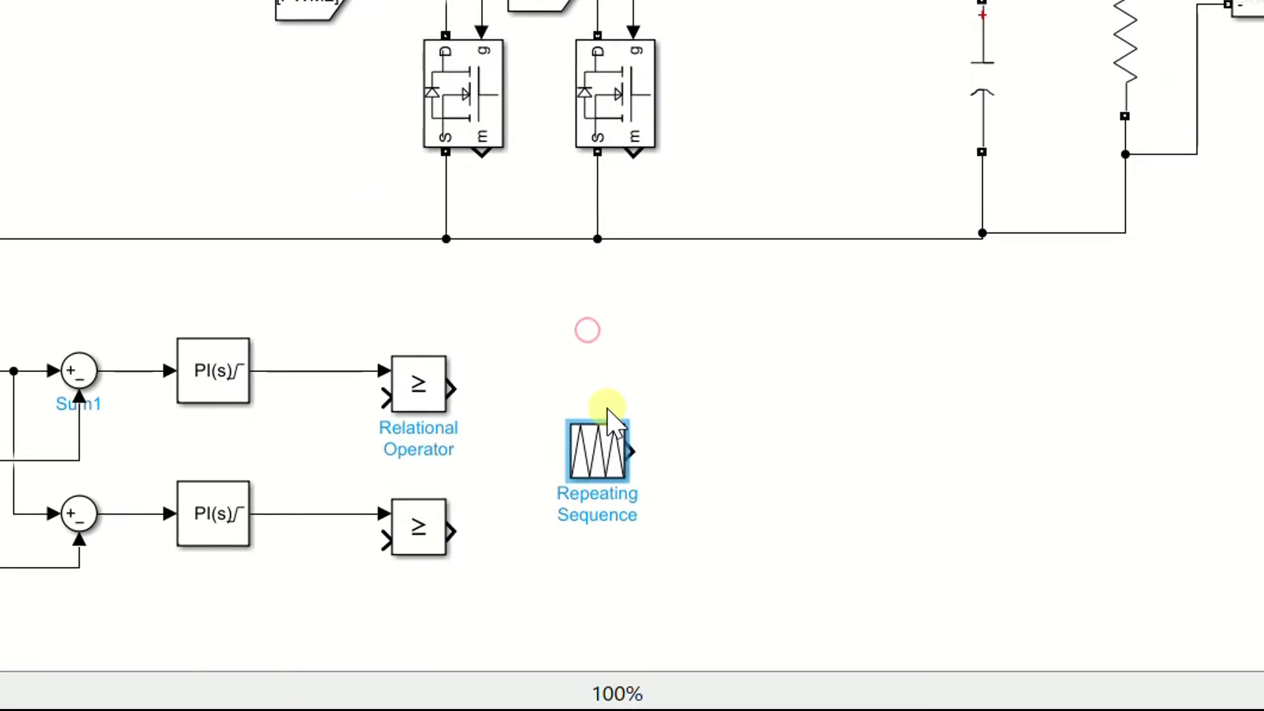
# - Wire the Repeating Sequence block to the upper Relational Operator's second input and duplicate it with its connection for the lower operator
pyautogui.moveTo(590, 448); pyautogui.dragTo(384, 397)
pyautogui.moveTo(311, 432); pyautogui.dragTo(373, 549)
pyautogui.click(324, 590)
# - Set the lower Repeating Sequence block's output values to [1 0 1] and confirm the parameters
pyautogui.doubleClick(324, 590)
pyautogui.moveTo(519, 480); pyautogui.dragTo(437, 531)
pyautogui.click(402, 487)
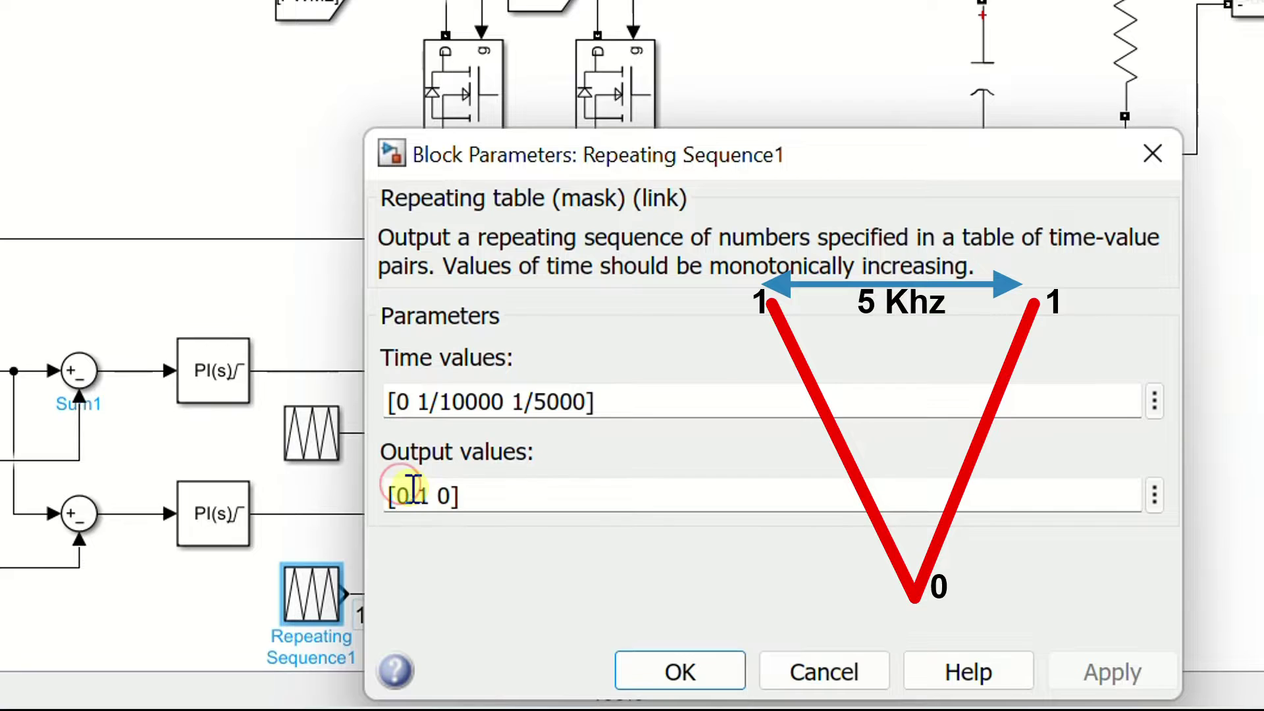
pyautogui.press('BackSpace')
pyautogui.write('1')
pyautogui.press('BackSpace')
pyautogui.write('0')
pyautogui.press('Delete')
pyautogui.write('1')
pyautogui.click(675, 673)
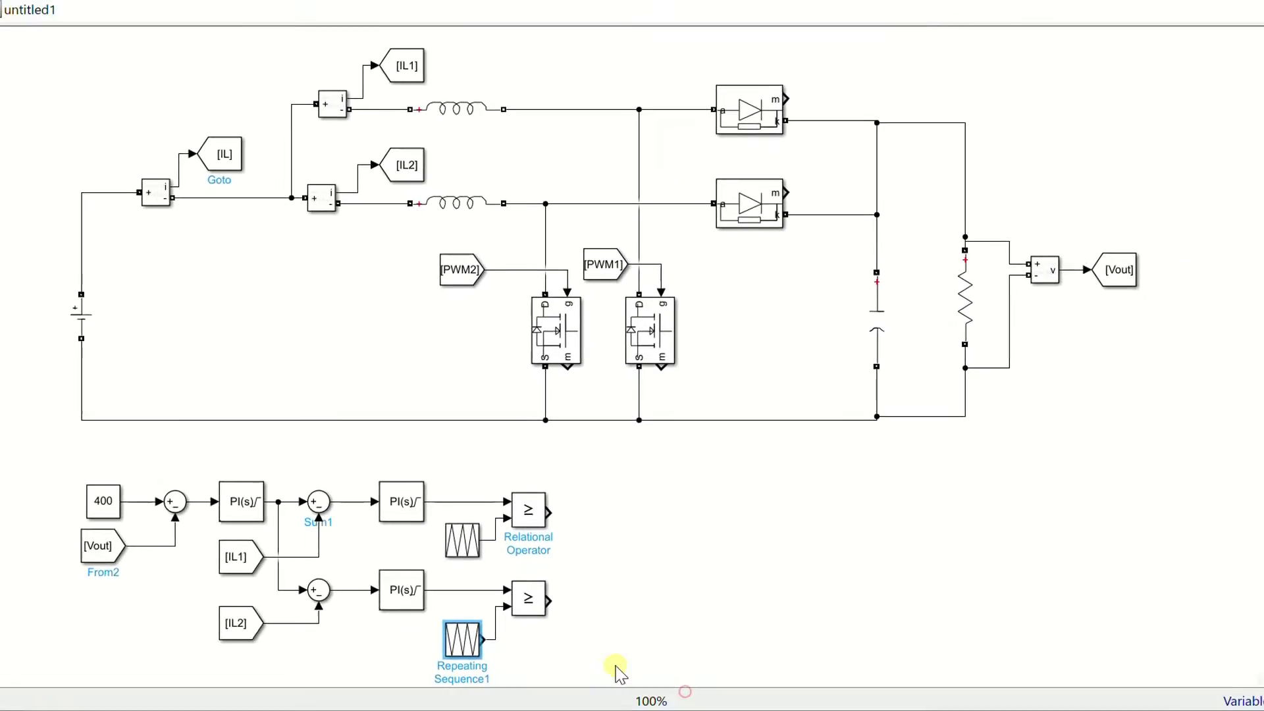
pyautogui.click(332, 18)
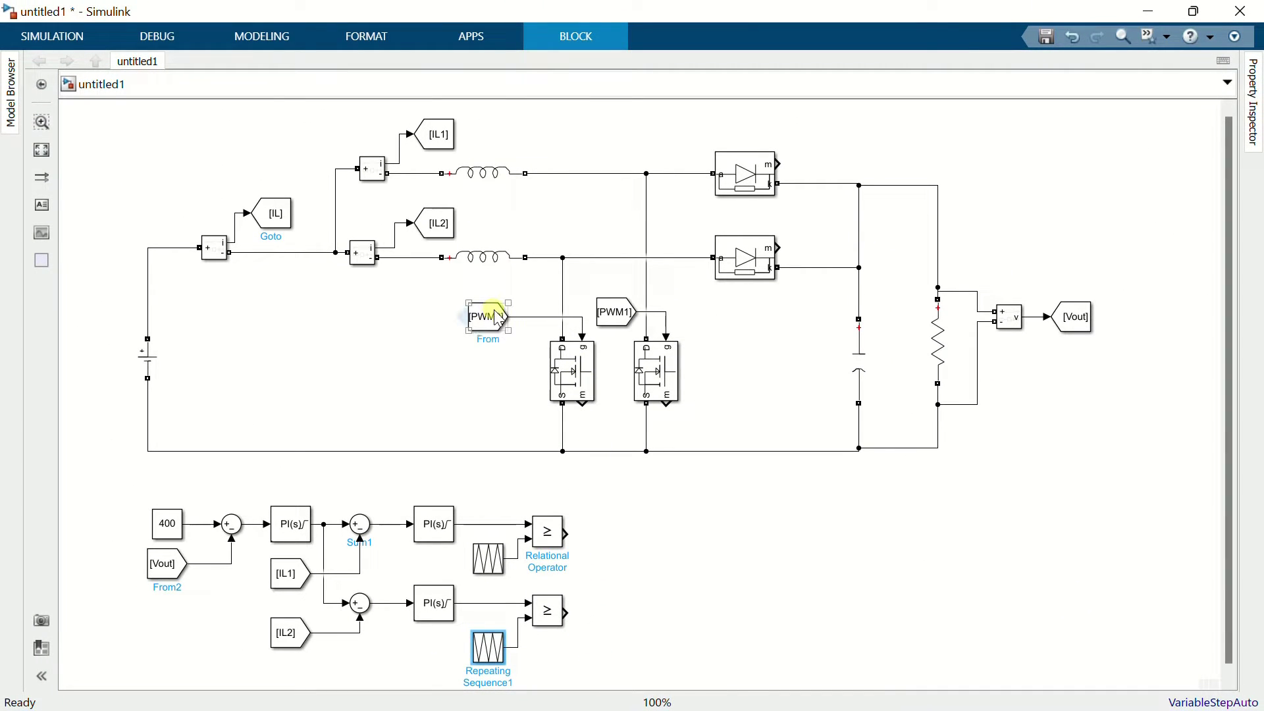
# - Connect the upper Relational Operator's output to a Goto block tagged PWM1 and the lower one's output to a Goto tagged PWM2
pyautogui.click(563, 324)
pyautogui.moveTo(612, 327); pyautogui.dragTo(567, 533)
pyautogui.click(612, 534)
pyautogui.click(473, 319)
pyautogui.moveTo(456, 314); pyautogui.dragTo(627, 648)
pyautogui.click(619, 626)
pyautogui.click(681, 629)
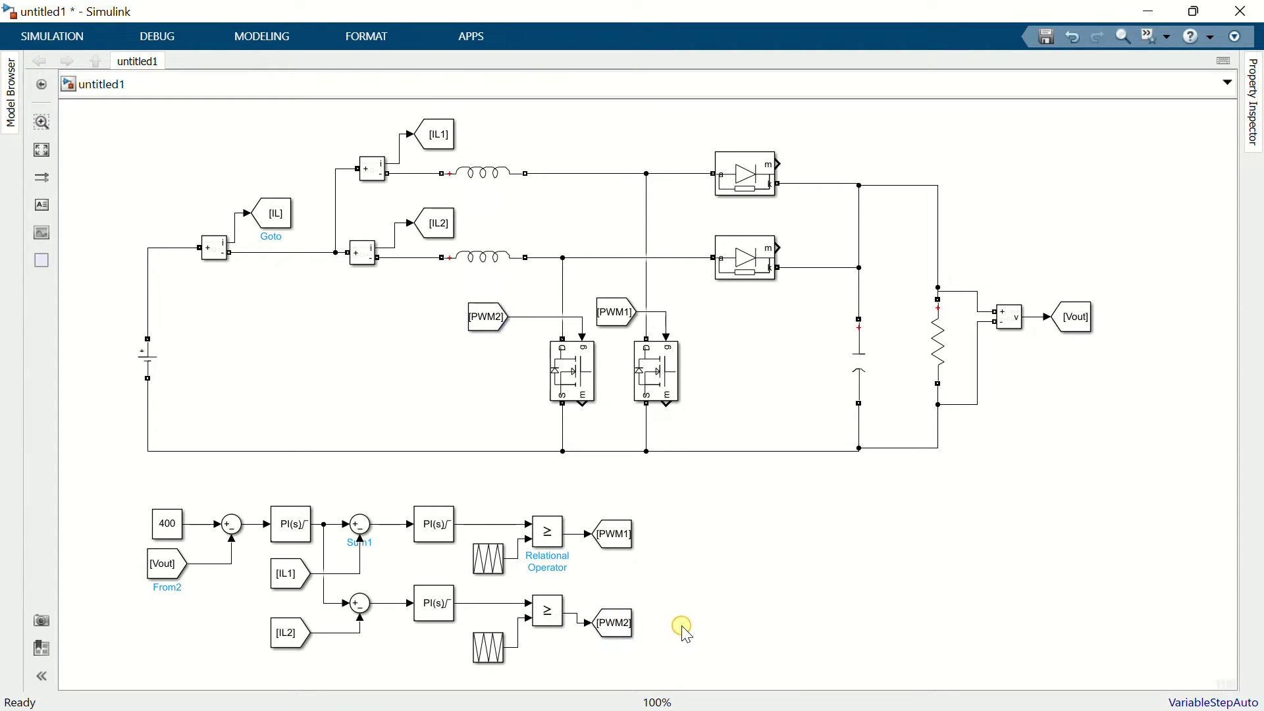
# - Add a Simulink Sinks Scope block to the right of the PWM1 and PWM2 Goto blocks
pyautogui.doubleClick(809, 553)
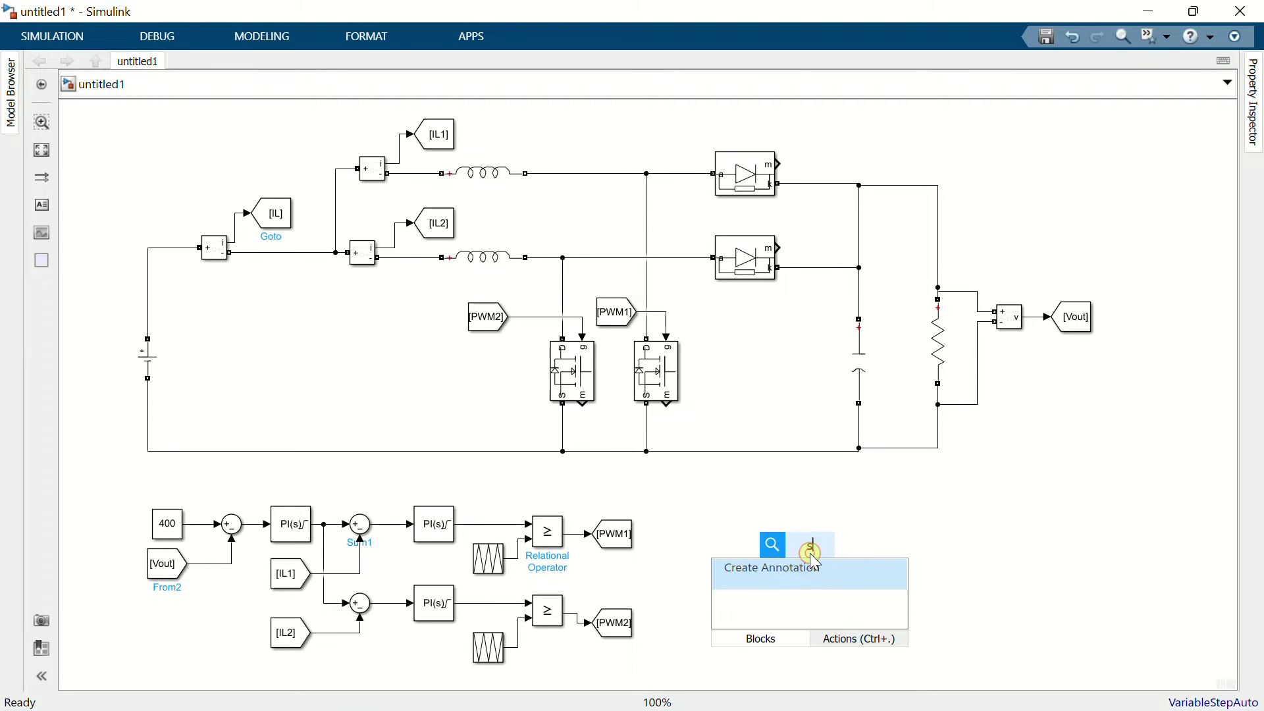
pyautogui.write('scpo')
pyautogui.press('BackSpace')
pyautogui.press('BackSpace')
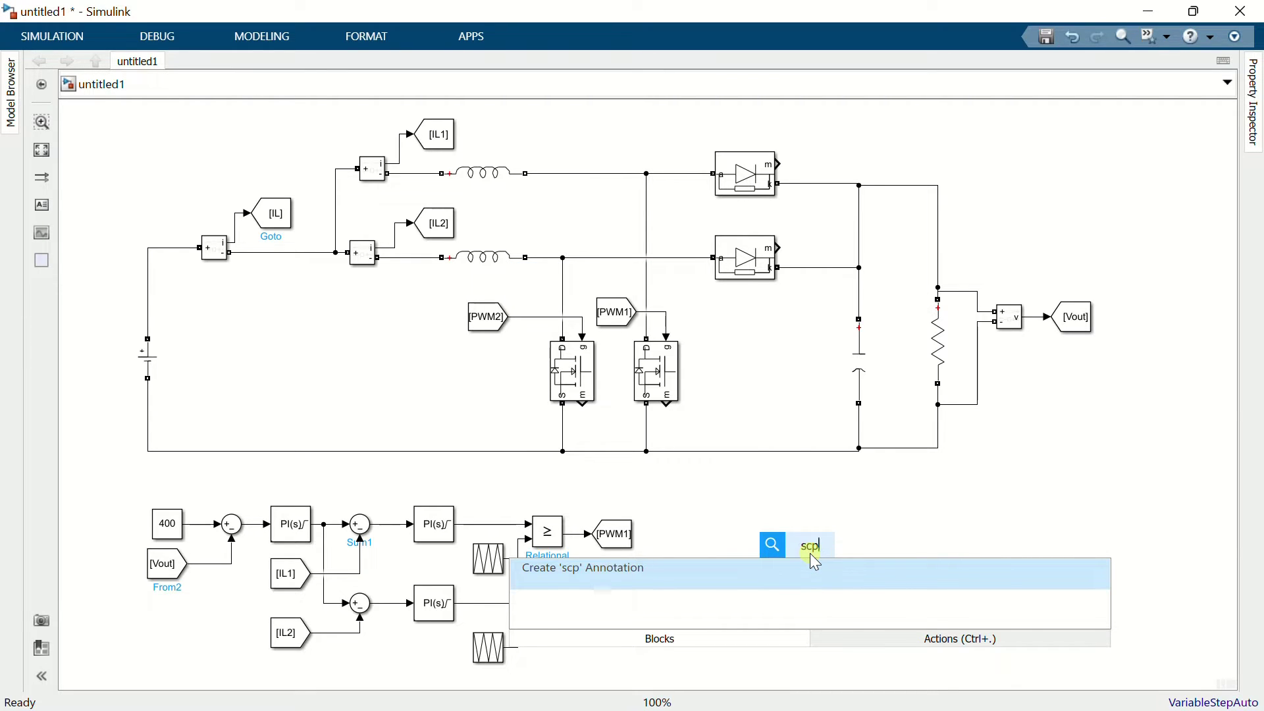
pyautogui.write('op')
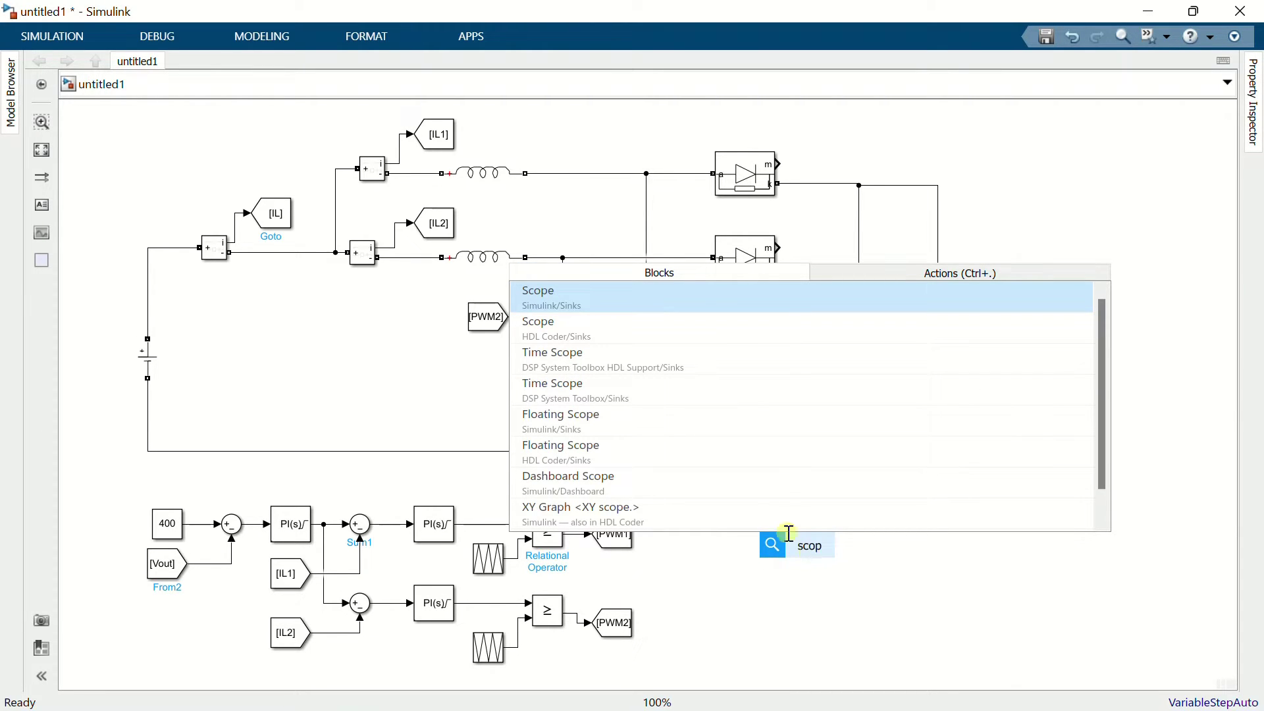
pyautogui.click(709, 304)
# - Give the Scope 3 input ports and lay out its displays as three stacked rows
pyautogui.doubleClick(812, 556)
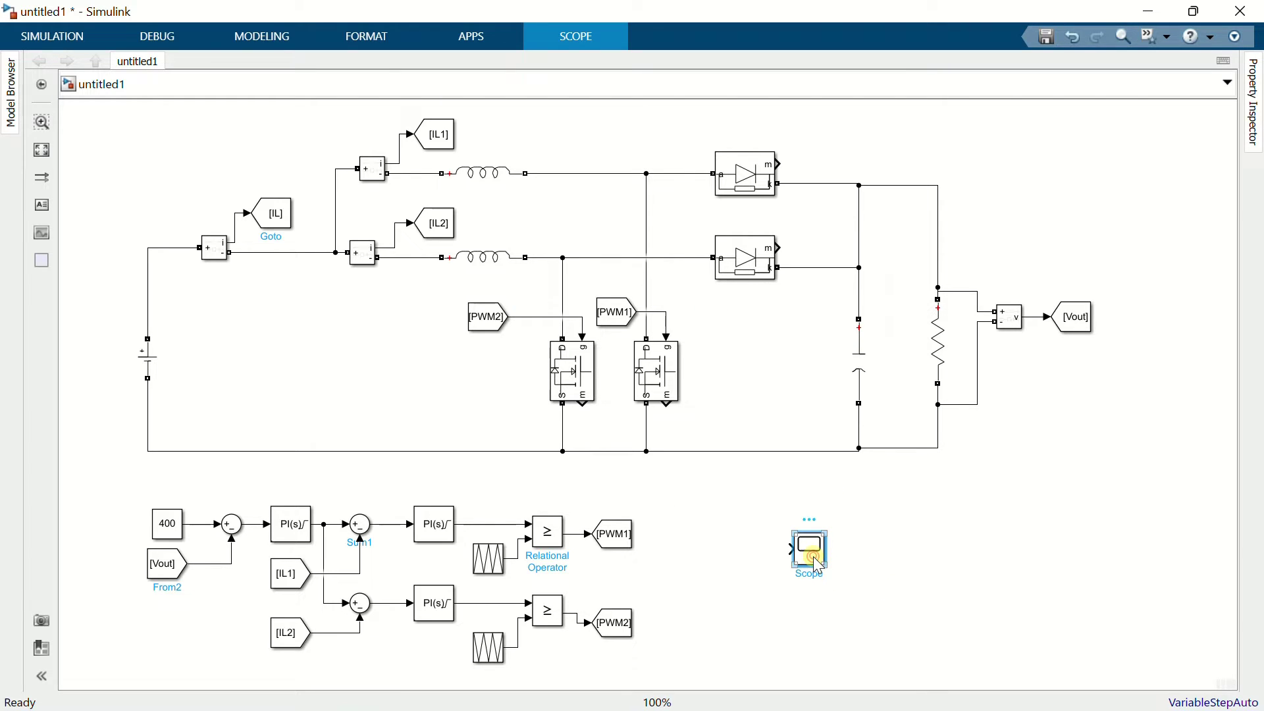
pyautogui.click(373, 135)
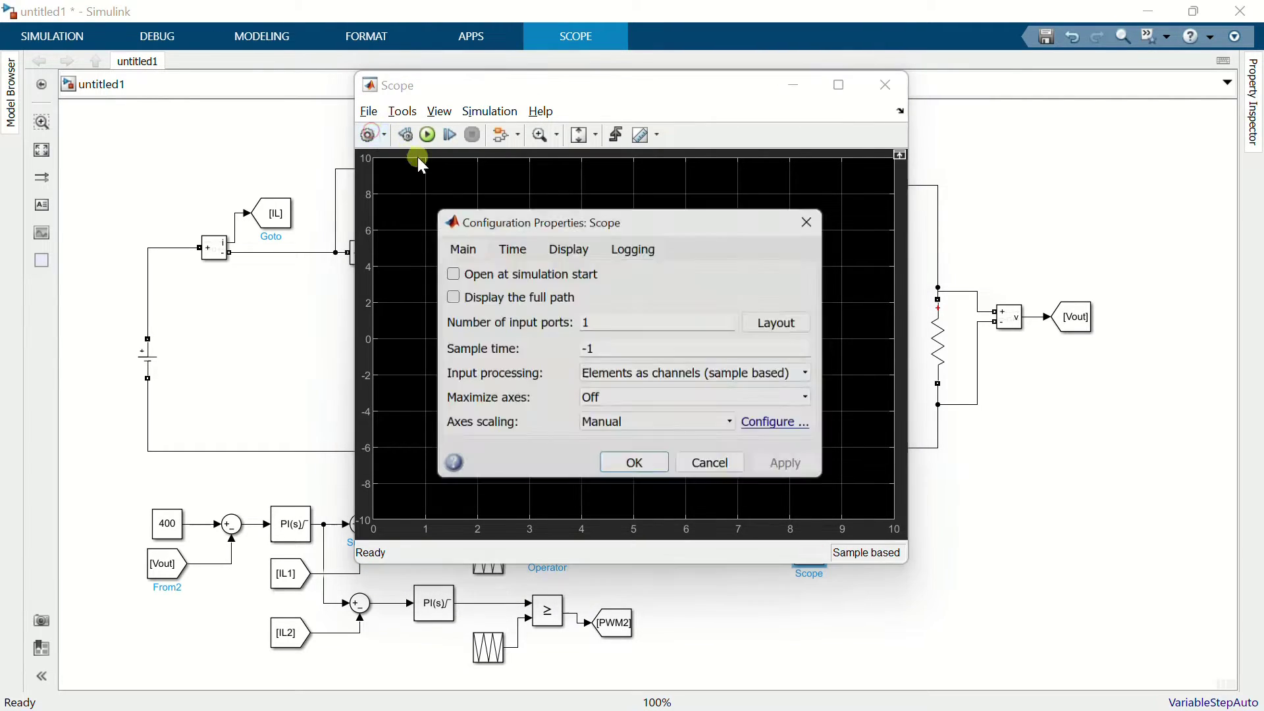
pyautogui.write('3')
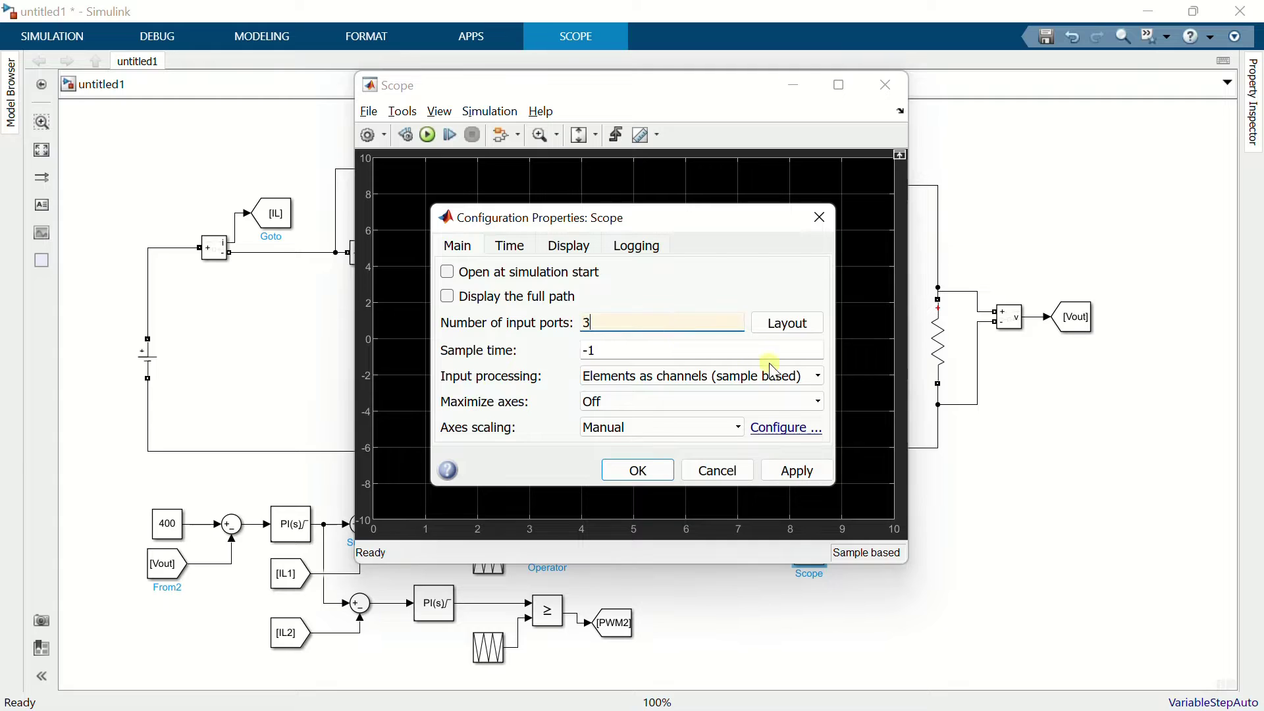
pyautogui.click(771, 325)
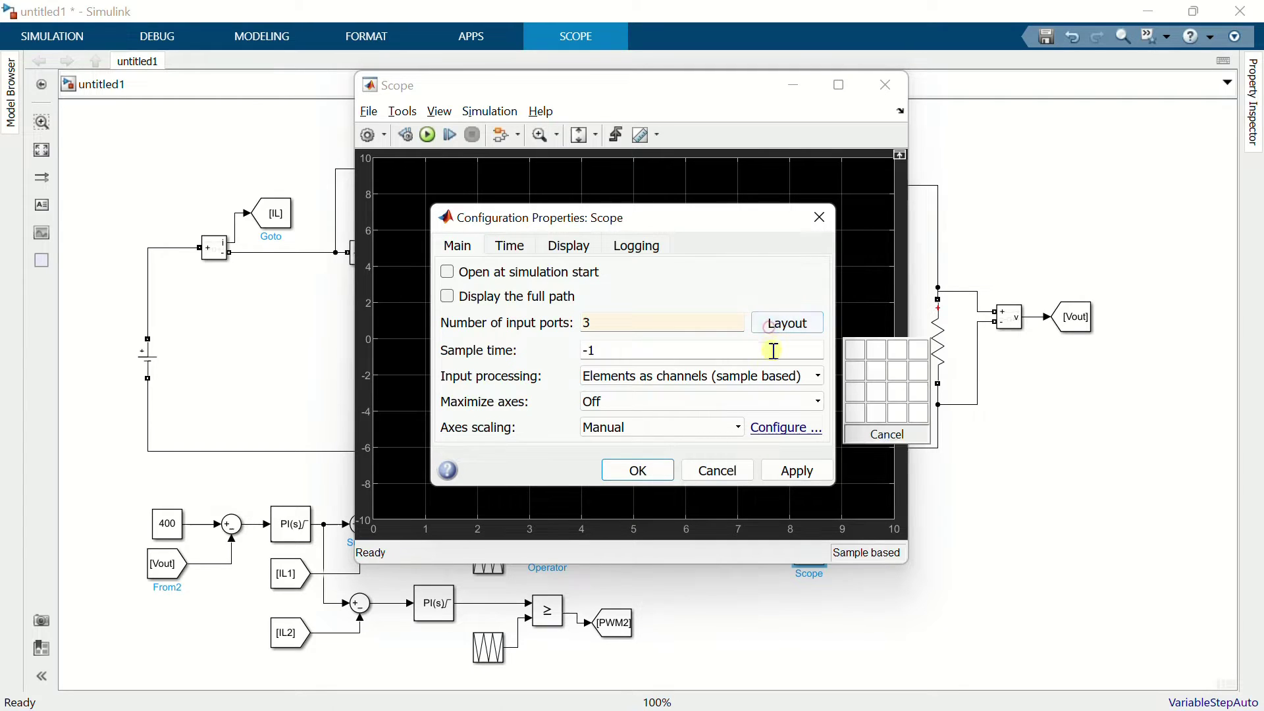
pyautogui.click(854, 393)
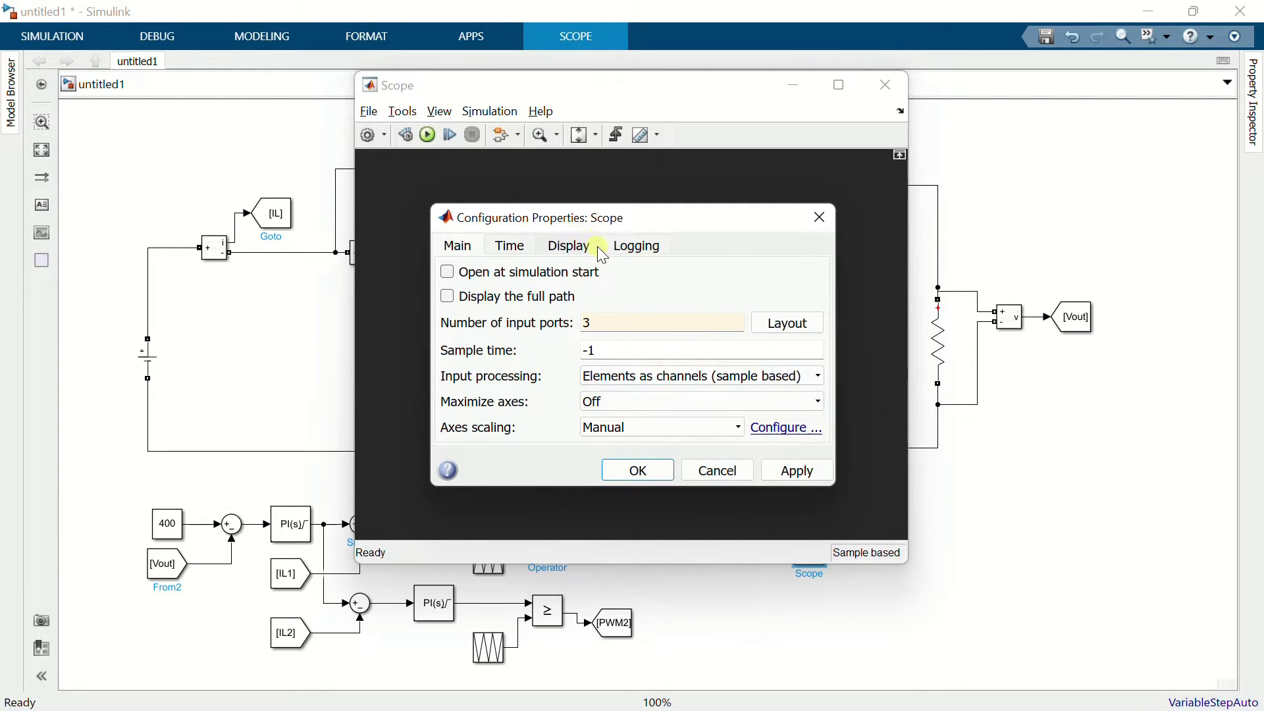
# - Limit the Scope's logged data points to the last 250000, apply the configuration and close the Scope
pyautogui.click(576, 251)
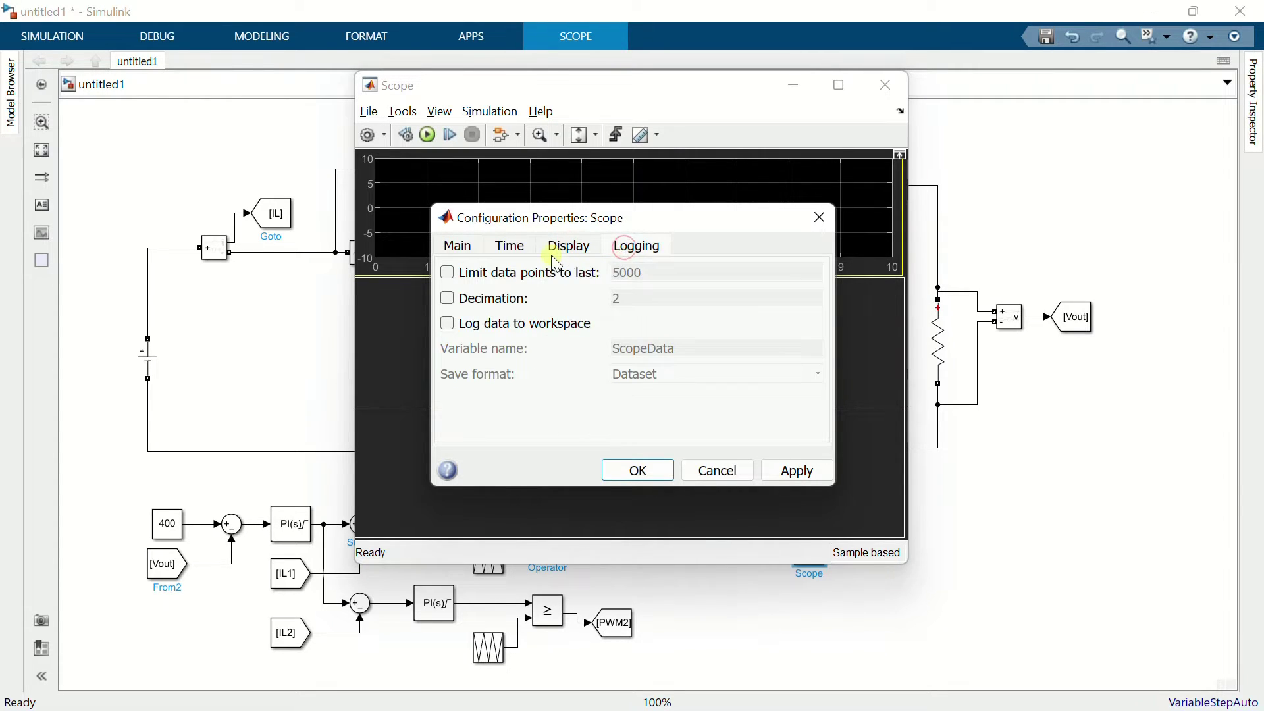
pyautogui.click(564, 284)
pyautogui.click(646, 273)
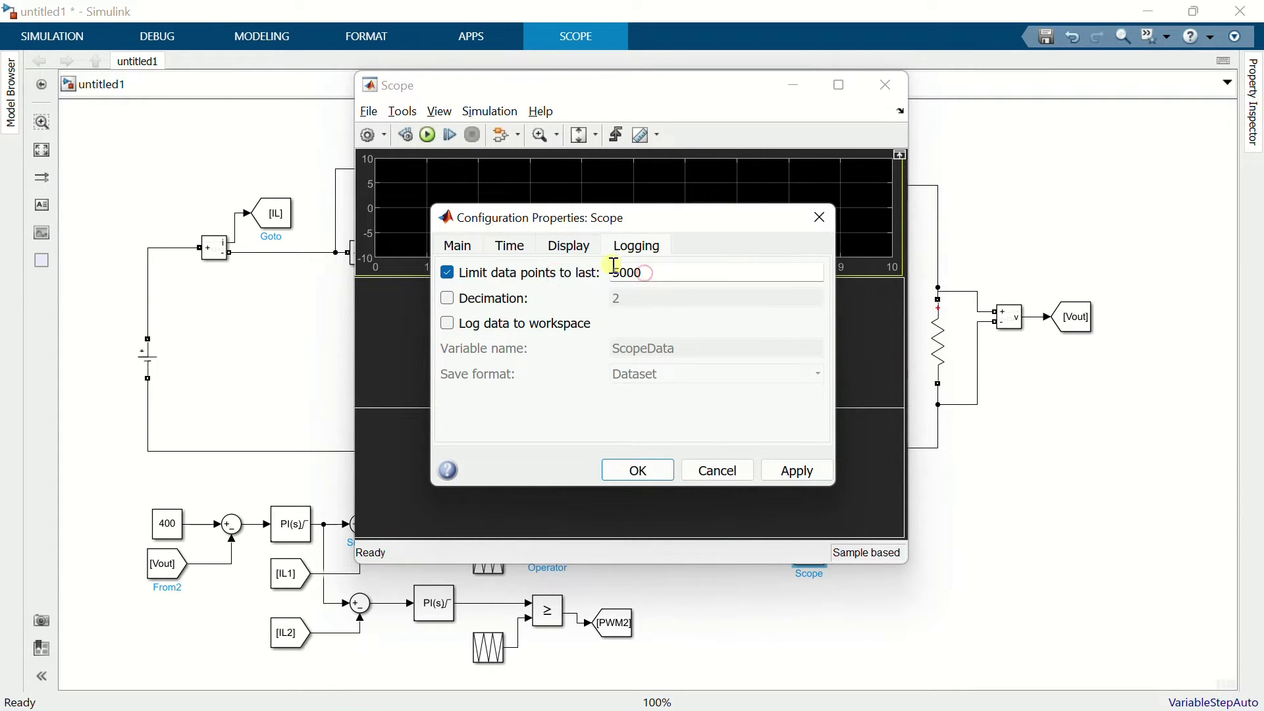
pyautogui.write('2')
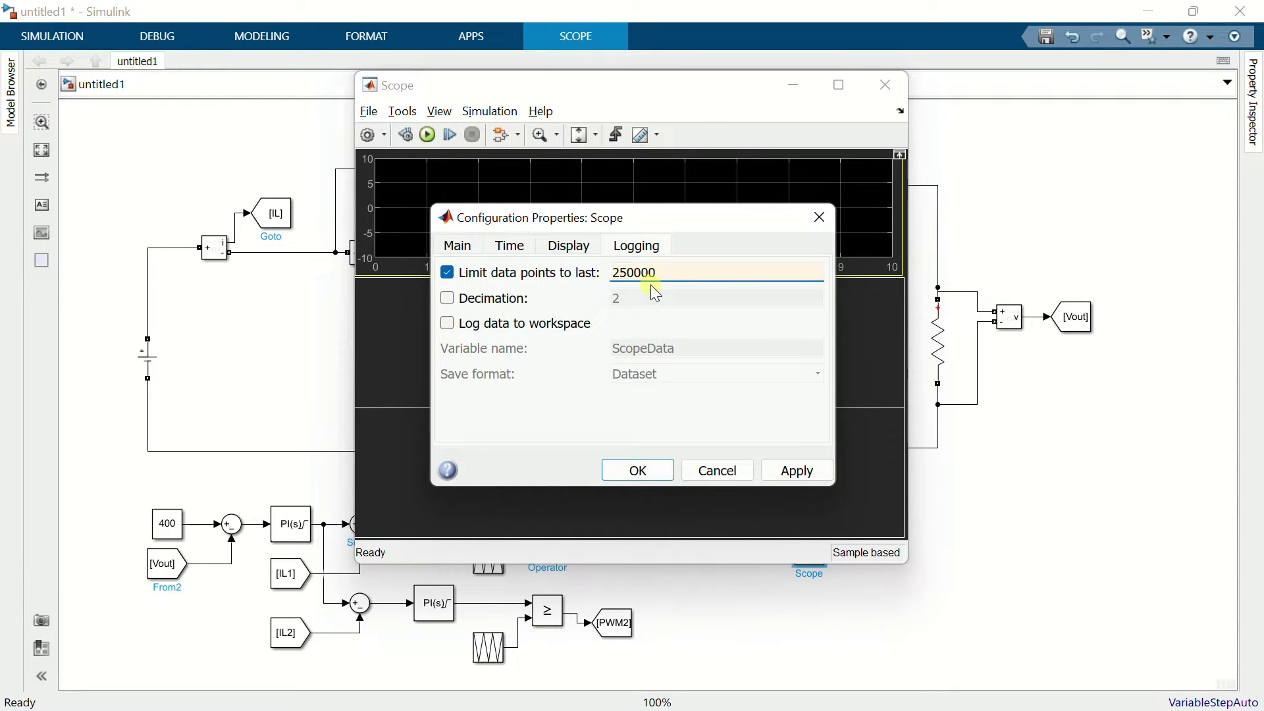
pyautogui.click(469, 238)
pyautogui.click(797, 469)
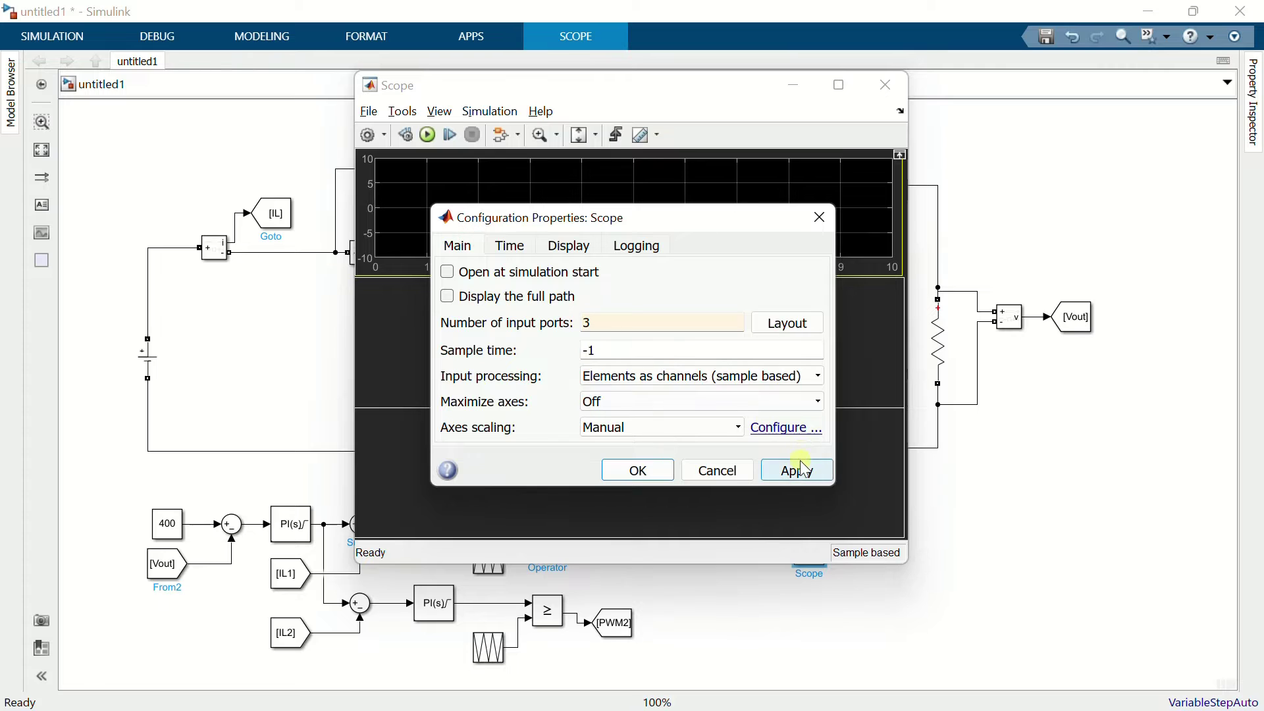
pyautogui.click(636, 470)
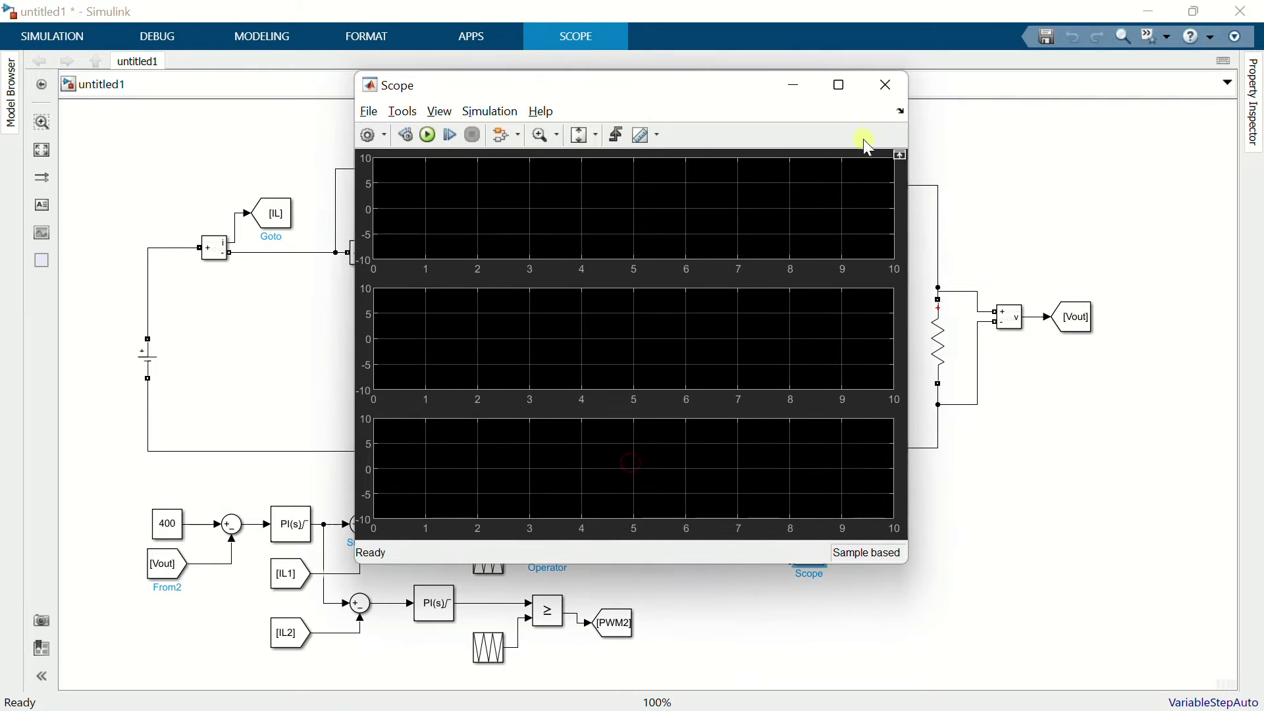
pyautogui.click(886, 84)
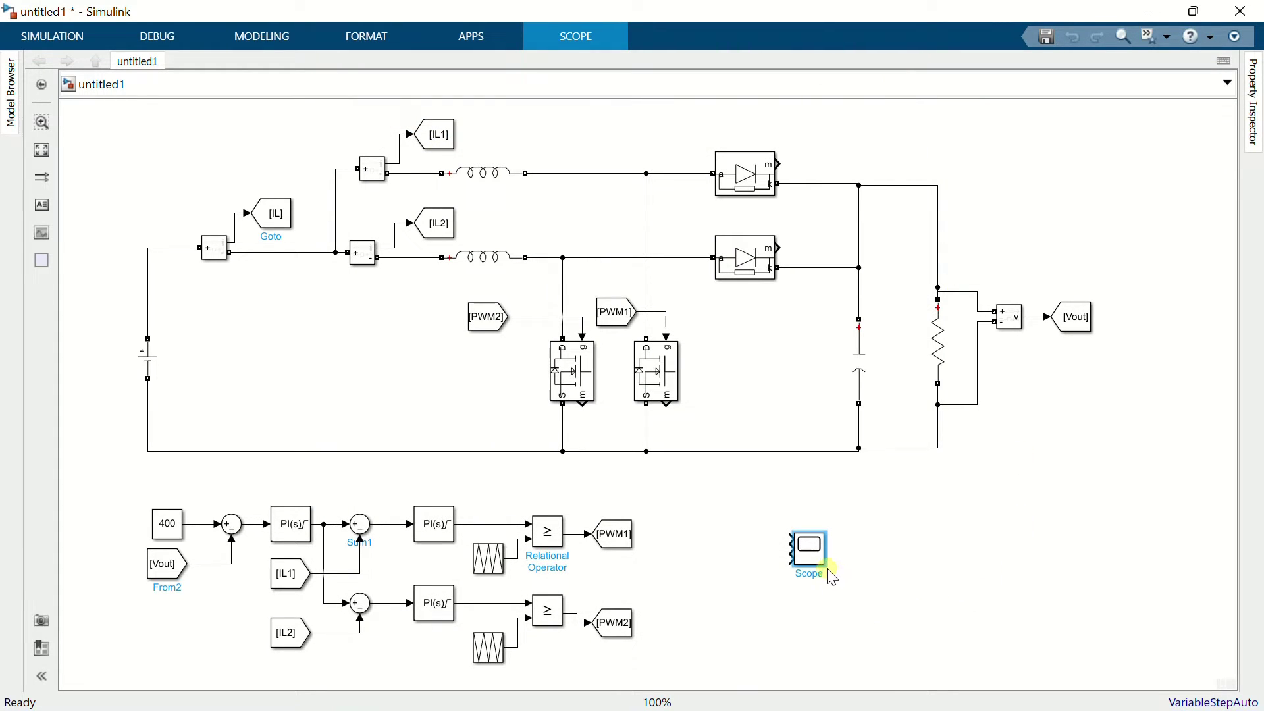
# - Enlarge the Scope block and feed its three inputs from From blocks tagged IL1, IL2 and IL
pyautogui.moveTo(822, 565); pyautogui.dragTo(803, 590)
pyautogui.click(448, 138)
pyautogui.moveTo(466, 136)
pyautogui.mouseDown()
pyautogui.moveTo(665, 411)
pyautogui.moveTo(710, 537)
pyautogui.moveTo(742, 555)
pyautogui.moveTo(752, 540)
pyautogui.mouseUp()
pyautogui.click(441, 227)
pyautogui.moveTo(459, 219); pyautogui.dragTo(752, 574)
pyautogui.moveTo(298, 211); pyautogui.dragTo(753, 610)
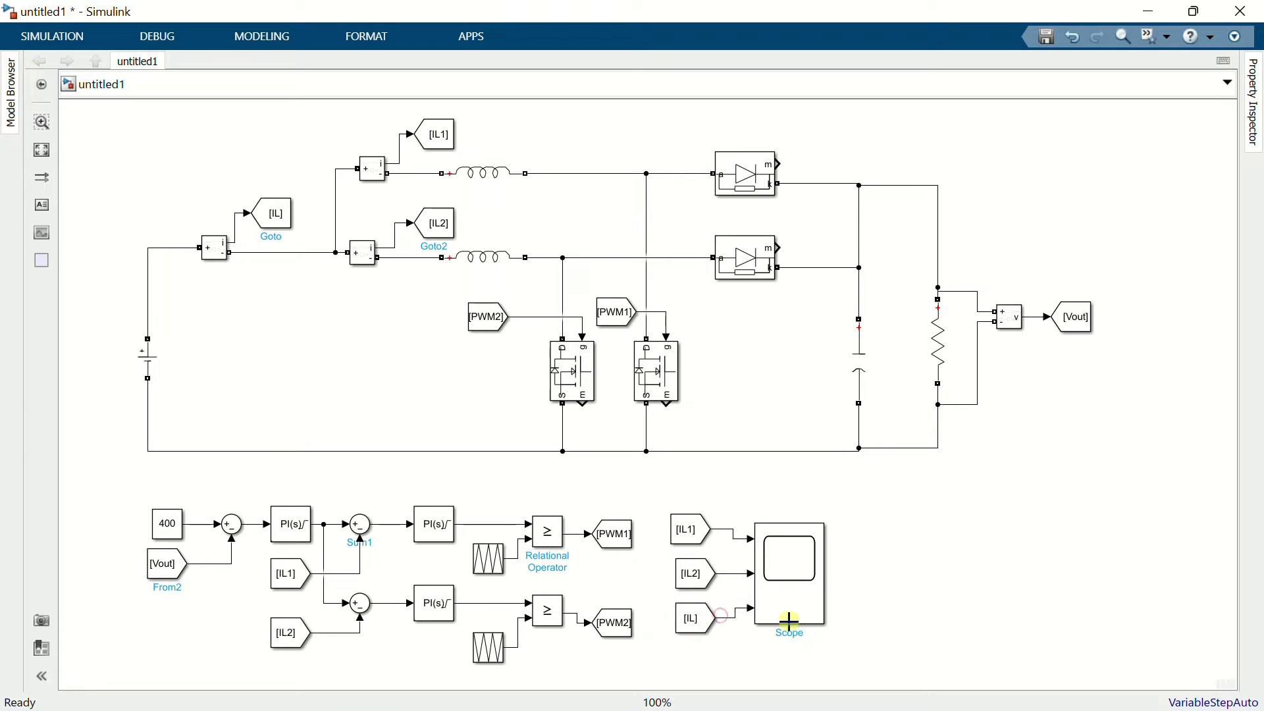
# - Add a second Scope beside the first and connect a From block tagged Vout to its input
pyautogui.doubleClick(924, 570)
pyautogui.write('sco')
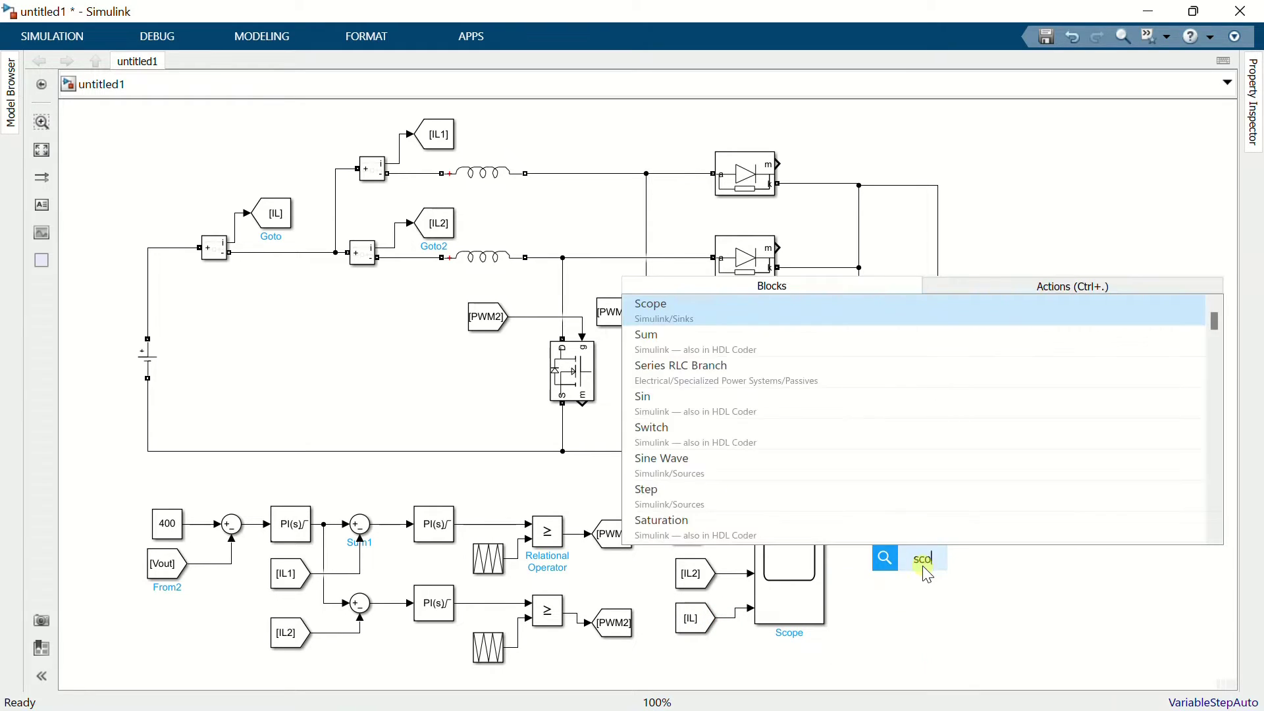
pyautogui.click(834, 321)
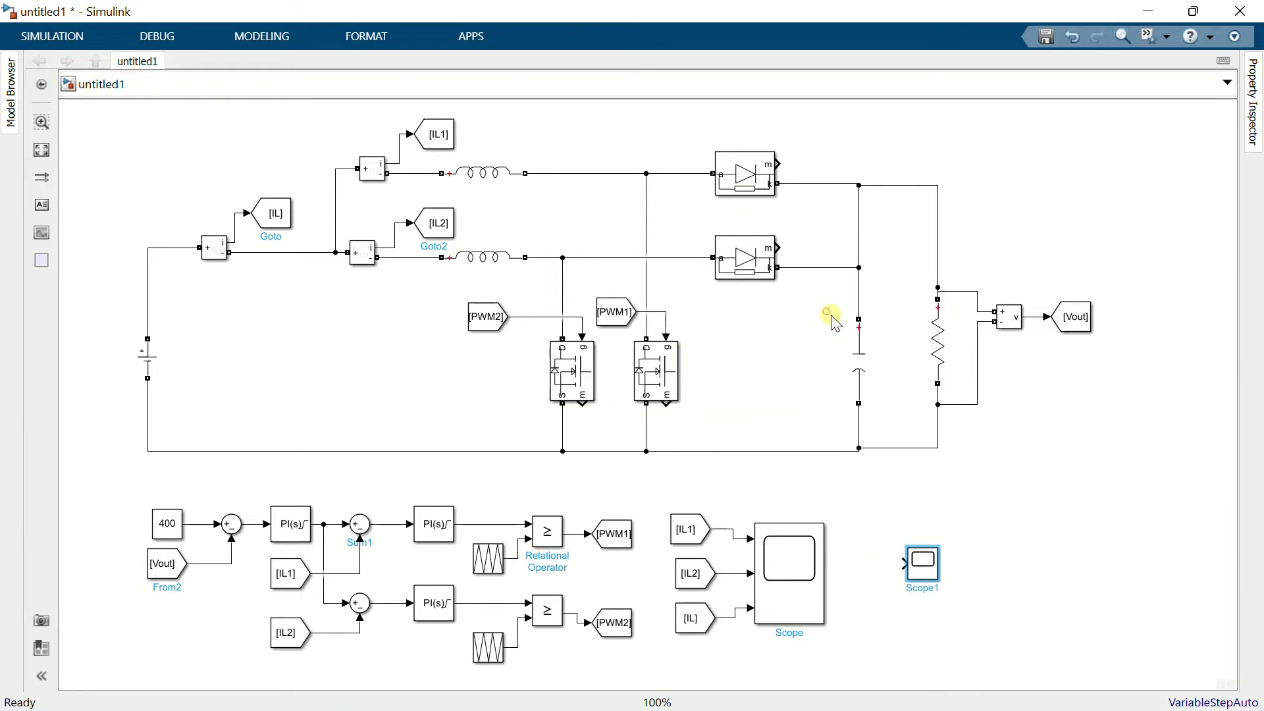
pyautogui.click(1087, 319)
pyautogui.moveTo(1096, 314); pyautogui.dragTo(913, 568)
pyautogui.click(928, 570)
# - Add a powergui block to the right of the Vout Scope
pyautogui.doubleClick(1021, 566)
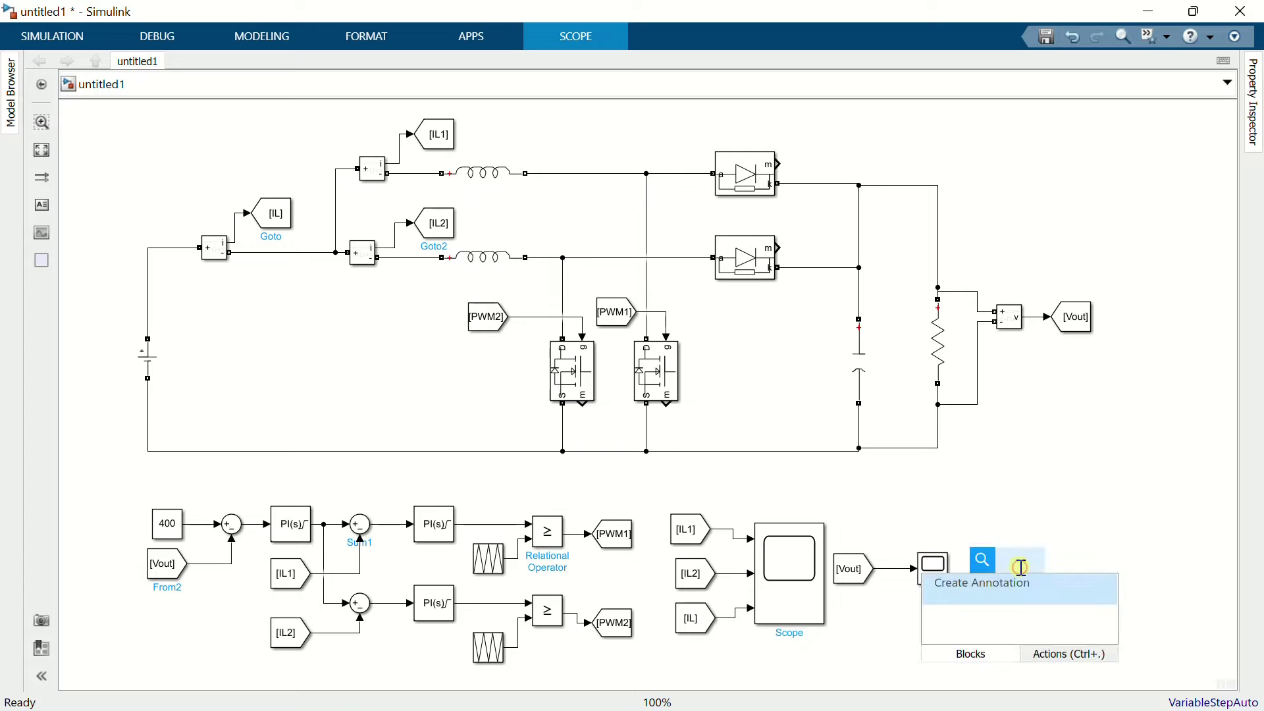
pyautogui.write('power')
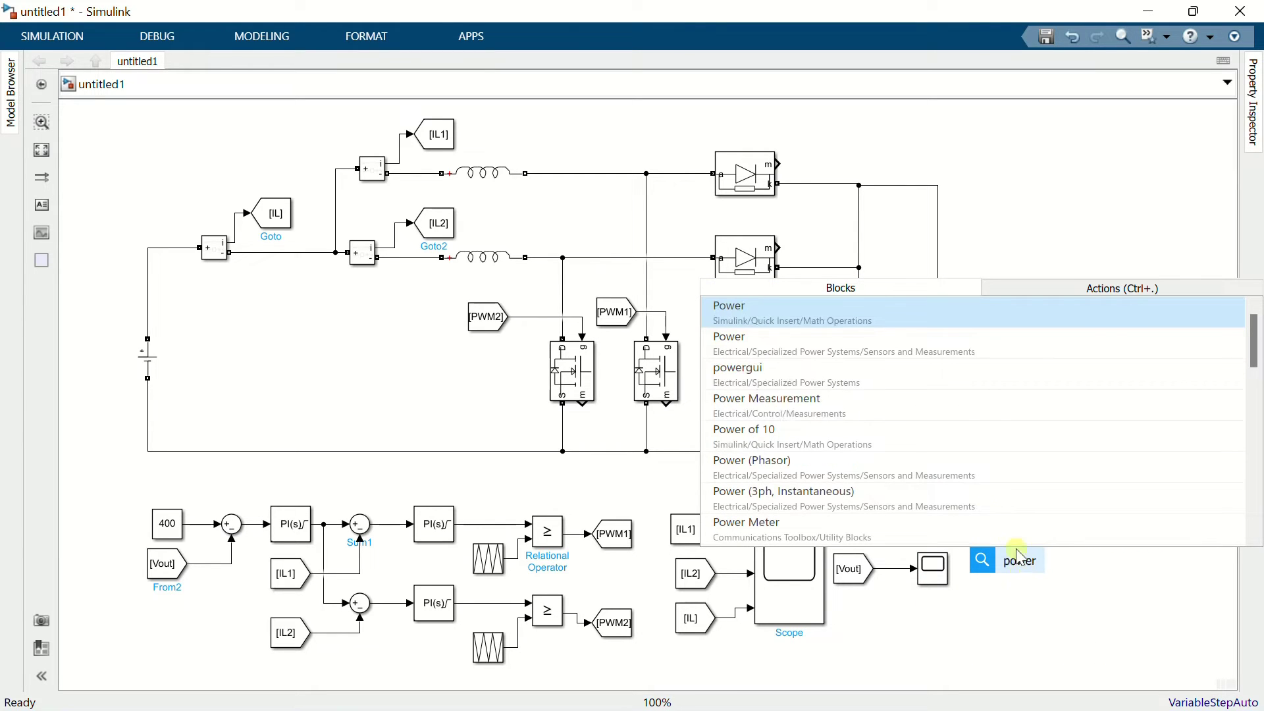
pyautogui.click(800, 375)
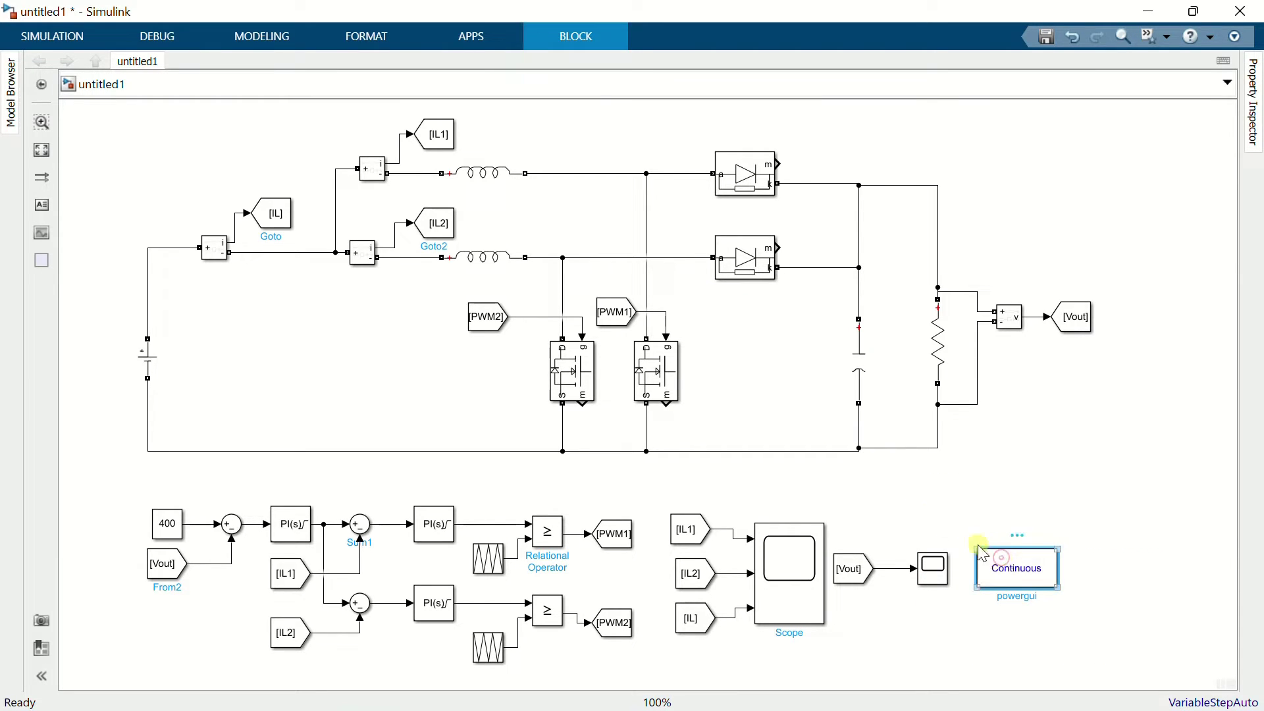
# - Set the powergui simulation type to Discrete with a sample time of 1e-6 s and confirm
pyautogui.doubleClick(997, 559)
pyautogui.click(734, 312)
pyautogui.click(728, 324)
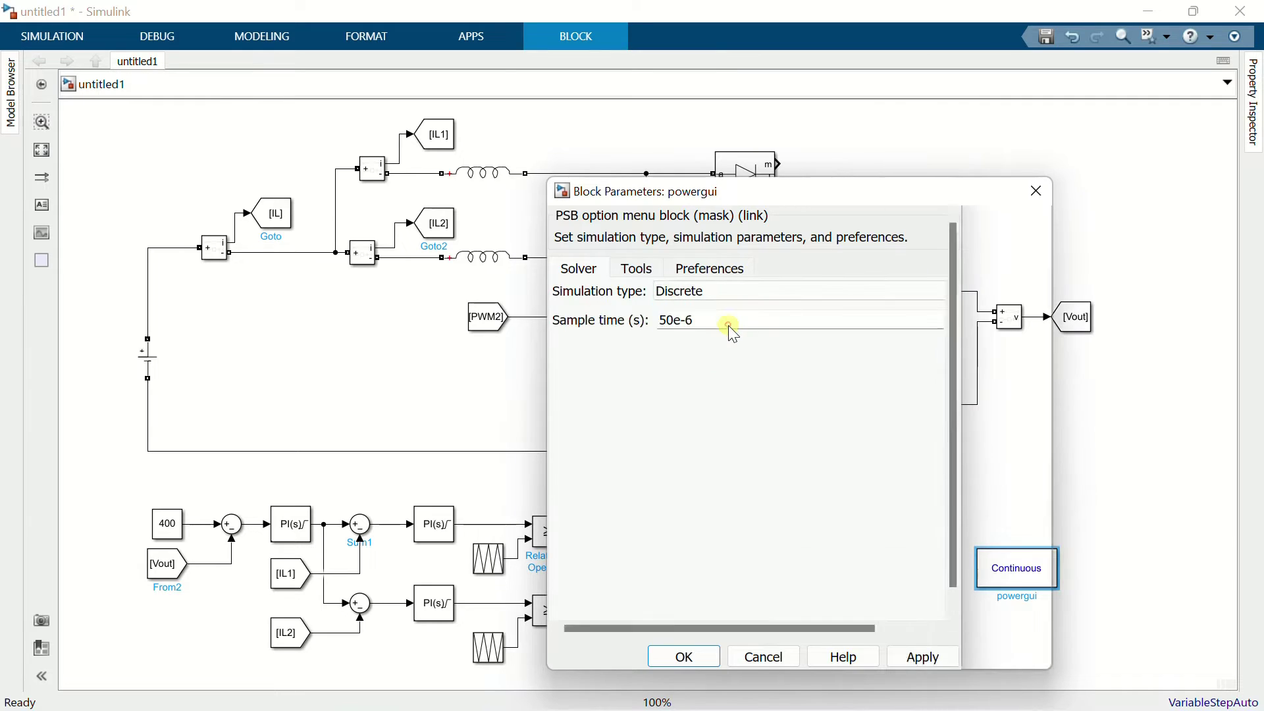
pyautogui.doubleClick(702, 320)
pyautogui.moveTo(674, 320); pyautogui.dragTo(647, 320)
pyautogui.write('1')
pyautogui.click(990, 657)
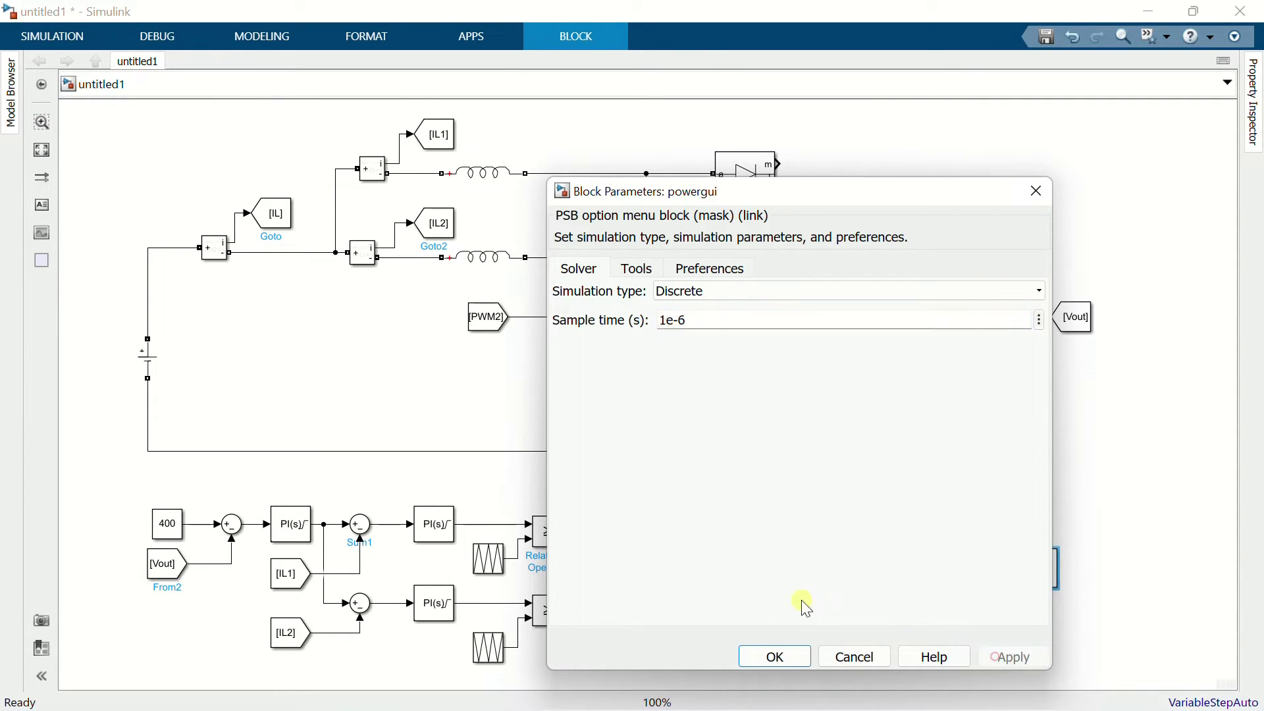
pyautogui.click(775, 656)
# - In the model's configuration parameters, set the solver type to Fixed-step and the solver to ode8 (Dormand-Prince)
pyautogui.click(79, 38)
pyautogui.click(257, 41)
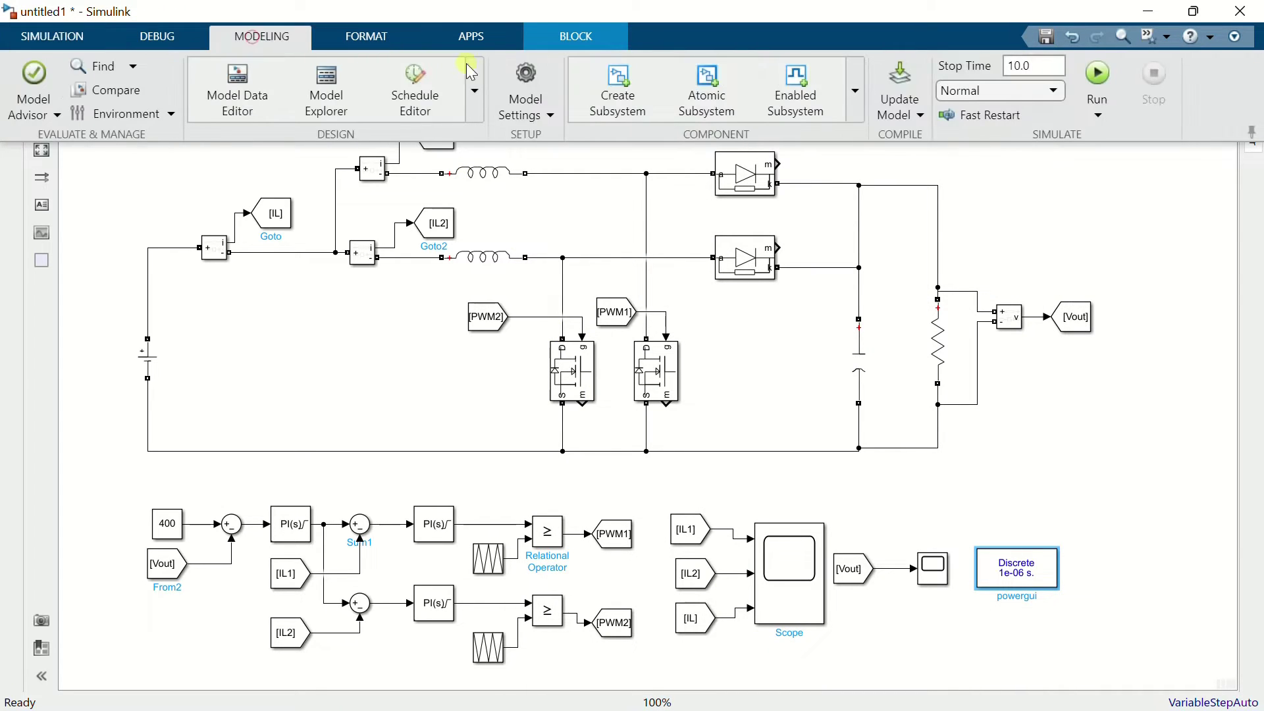
pyautogui.click(526, 78)
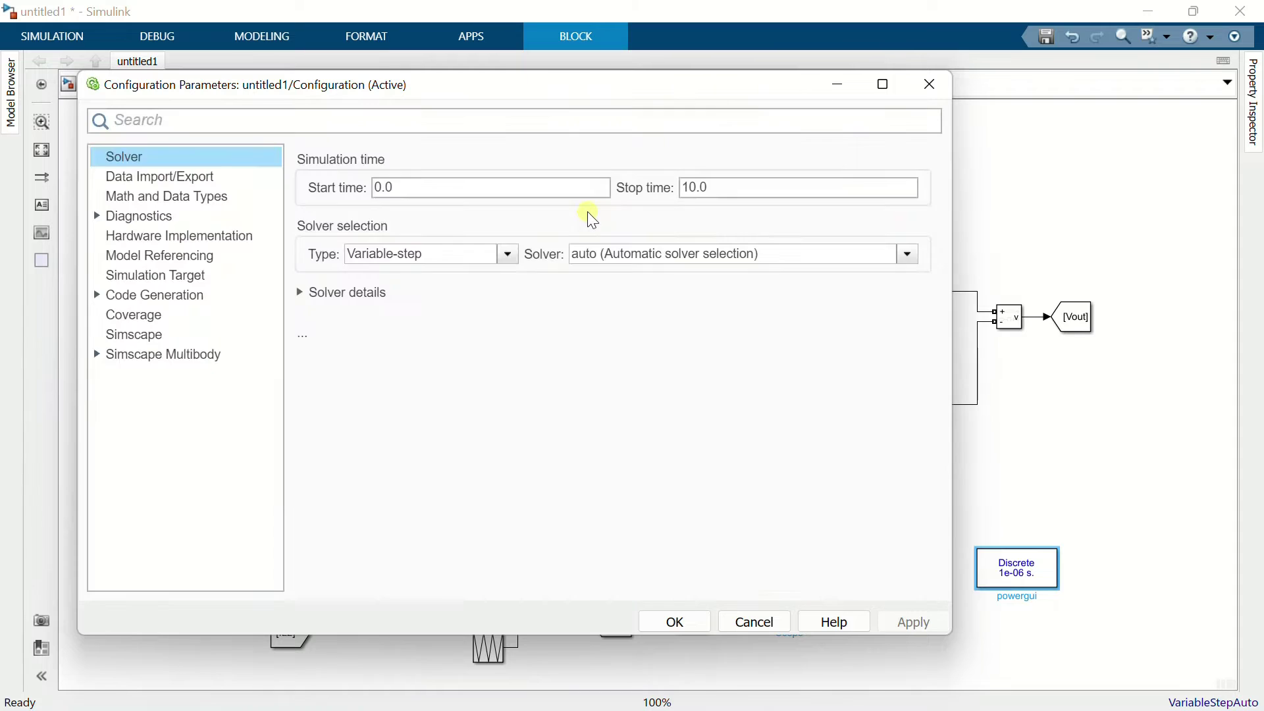
pyautogui.click(508, 253)
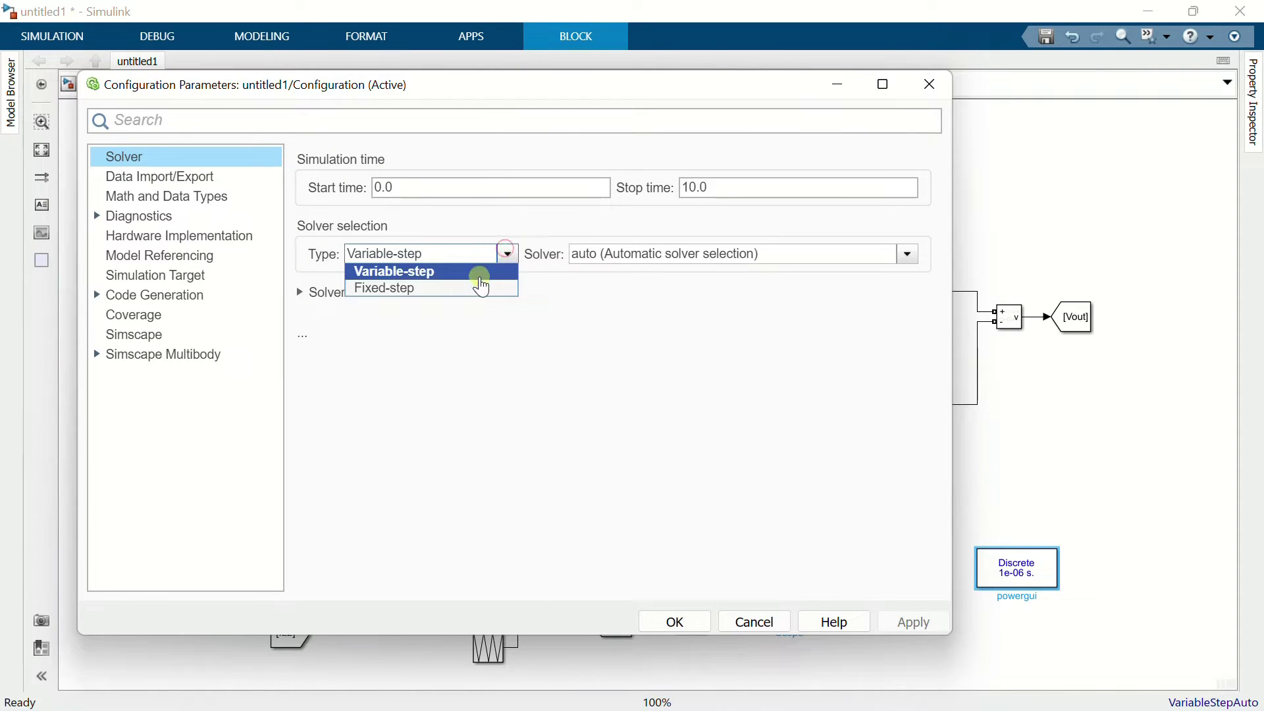
pyautogui.click(481, 289)
pyautogui.click(634, 256)
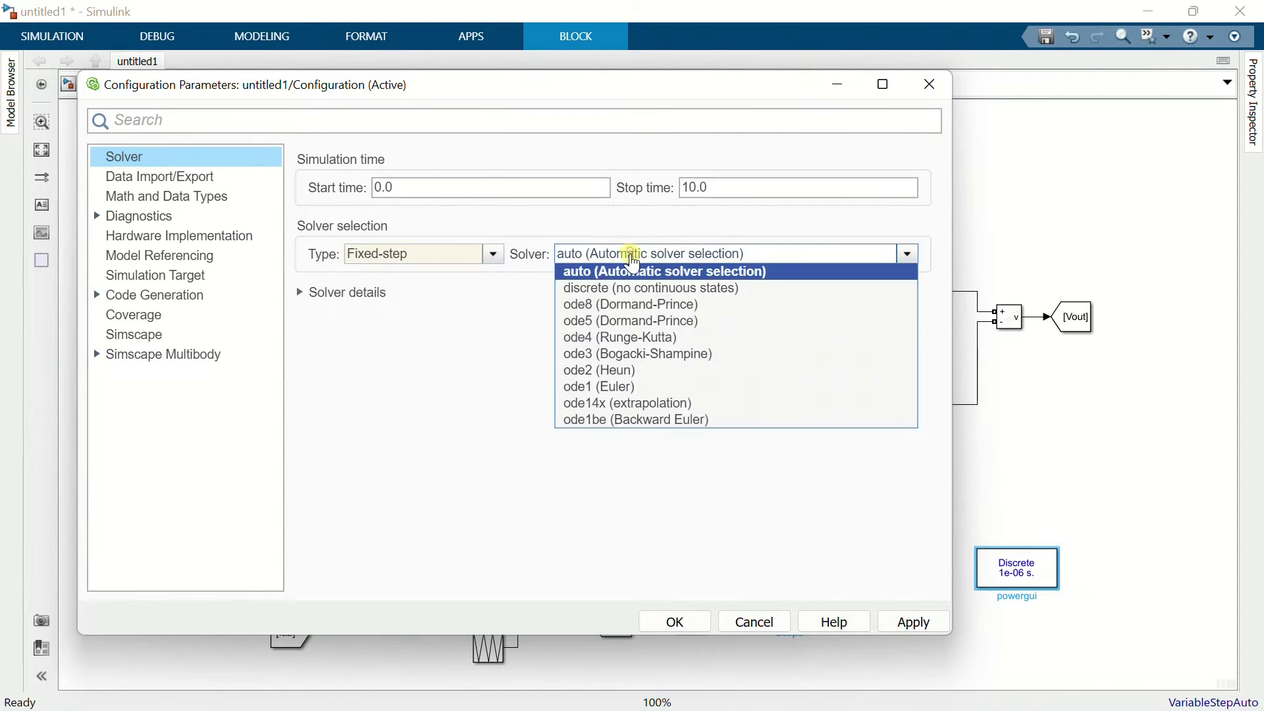
pyautogui.click(621, 289)
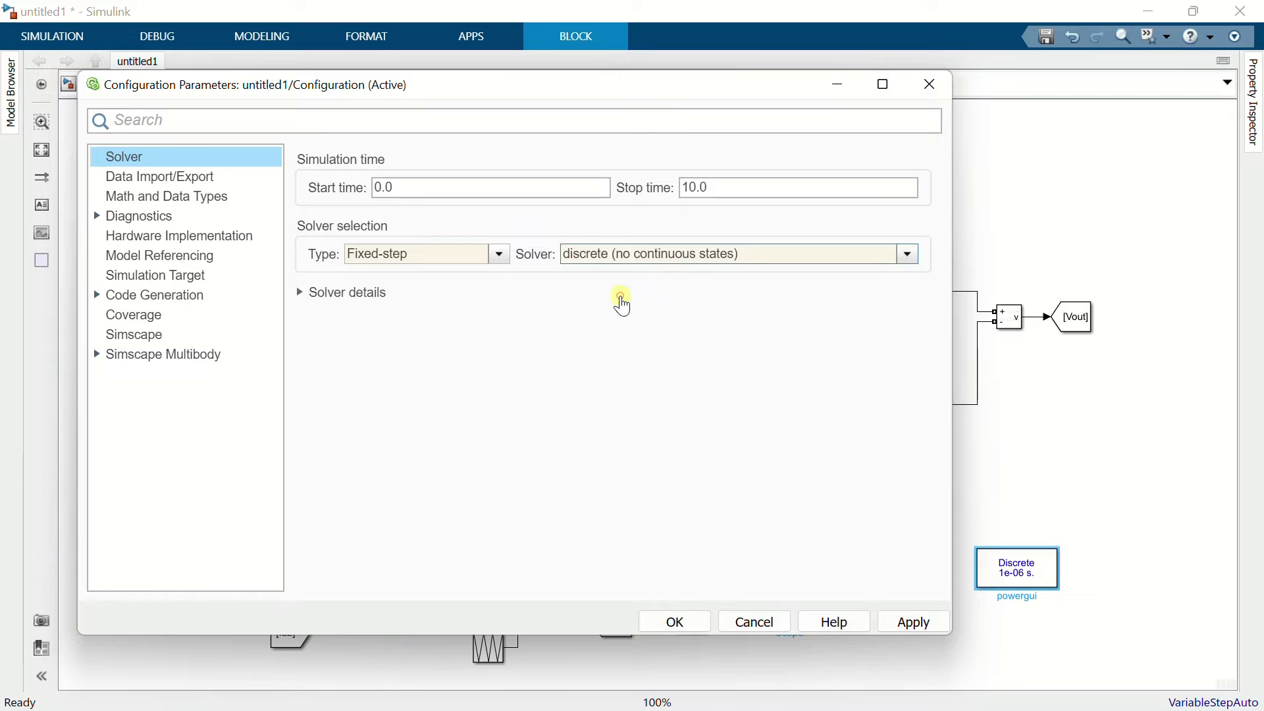
pyautogui.click(595, 256)
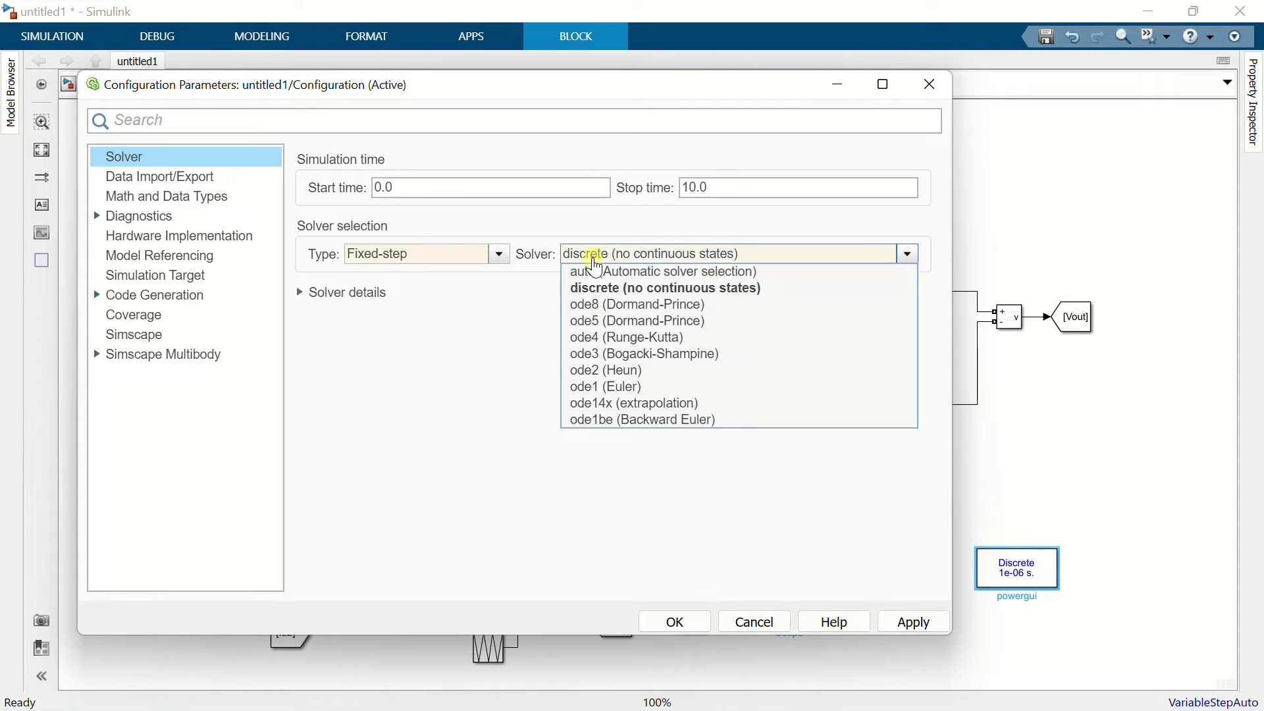
pyautogui.click(596, 305)
# - Set the solver's fixed-step size to 1e-6 and apply the configuration
pyautogui.click(346, 295)
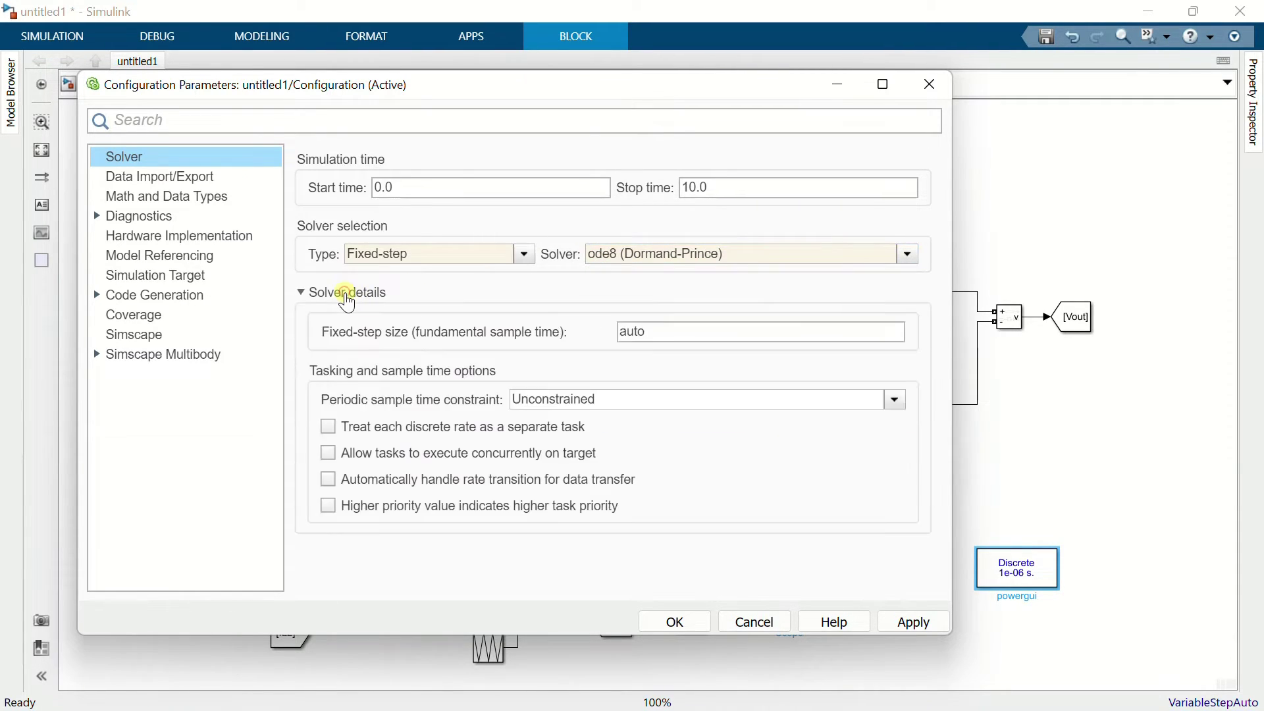
pyautogui.doubleClick(673, 329)
pyautogui.write('1e-6')
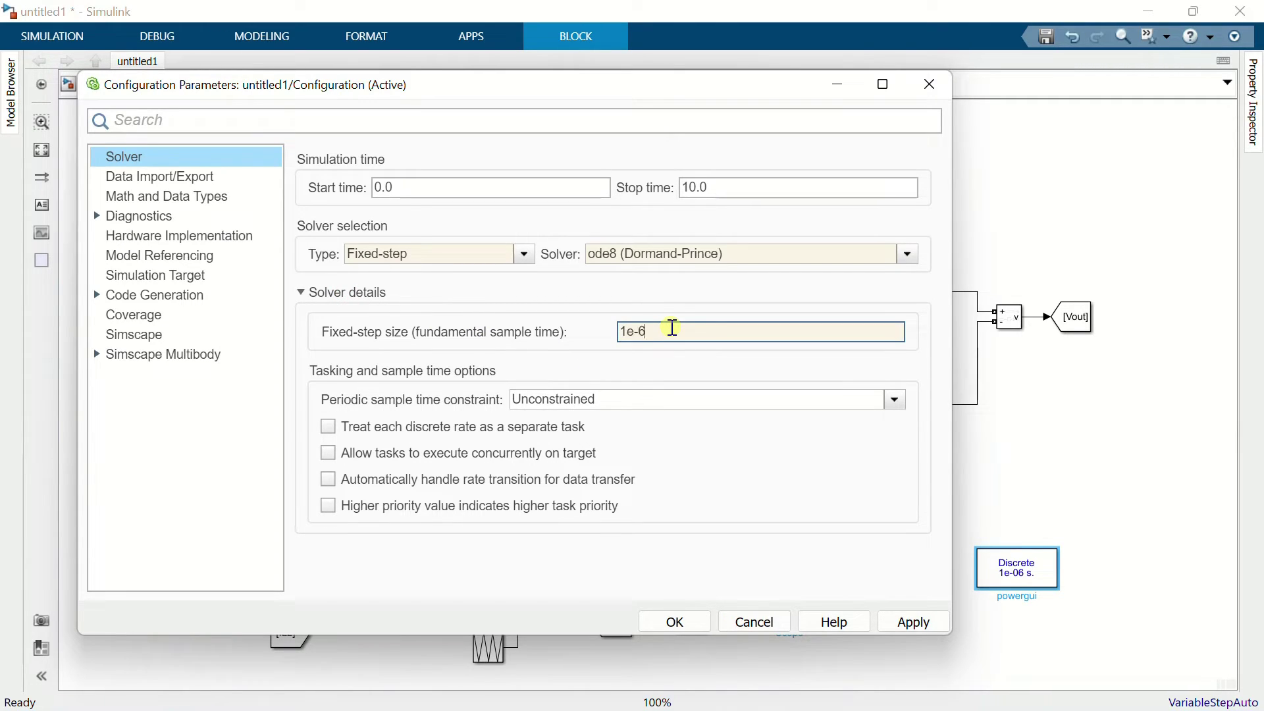
pyautogui.click(901, 620)
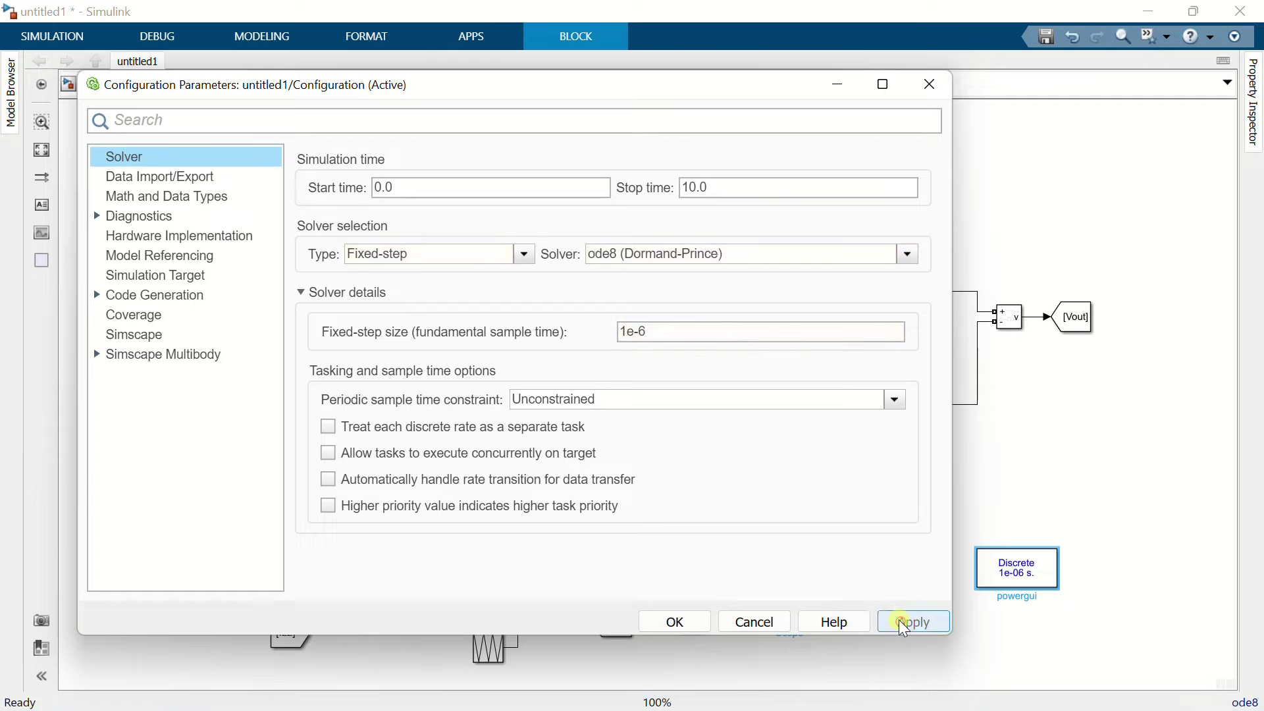
# - Close the solver configuration, set the simulation stop time to 1 s and run the model
pyautogui.click(688, 615)
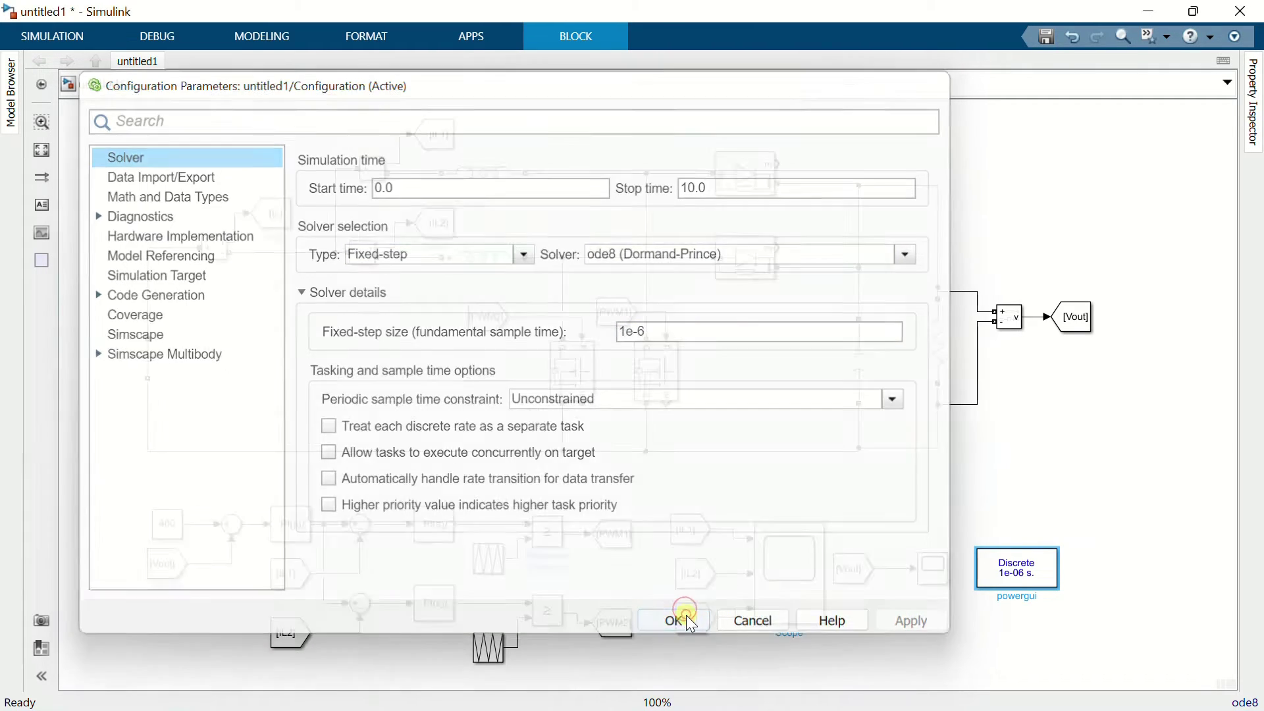
pyautogui.click(903, 636)
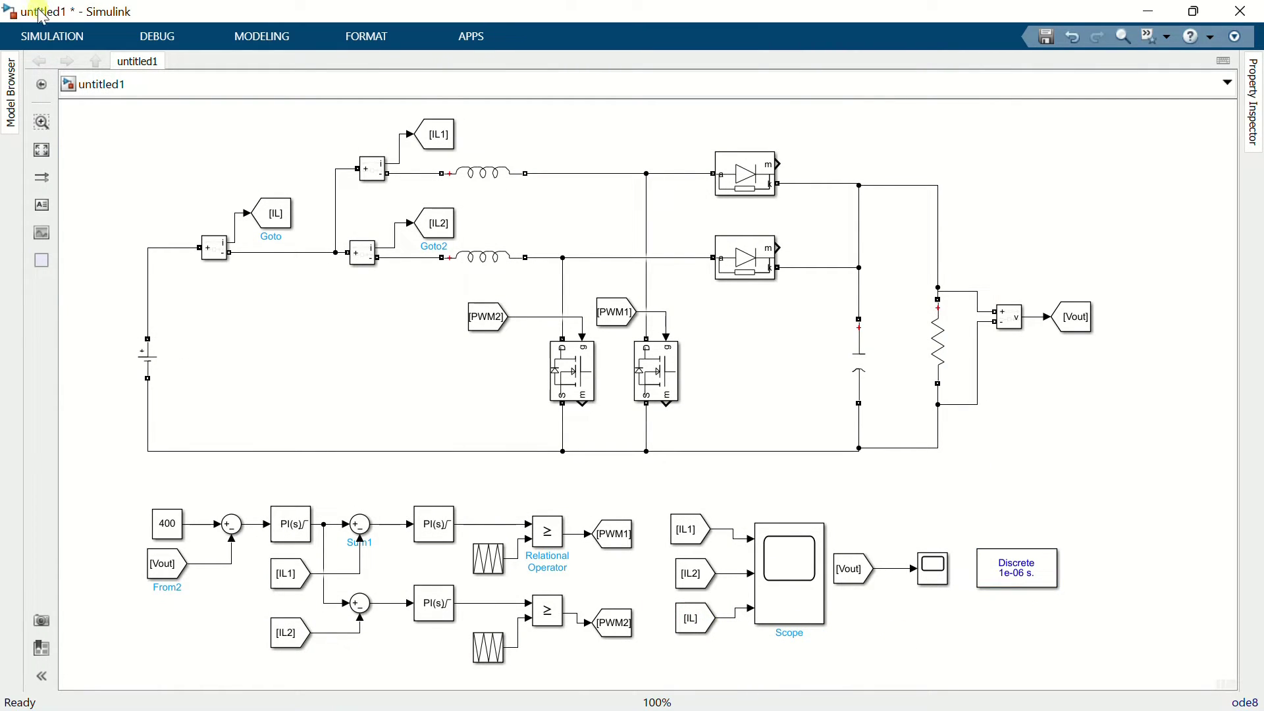
pyautogui.click(52, 37)
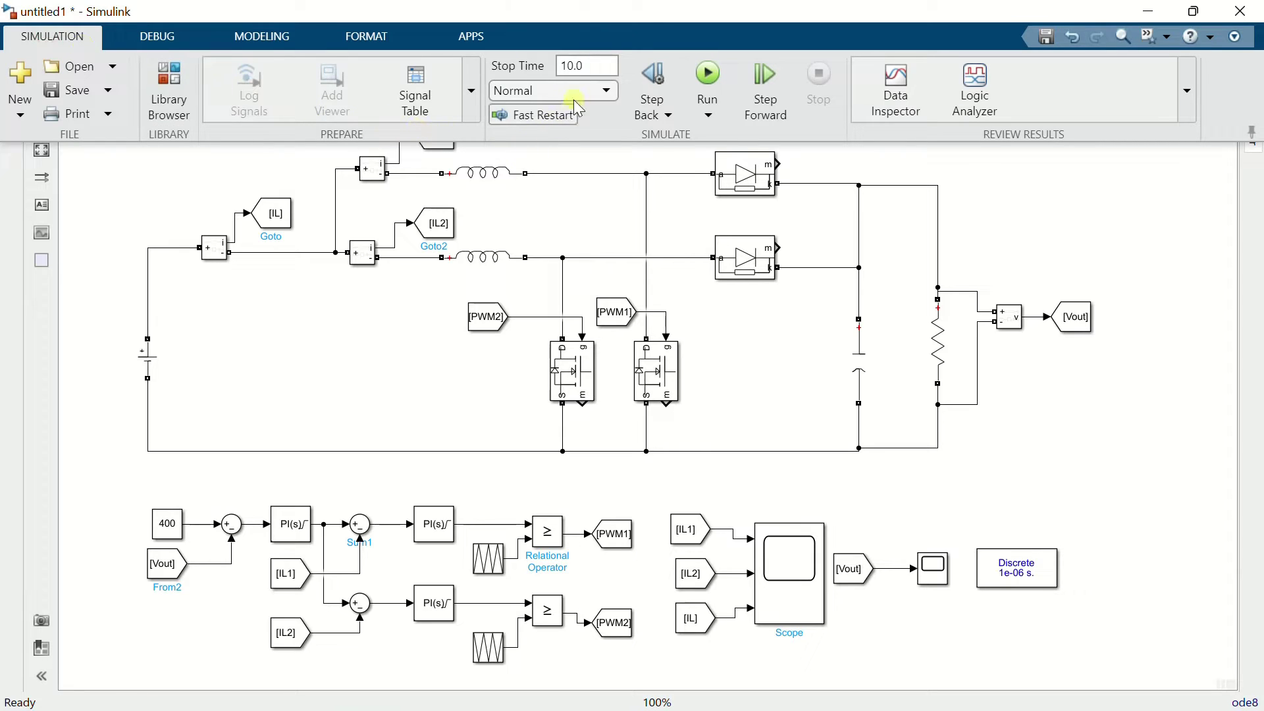
pyautogui.click(710, 73)
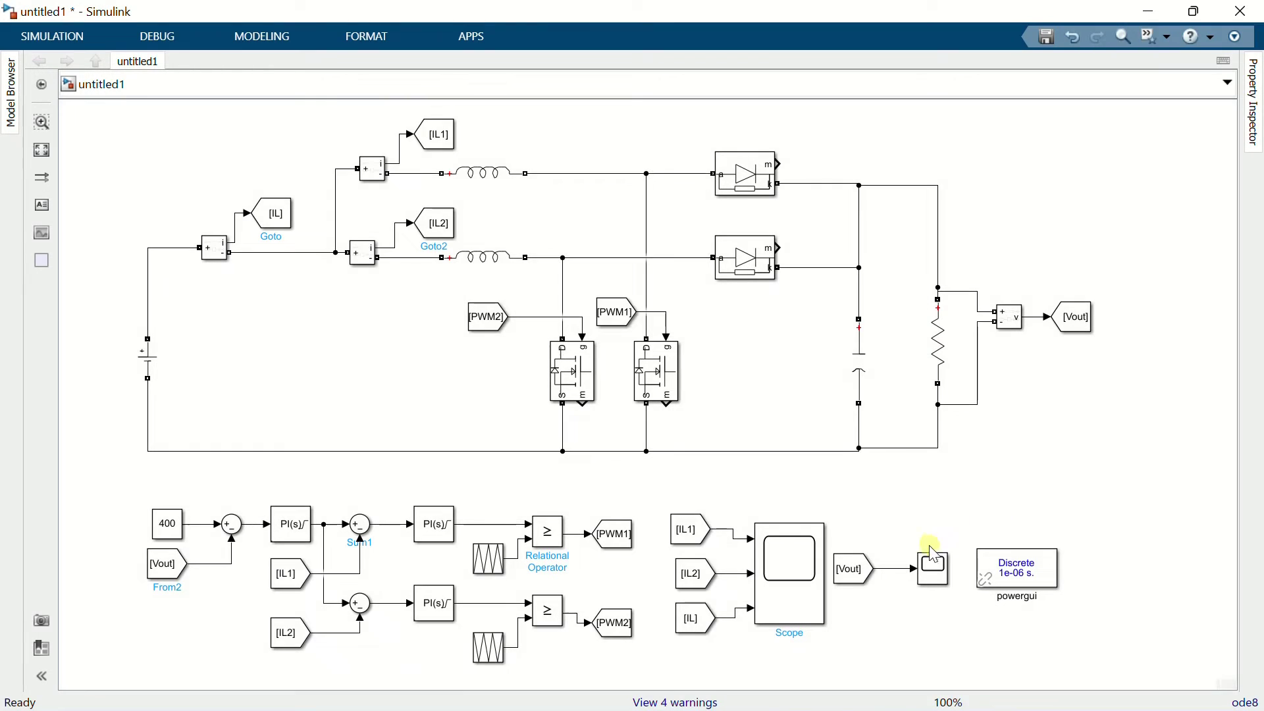
# - Examine the output voltage waveform in an enlarged Vout scope, and close the scope
pyautogui.doubleClick(933, 558)
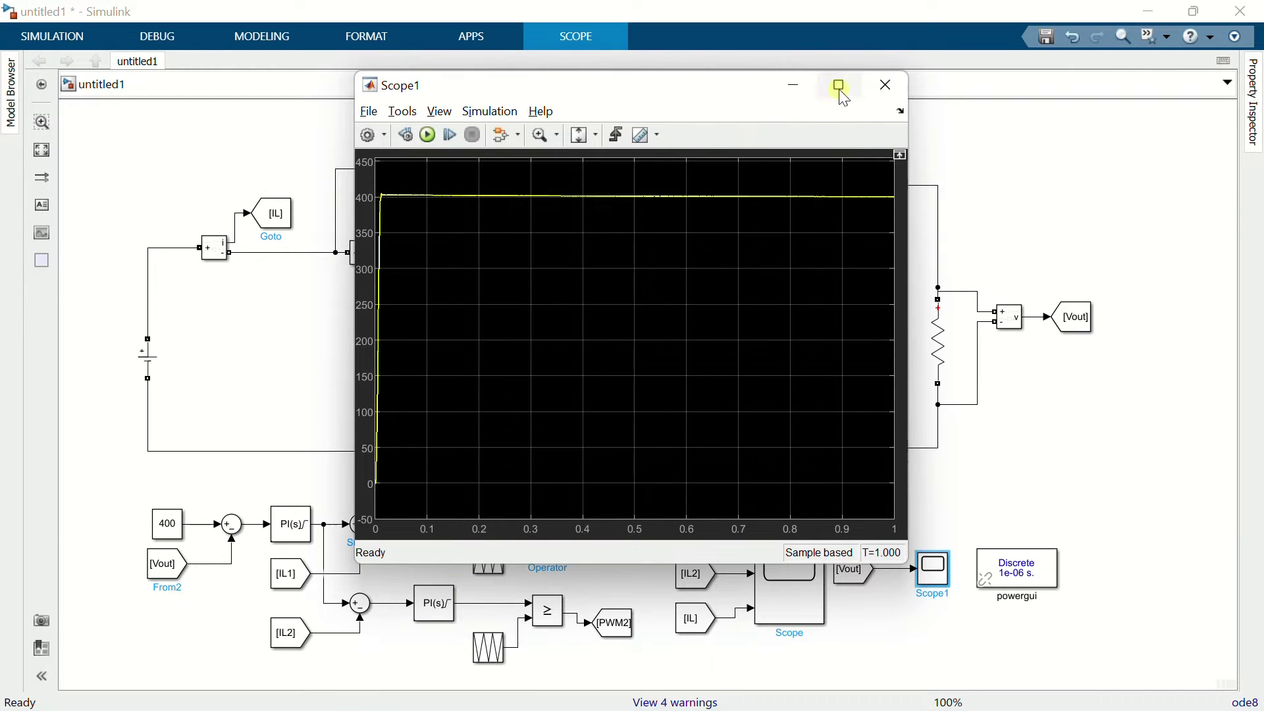
pyautogui.click(840, 86)
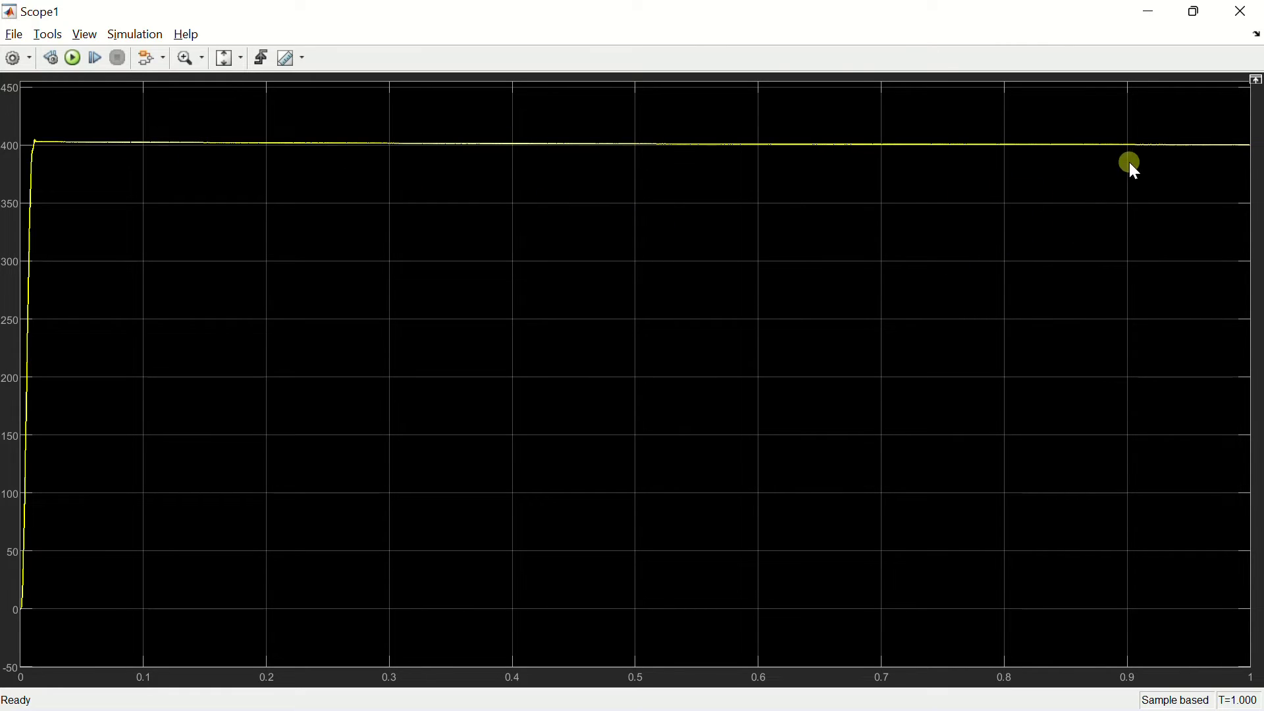
pyautogui.click(1243, 11)
# - Open the three-input current scope, fit both axes to the data and magnify the time axis to 0.9985–1 s
pyautogui.doubleClick(780, 559)
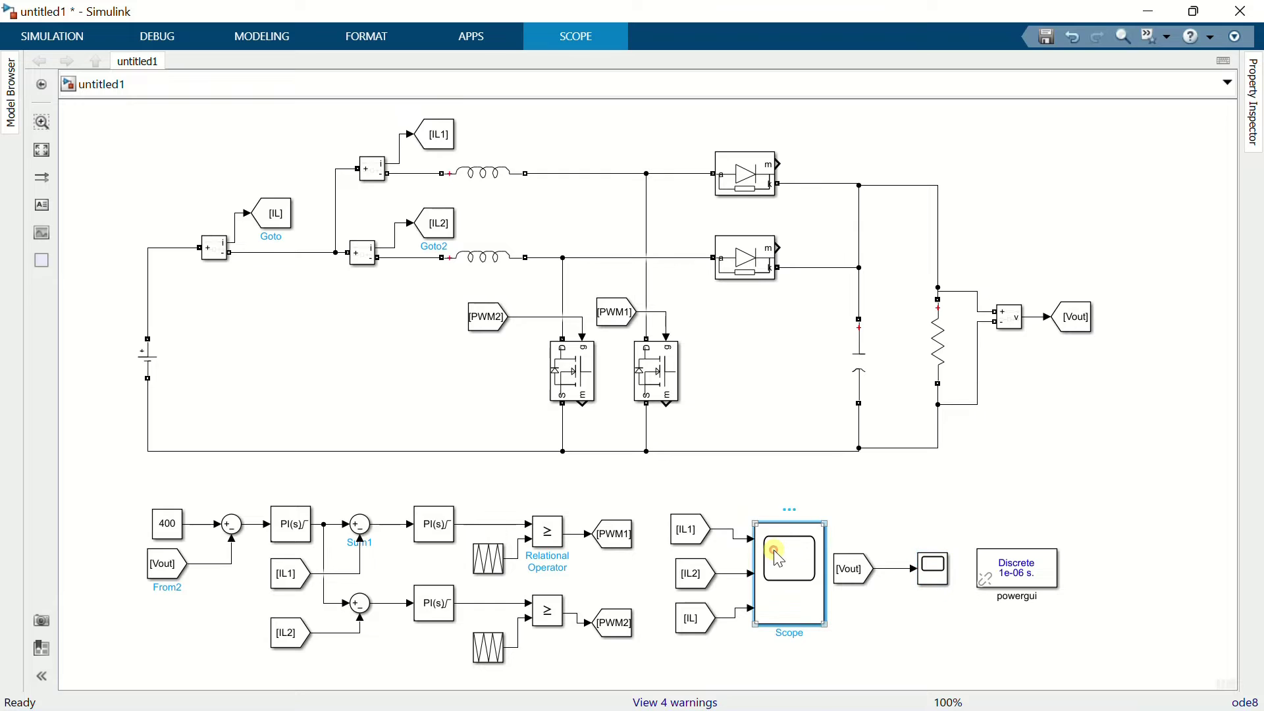
pyautogui.click(840, 86)
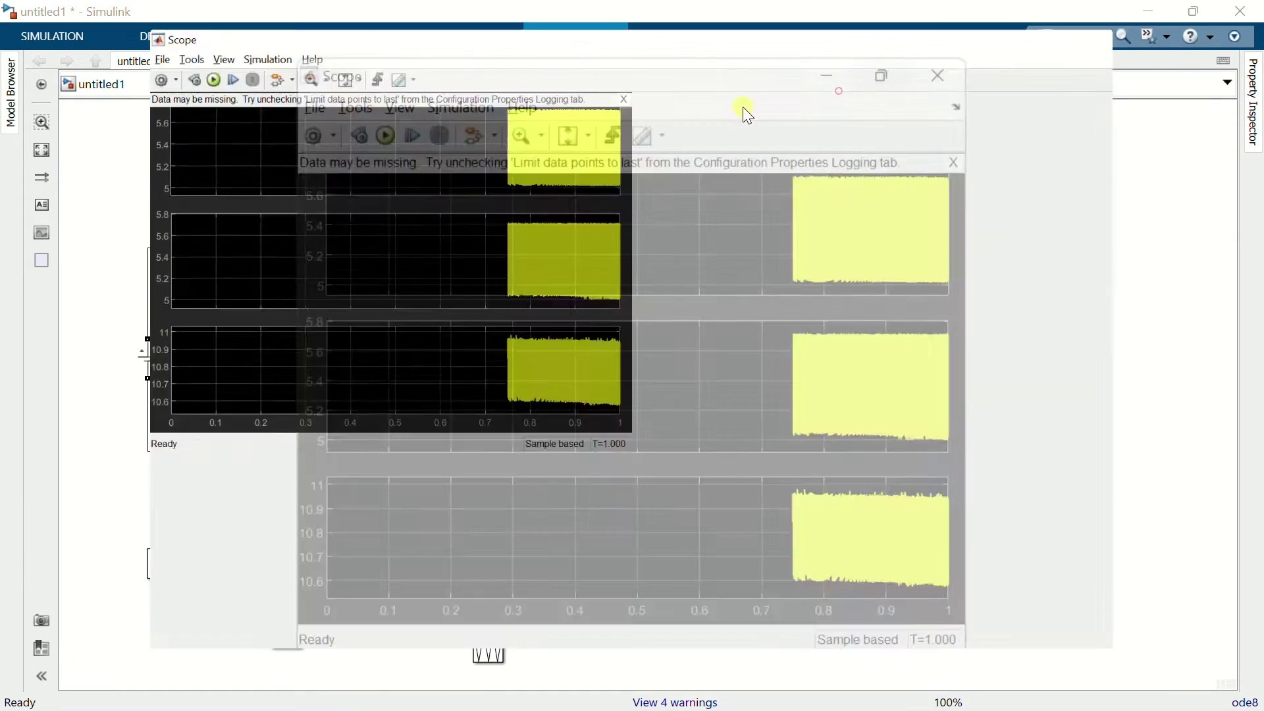
pyautogui.click(240, 58)
pyautogui.click(232, 100)
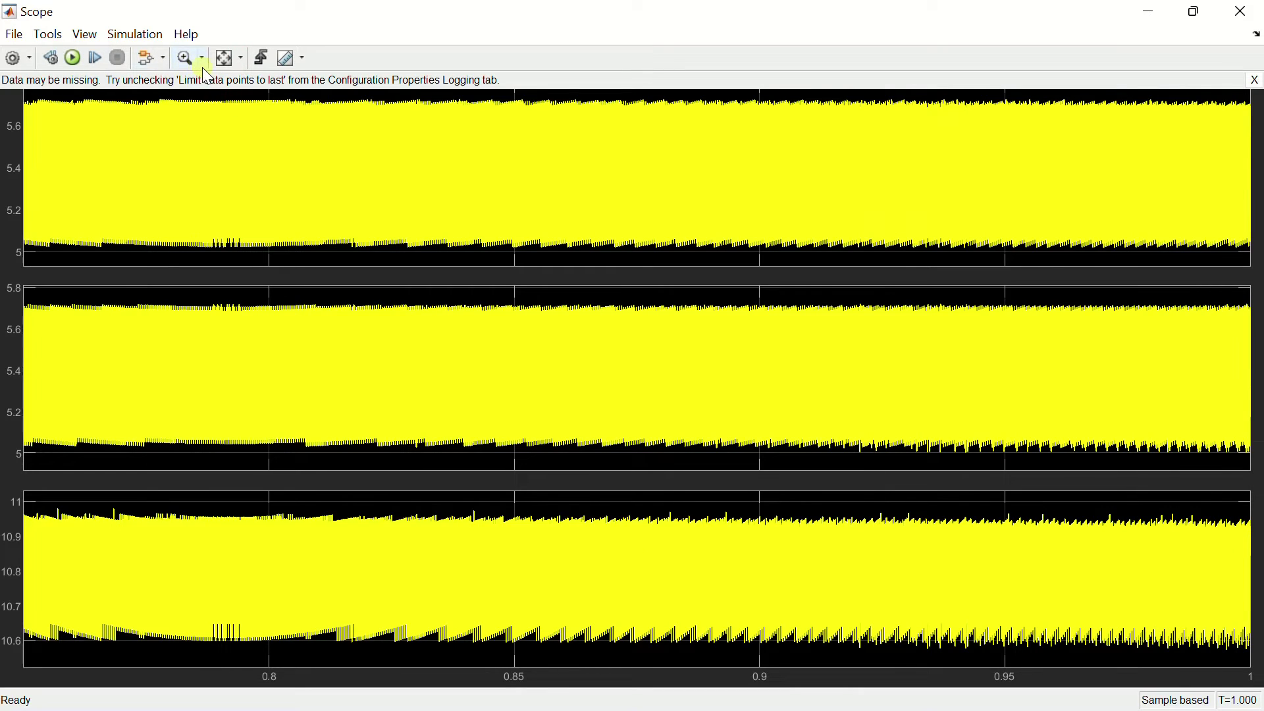
pyautogui.click(203, 58)
pyautogui.click(190, 79)
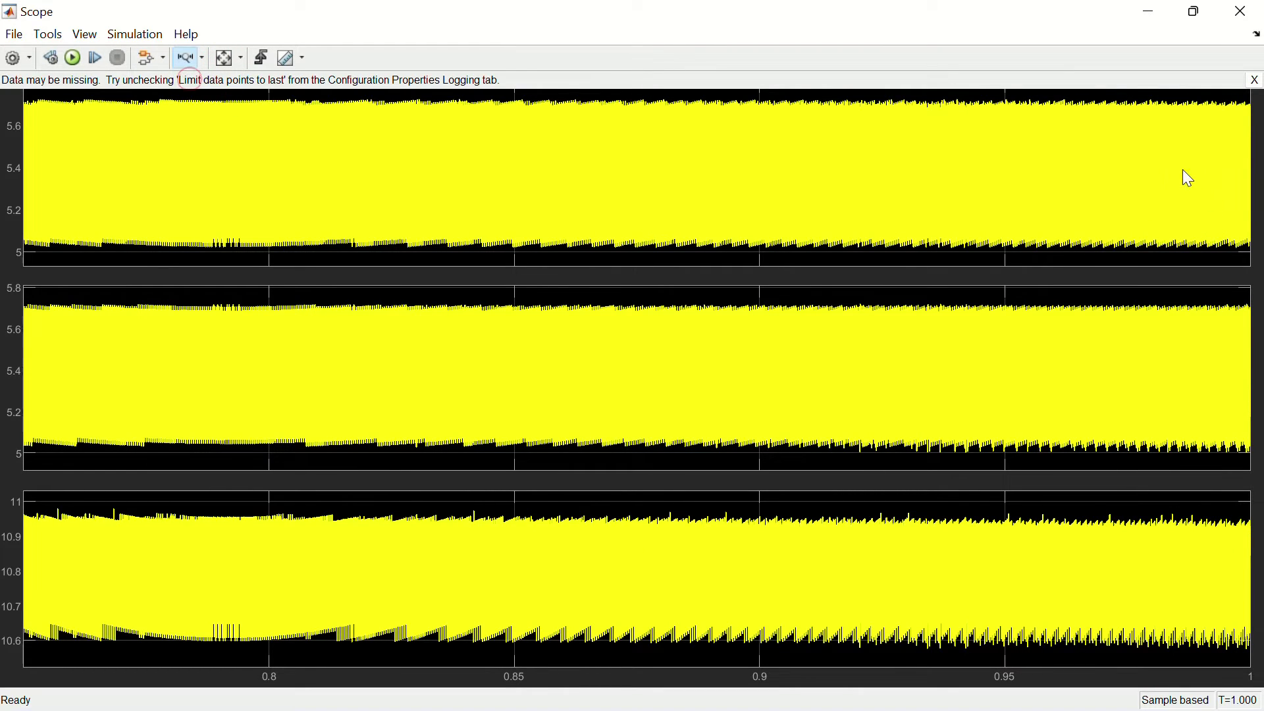
pyautogui.moveTo(1191, 127); pyautogui.dragTo(1254, 135)
pyautogui.moveTo(1092, 128); pyautogui.dragTo(1249, 140)
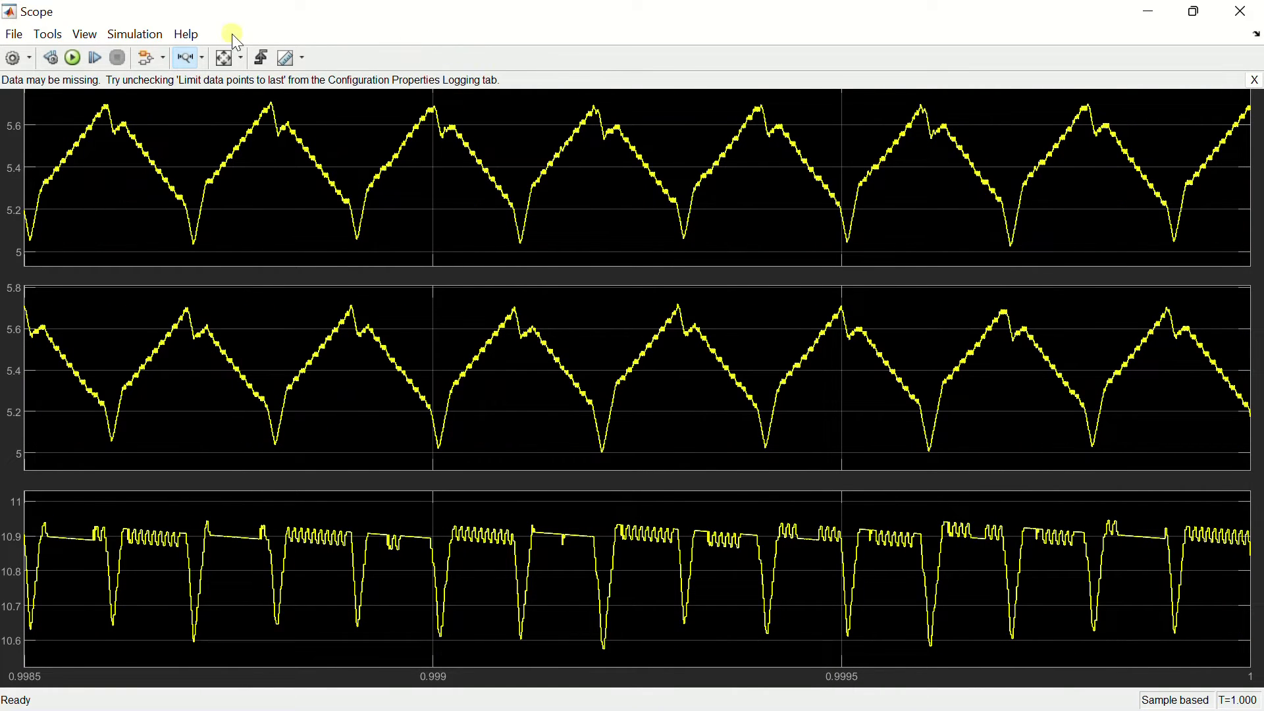
# - Turn on Signal Statistics in the current scope and examine the ripple and mean of Current Measurement2
pyautogui.click(53, 38)
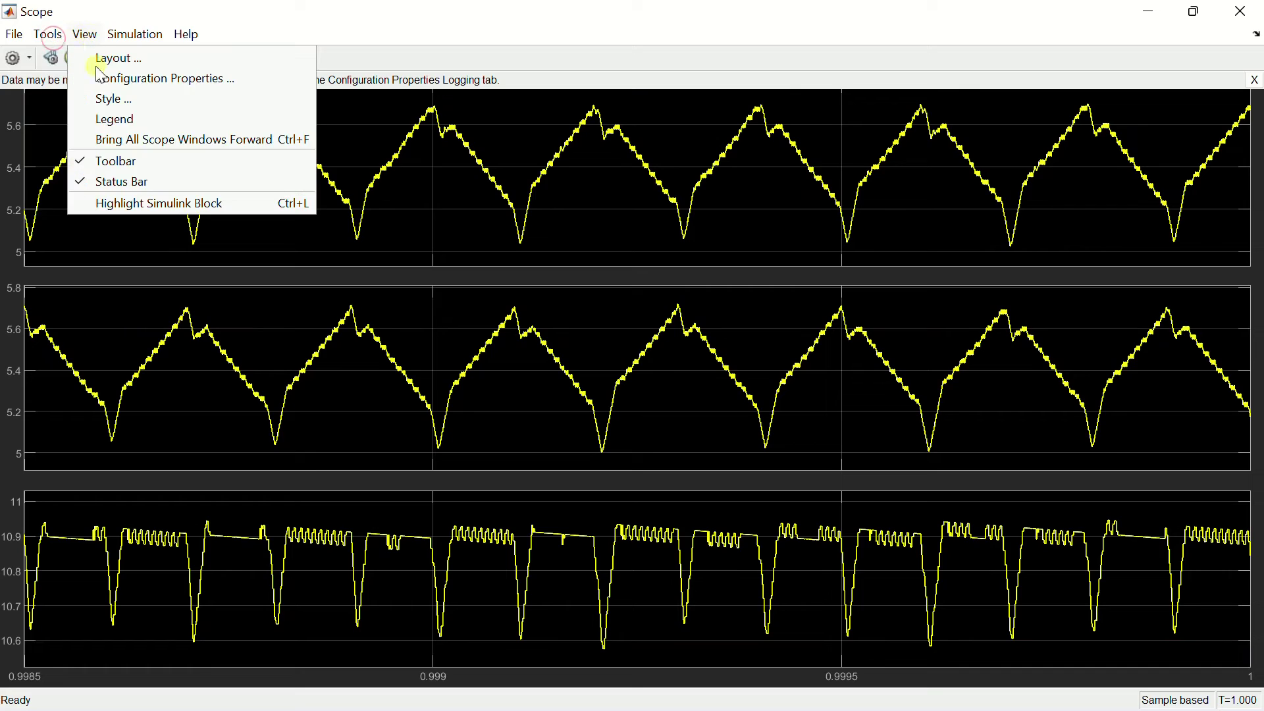
pyautogui.moveTo(118, 208)
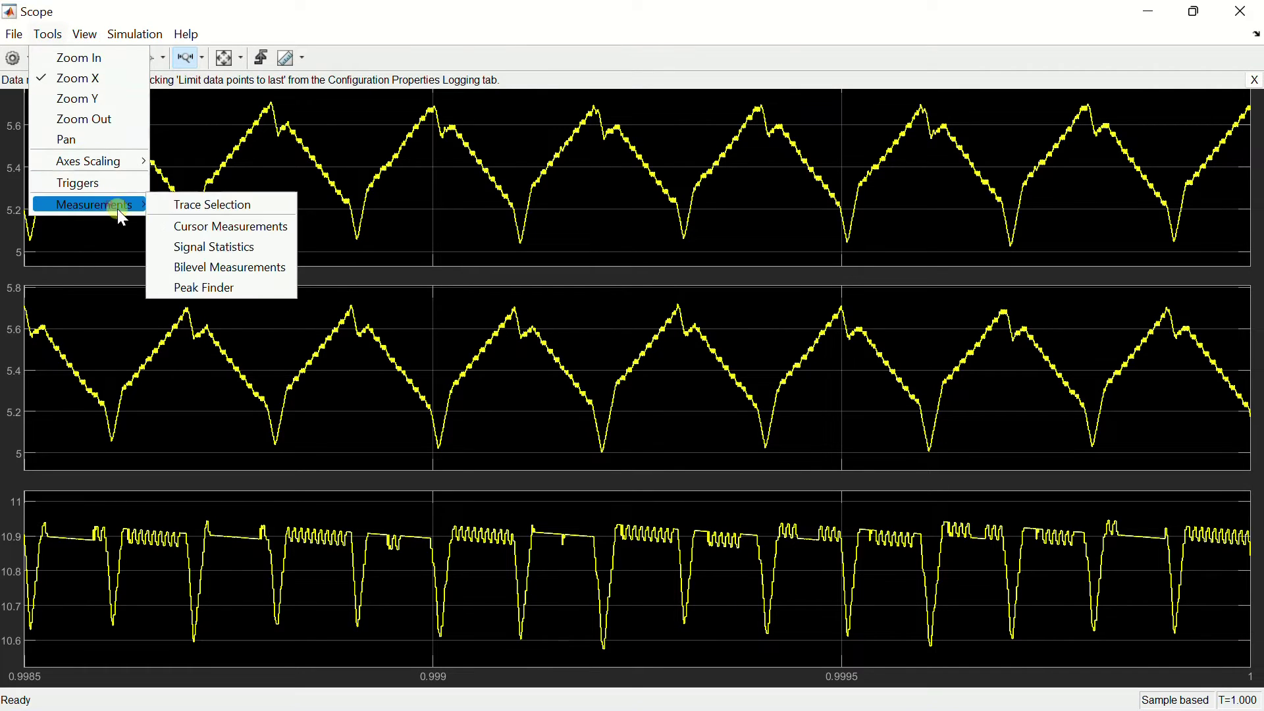
pyautogui.click(184, 244)
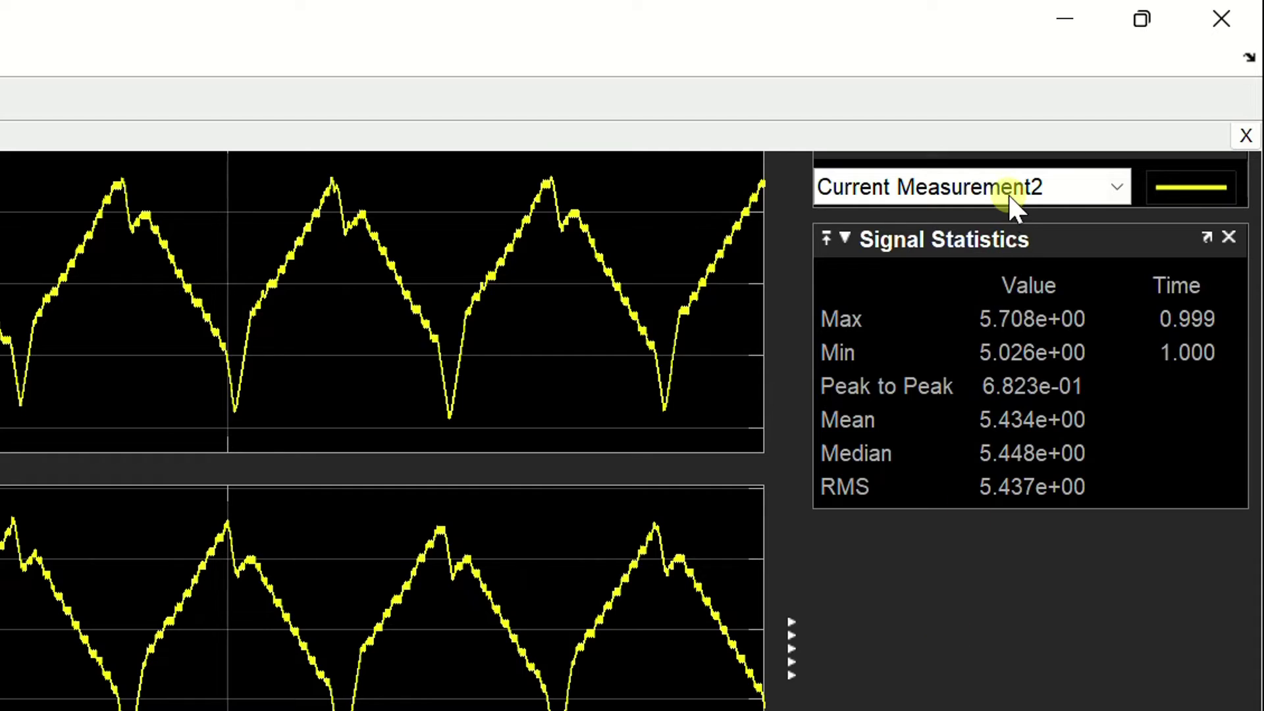
pyautogui.click(1012, 200)
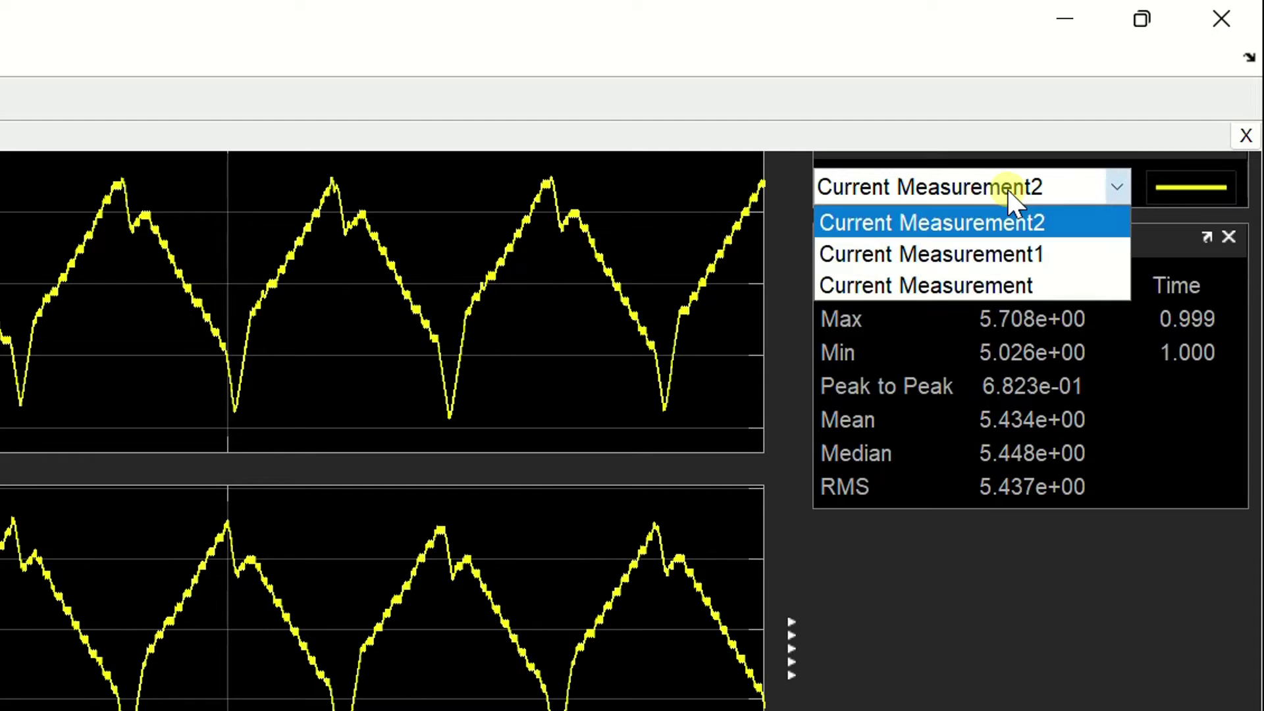
pyautogui.click(1024, 223)
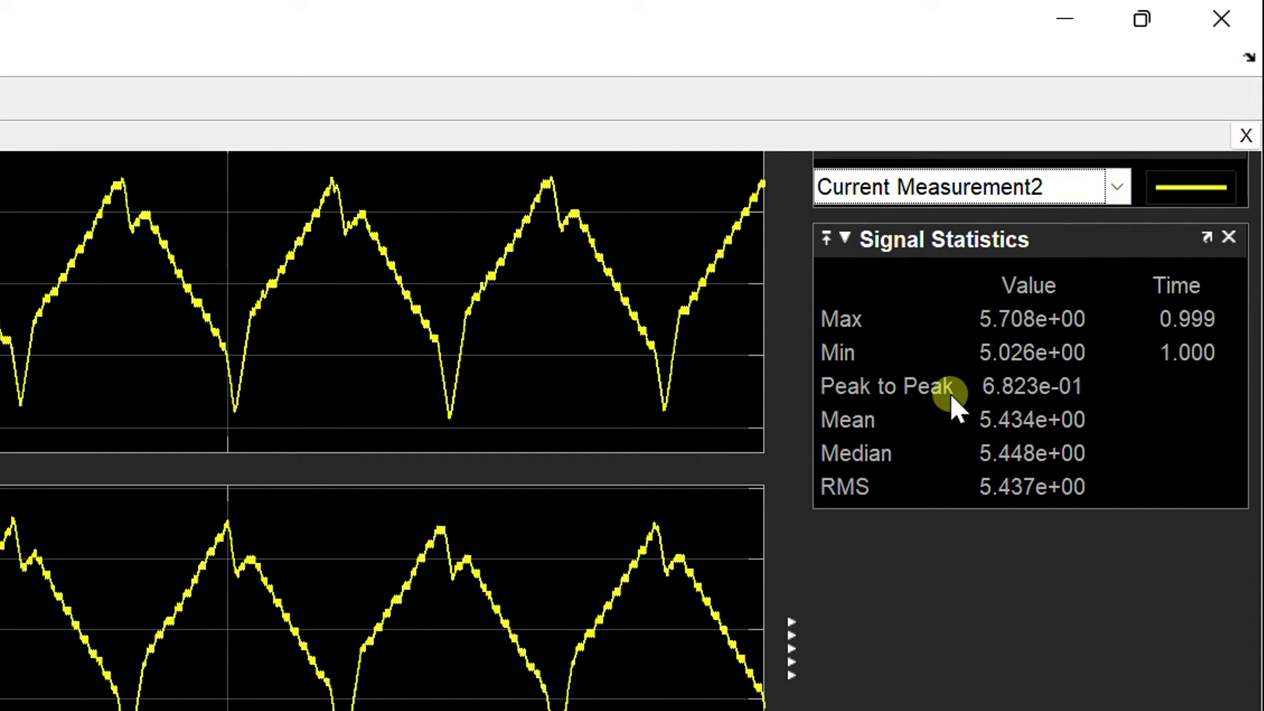
# - Examine the signal statistics of Current Measurement1 and Current Measurement, and close the scope
pyautogui.click(887, 200)
pyautogui.click(900, 257)
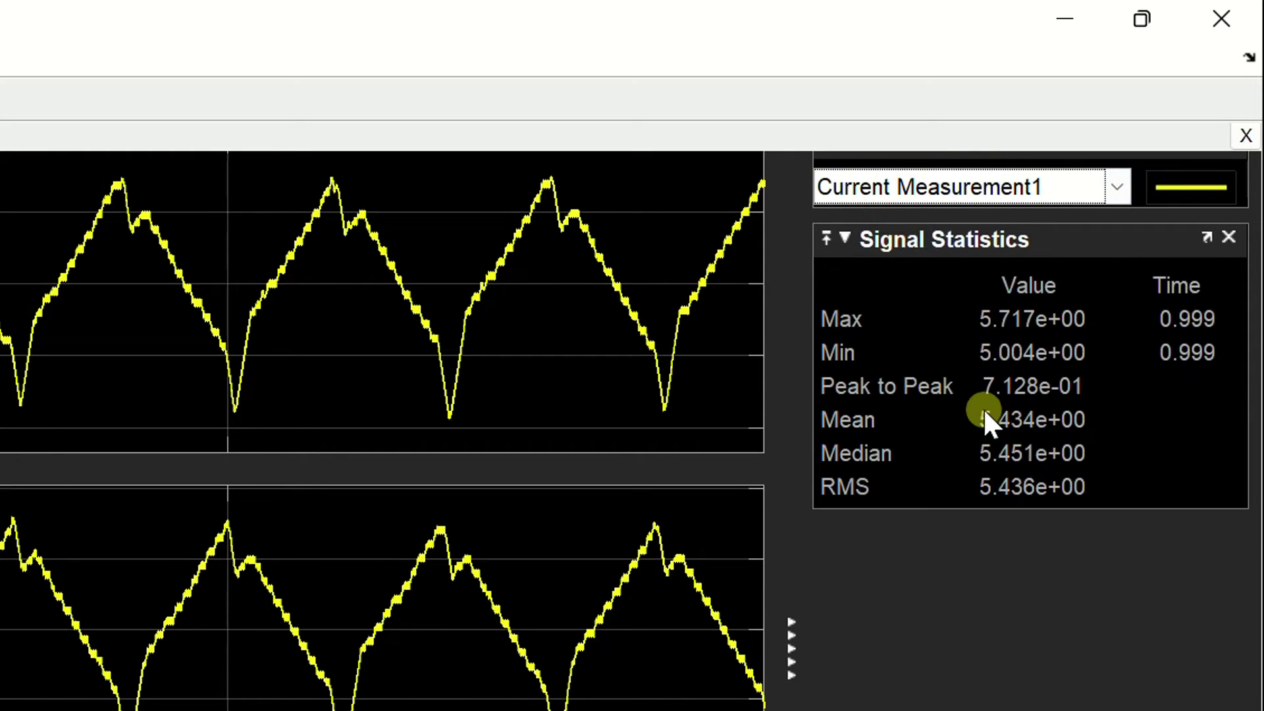
pyautogui.click(895, 200)
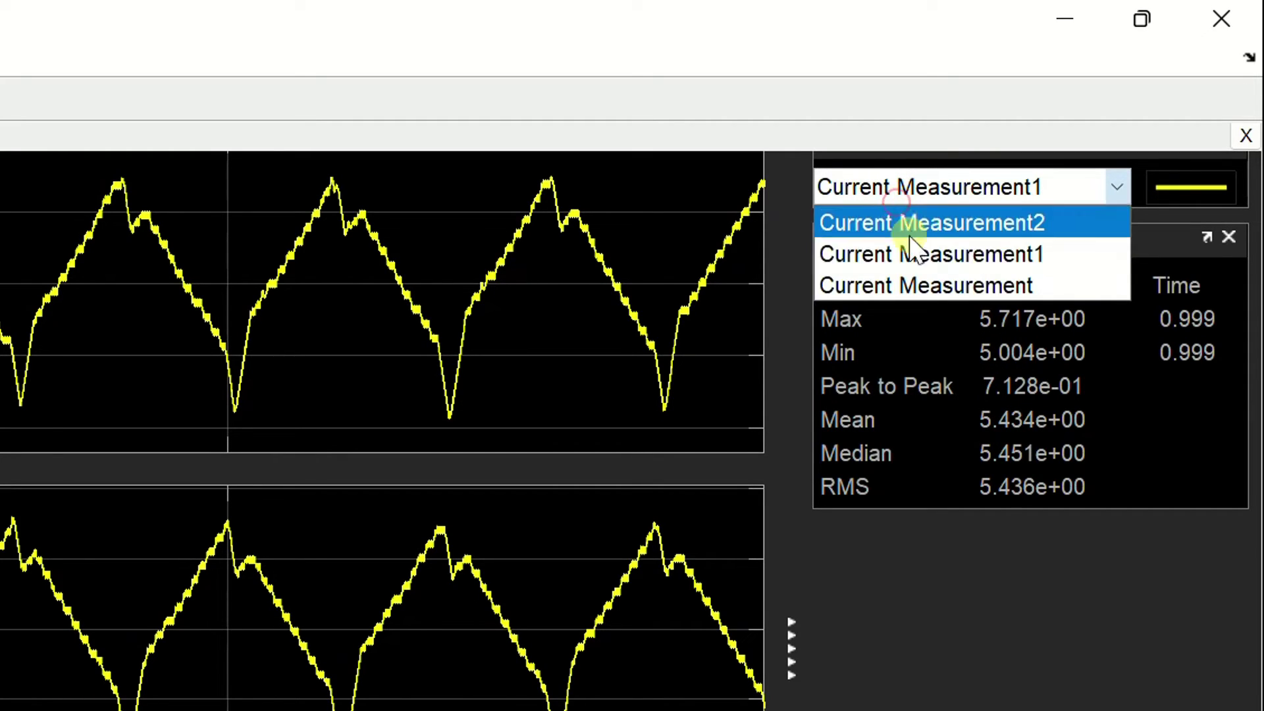
pyautogui.click(931, 284)
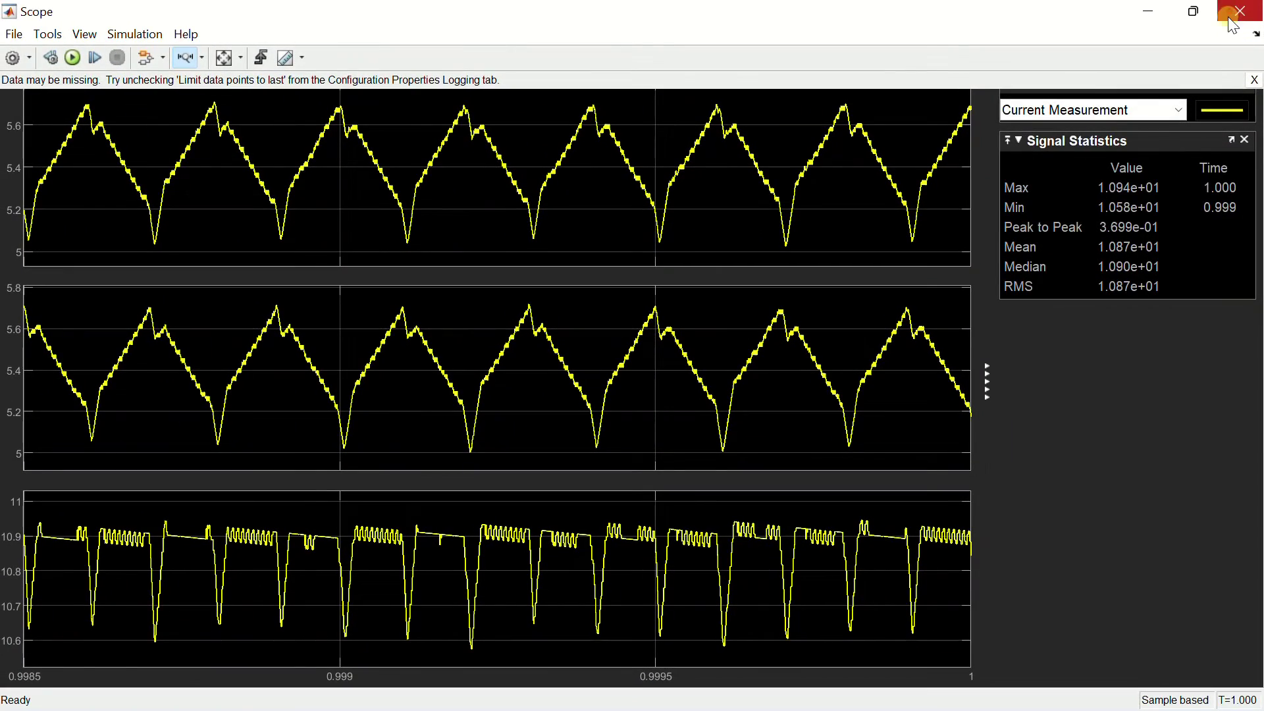
pyautogui.click(1233, 27)
pyautogui.click(1051, 442)
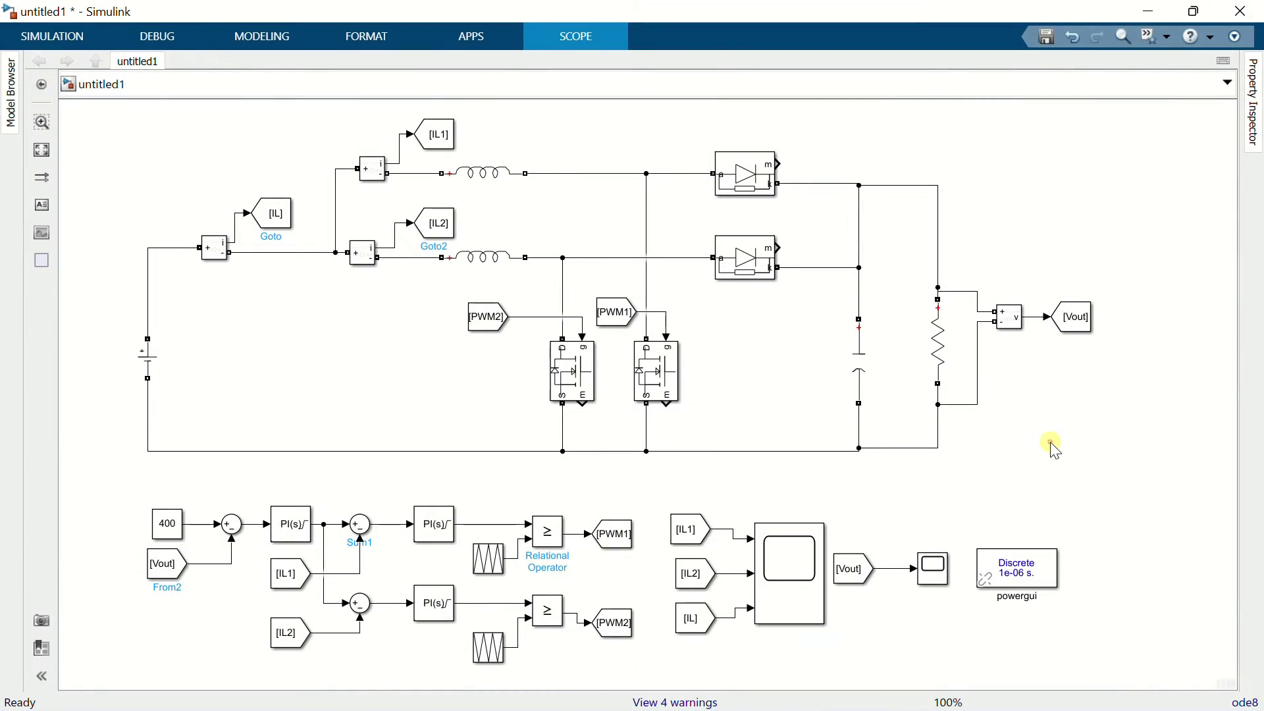
# - Set the DC Voltage Source amplitude to 350 V and rerun the simulation
pyautogui.doubleClick(146, 358)
pyautogui.write('350')
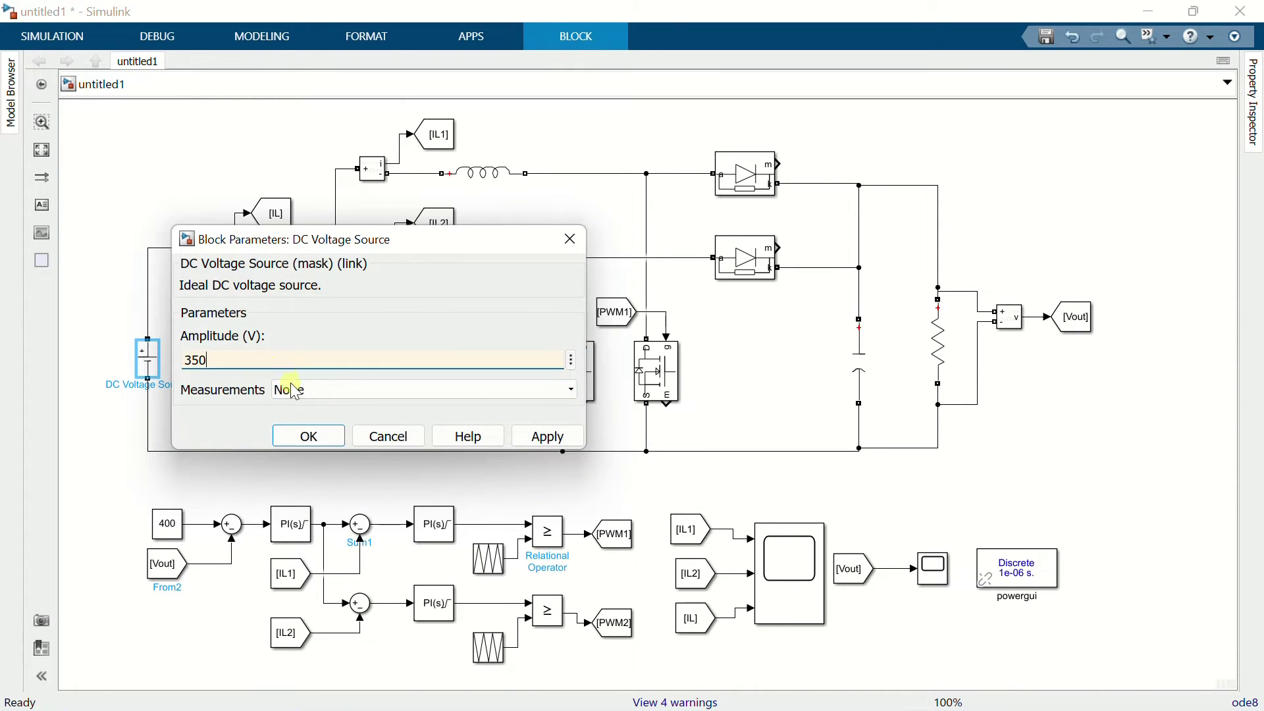
pyautogui.click(298, 440)
pyautogui.click(56, 34)
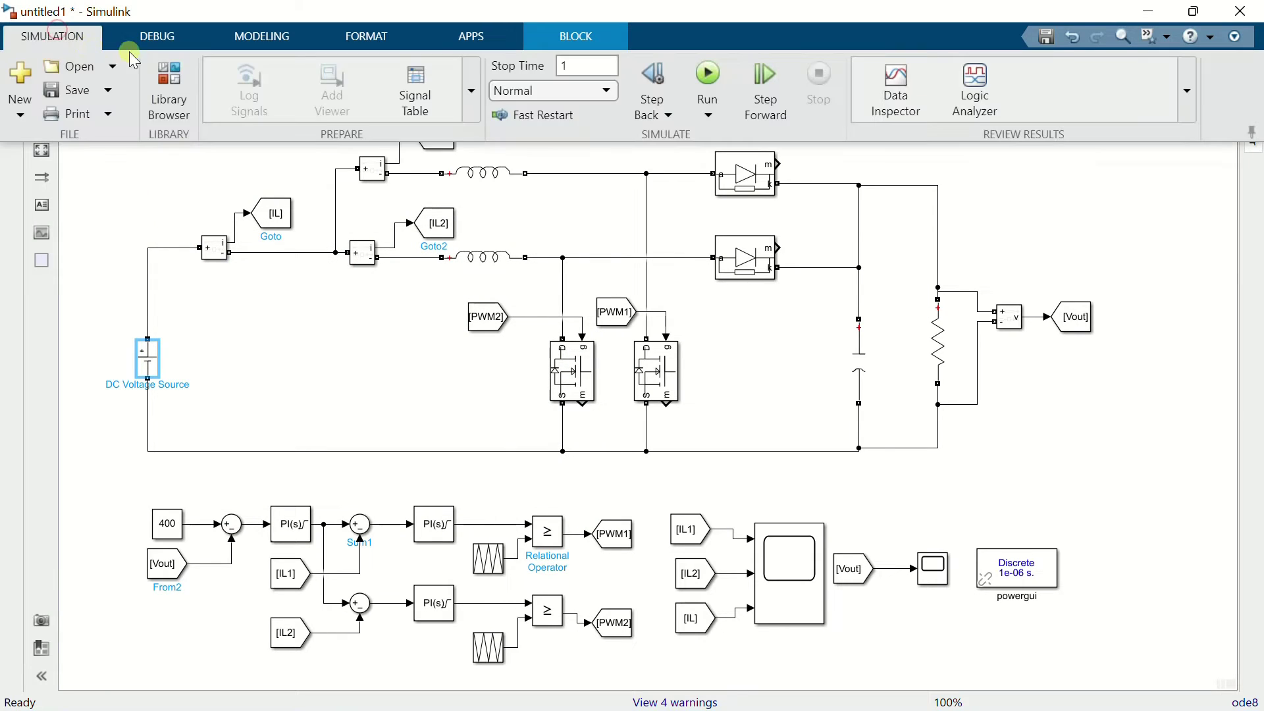
pyautogui.click(708, 83)
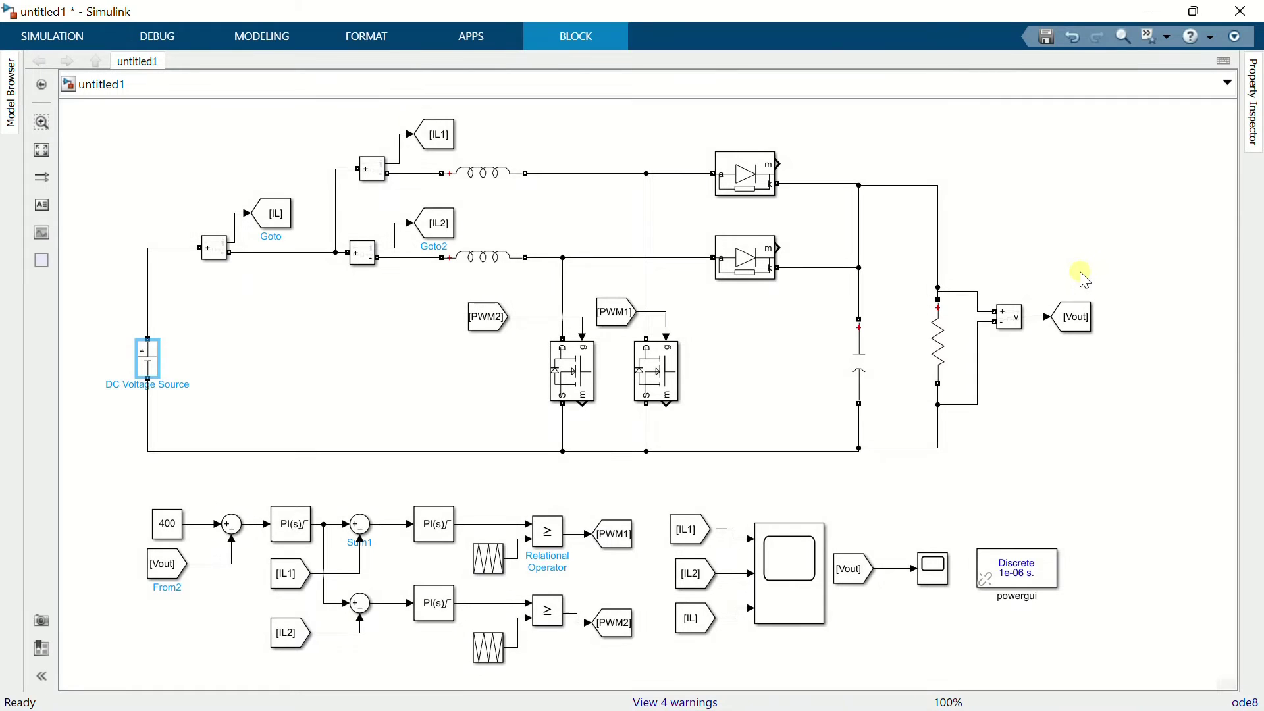
# - Examine the output voltage response to the 350 V input in the Vout scope, and close it
pyautogui.doubleClick(935, 567)
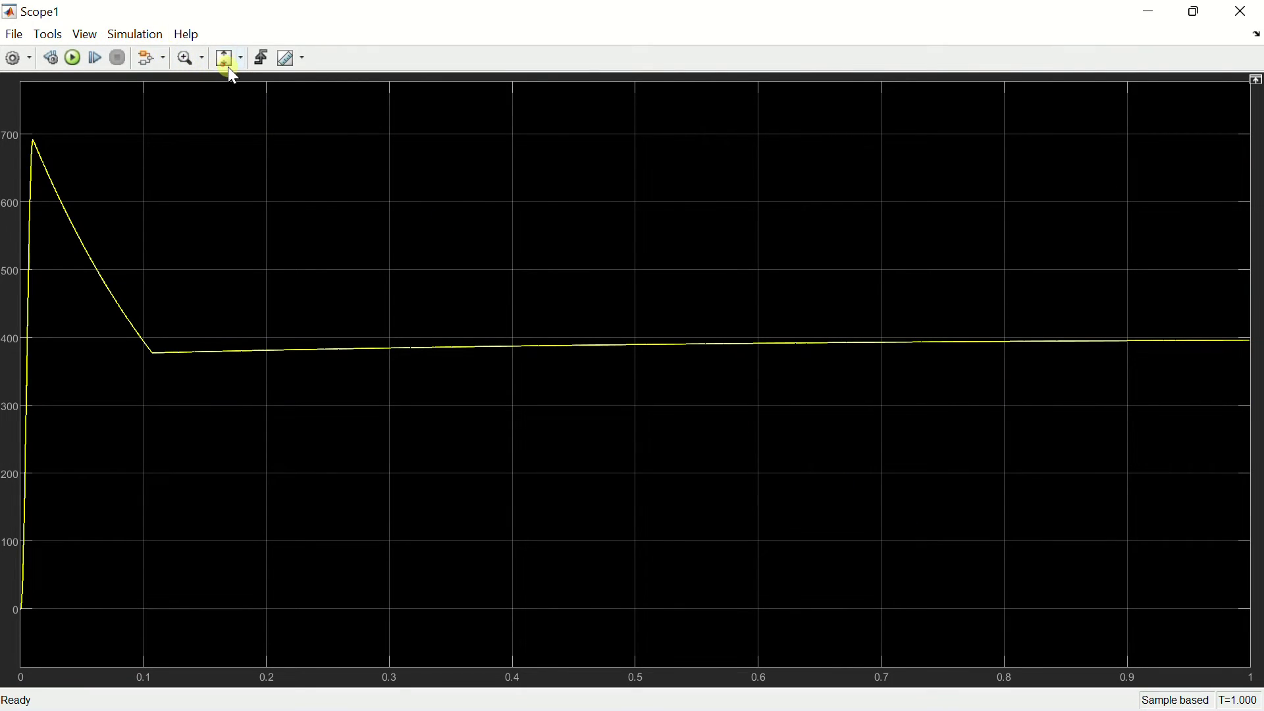
pyautogui.click(790, 365)
pyautogui.click(1241, 12)
# - Reopen the three-input current scope, rescale its axes to the new data and magnify the last few switching cycles before 1 s
pyautogui.click(789, 552)
pyautogui.doubleClick(792, 558)
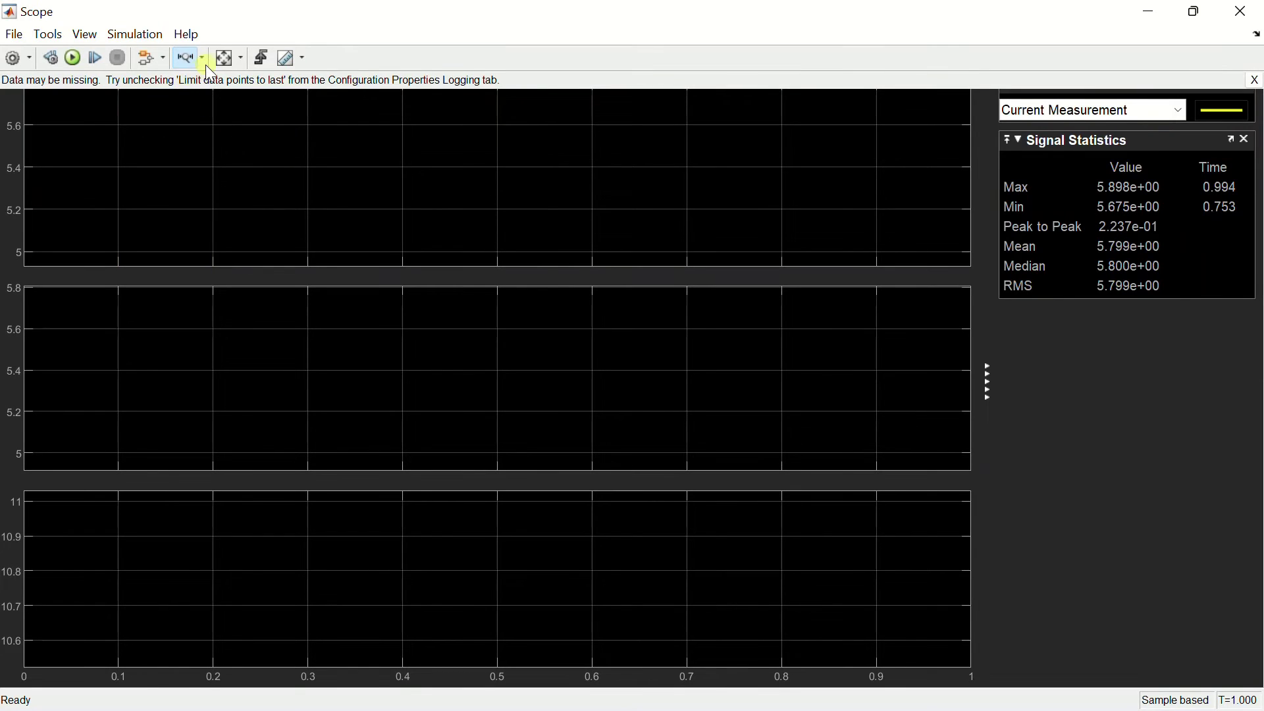
pyautogui.click(225, 57)
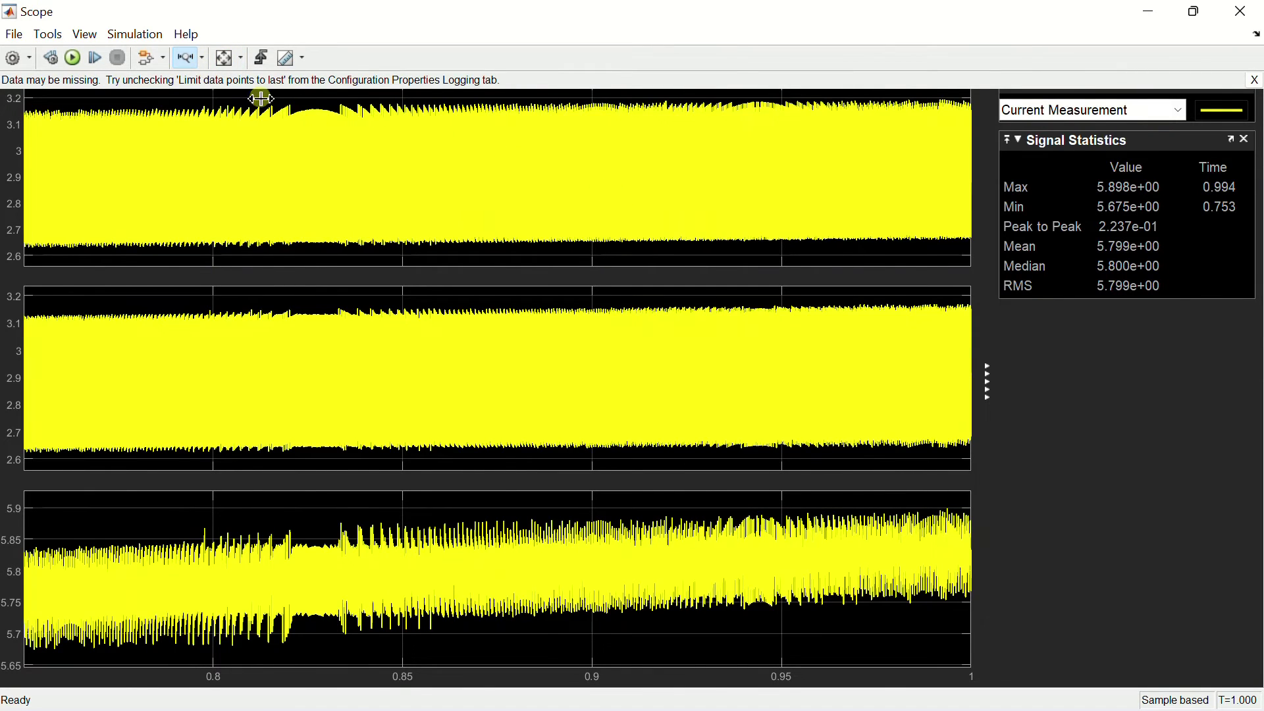
pyautogui.moveTo(928, 143); pyautogui.dragTo(984, 154)
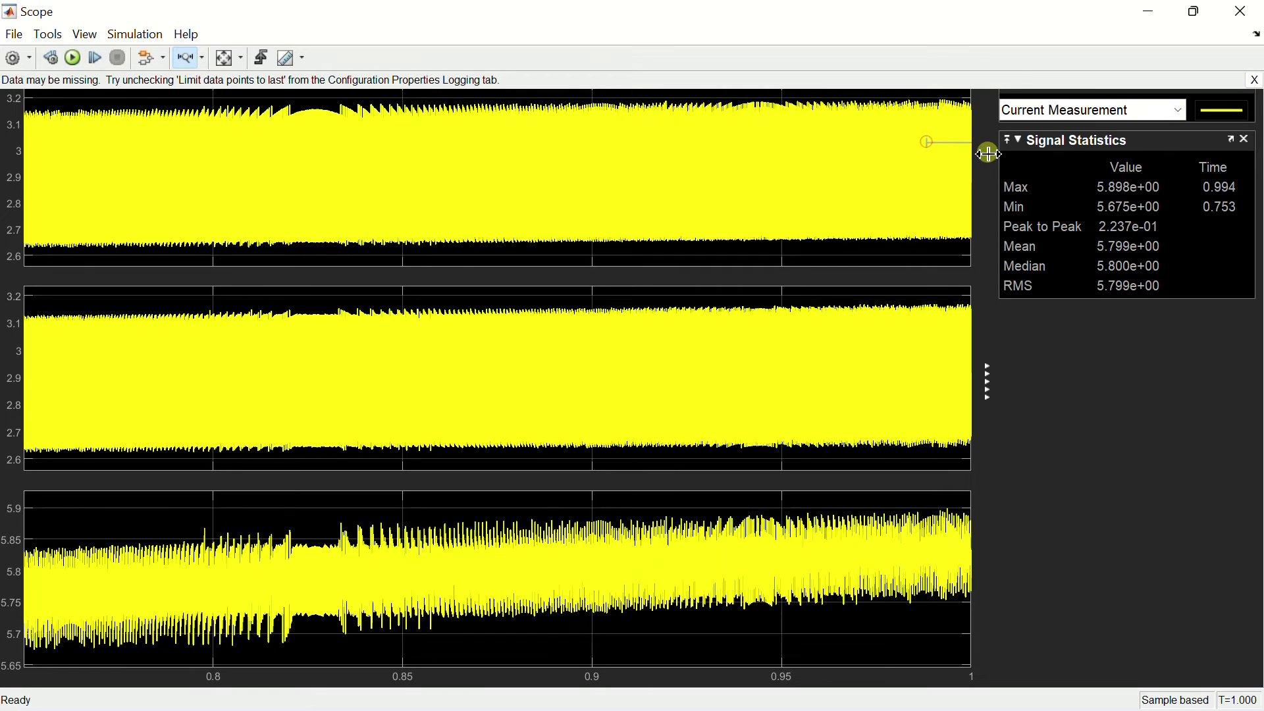
pyautogui.moveTo(866, 142); pyautogui.dragTo(982, 164)
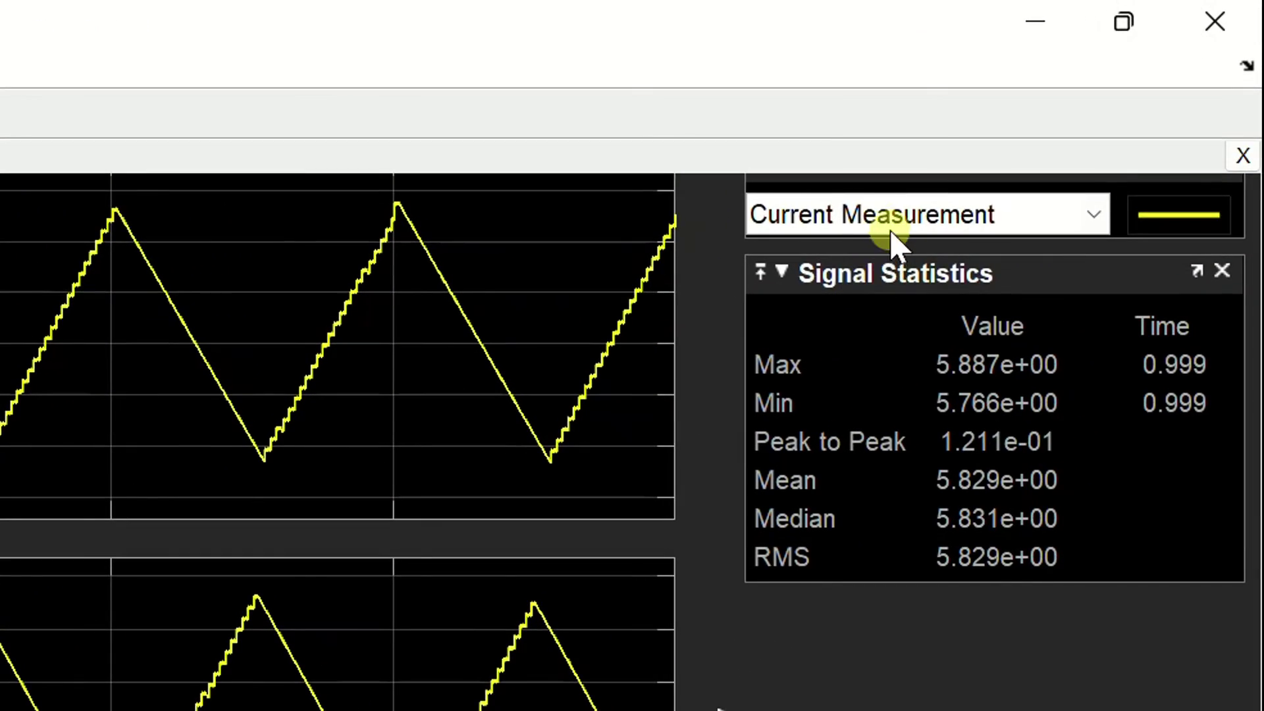
# - Compare the signal statistics of Current Measurement2, Current Measurement1 and Current Measurement for the 350 V input, and close the scope
pyautogui.click(892, 230)
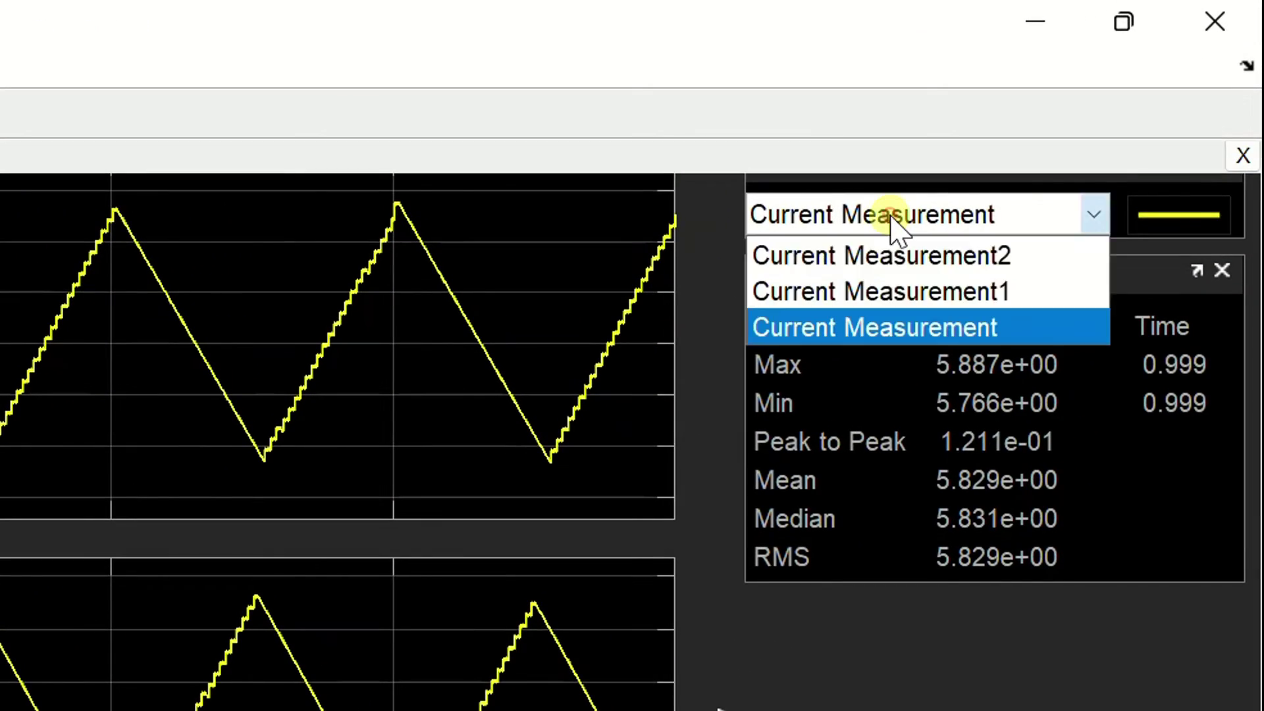
pyautogui.click(898, 252)
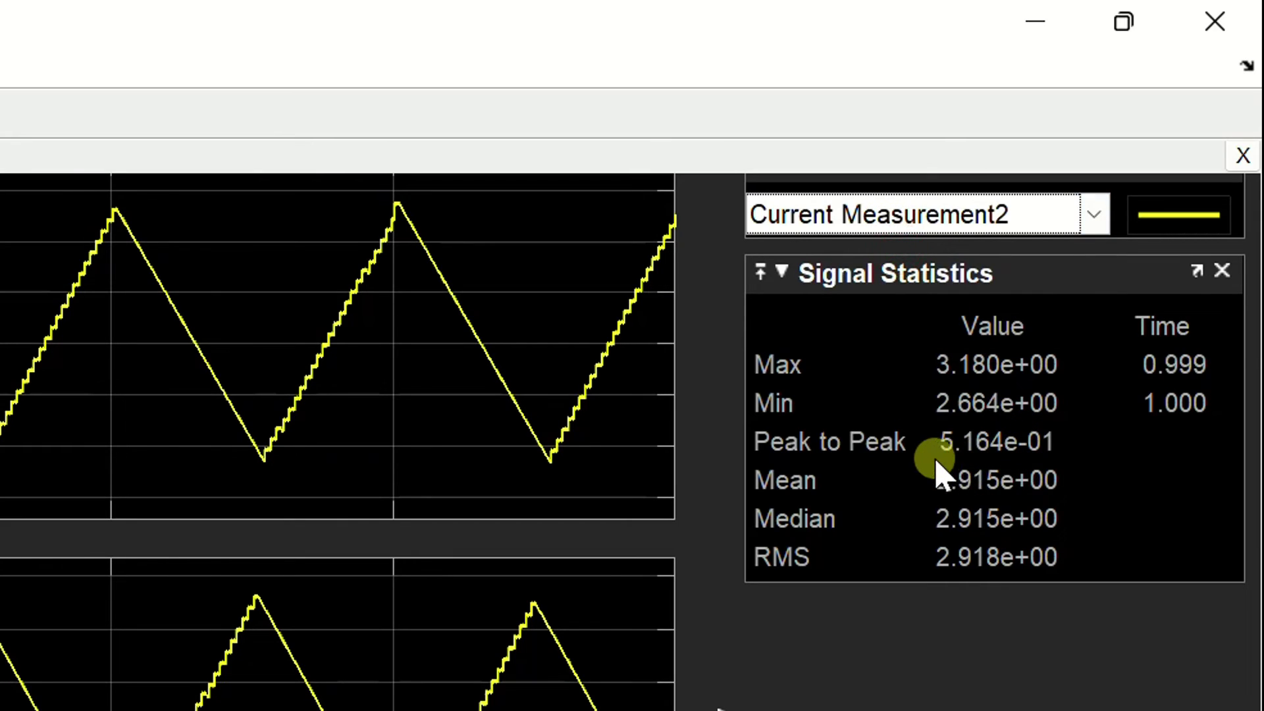
pyautogui.click(813, 224)
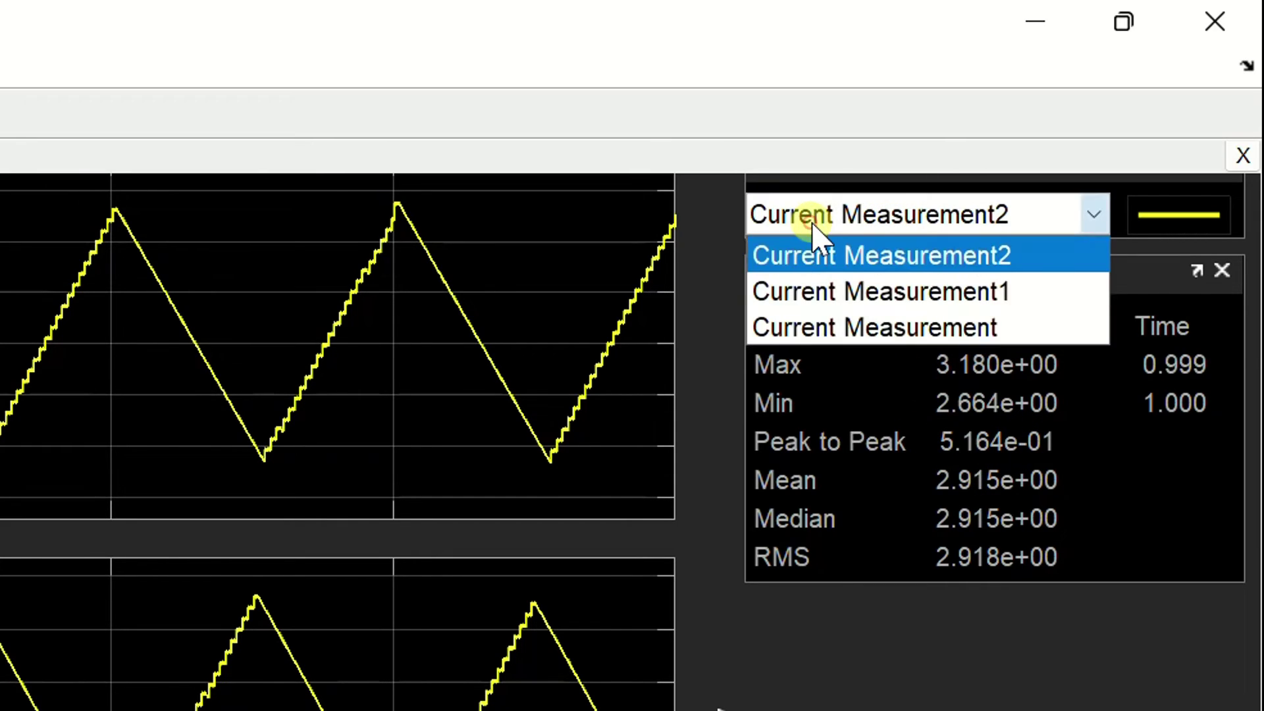
pyautogui.click(823, 291)
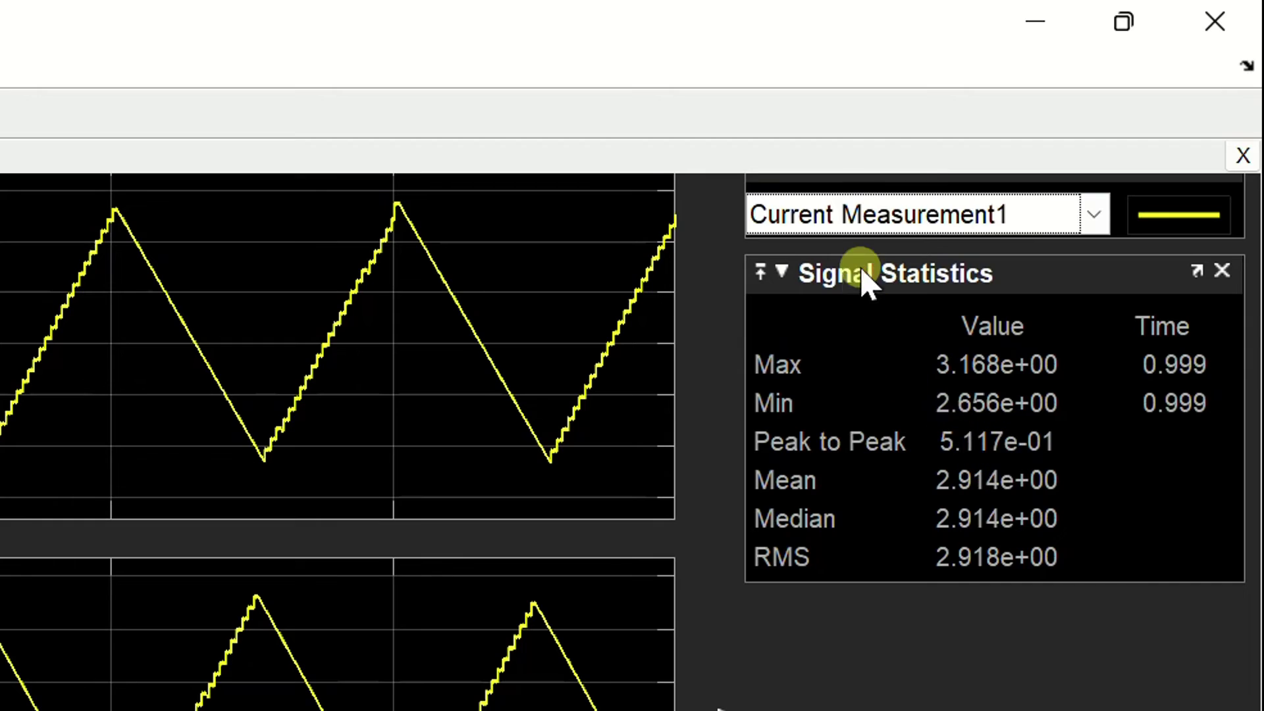
pyautogui.click(839, 216)
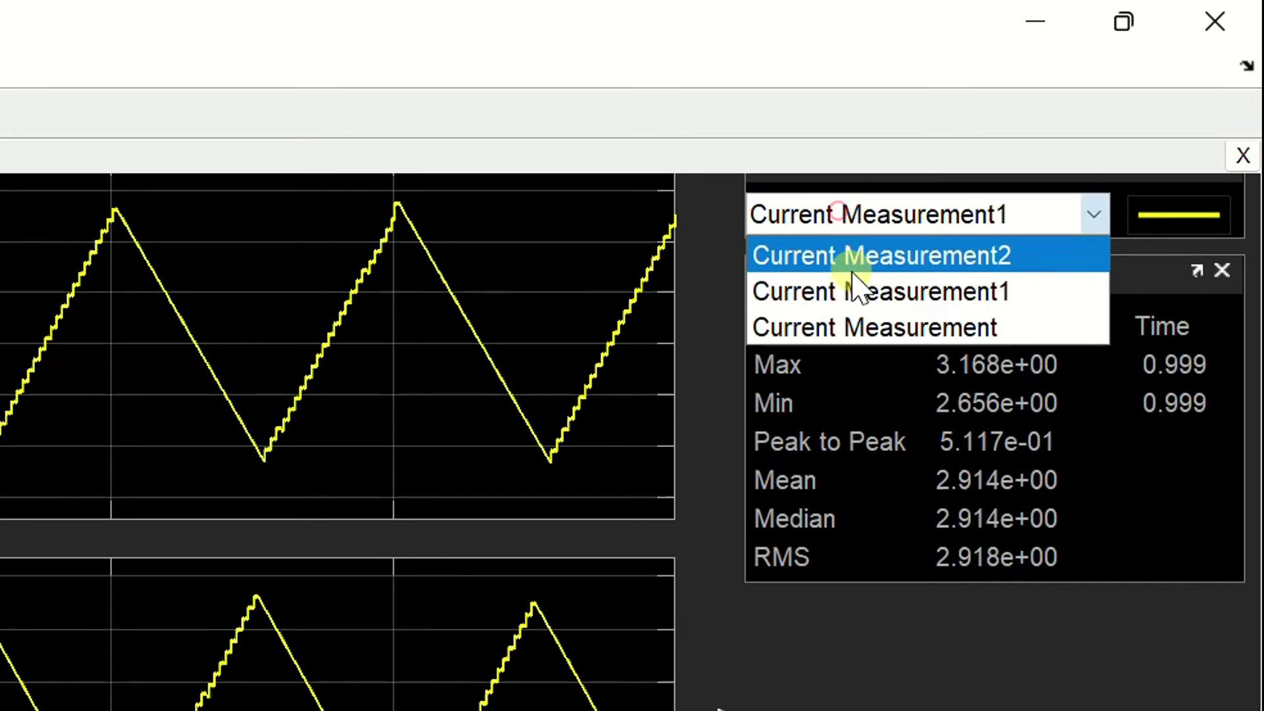
pyautogui.click(863, 329)
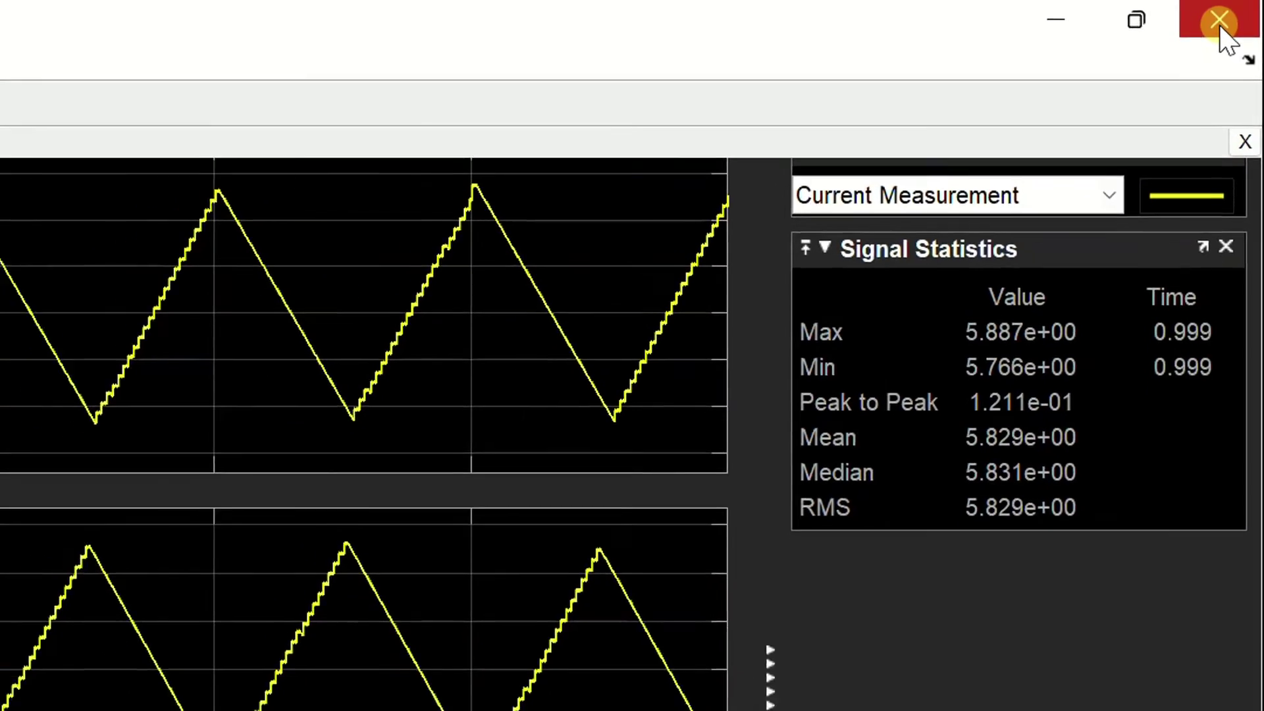
pyautogui.click(1215, 21)
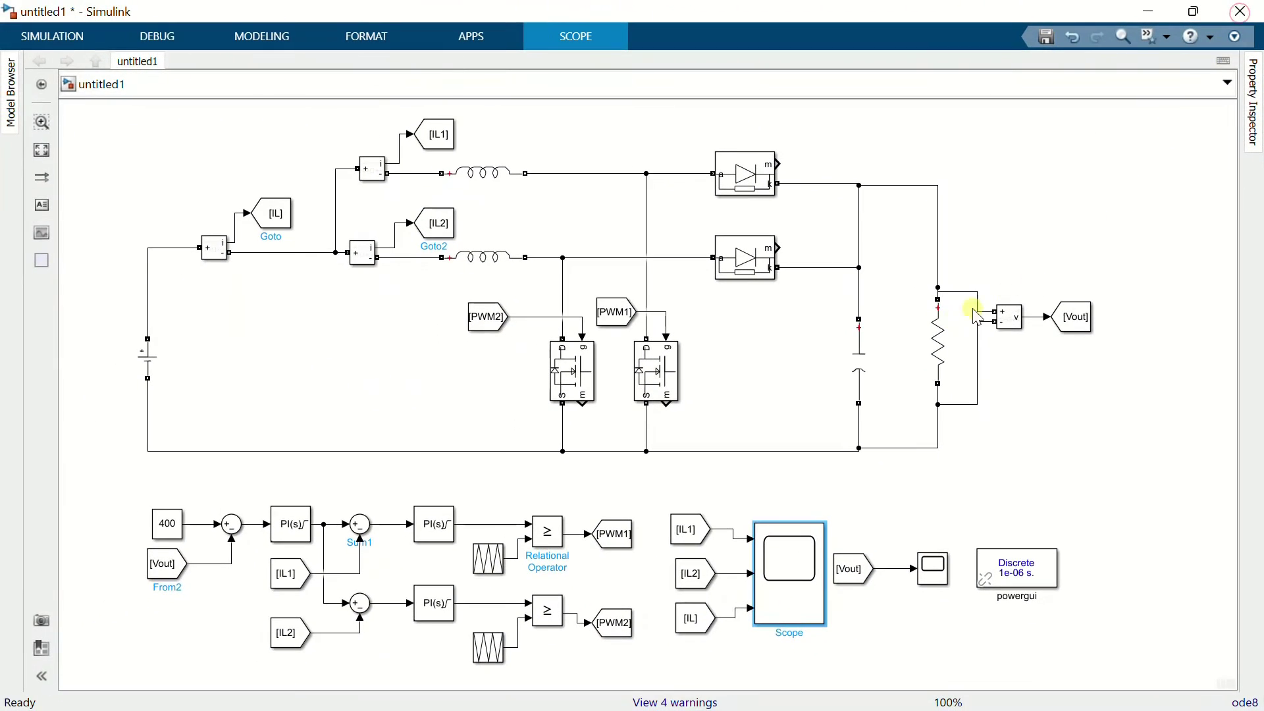
# - Set the load resistor's resistance to 200 Ohms and rerun the simulation with a stop time of 2.5
pyautogui.click(734, 412)
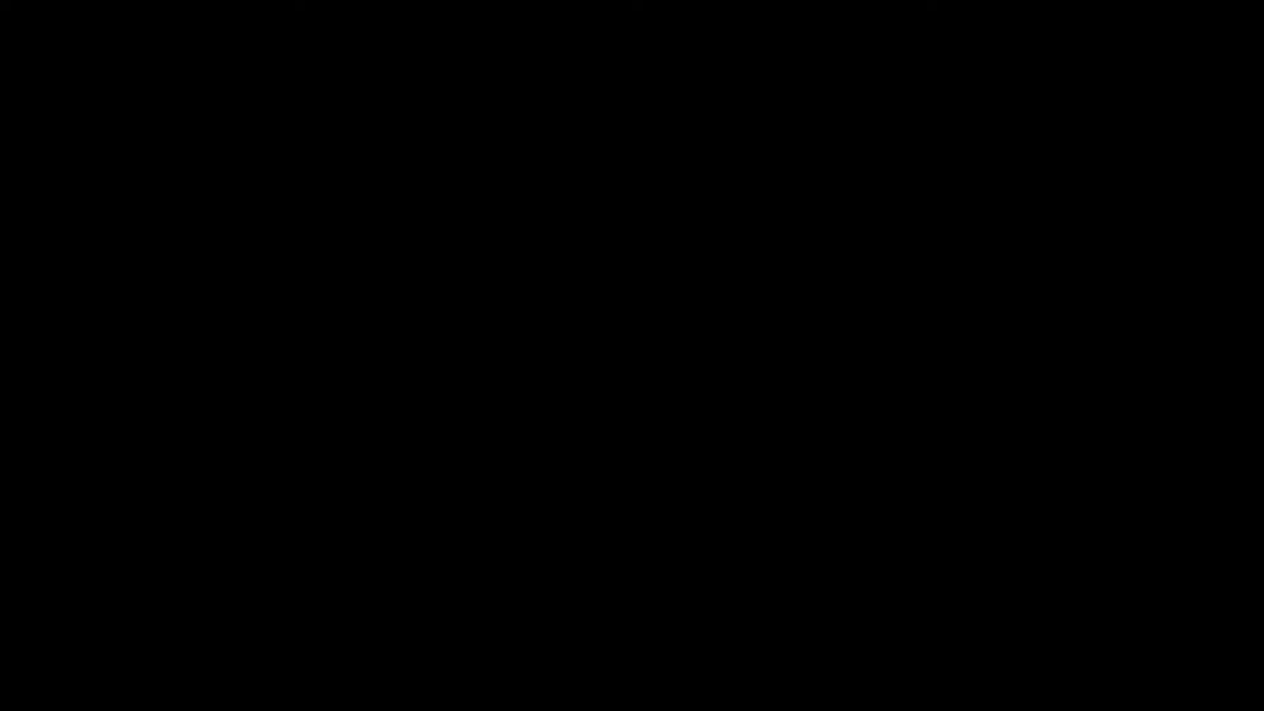
pyautogui.doubleClick(940, 329)
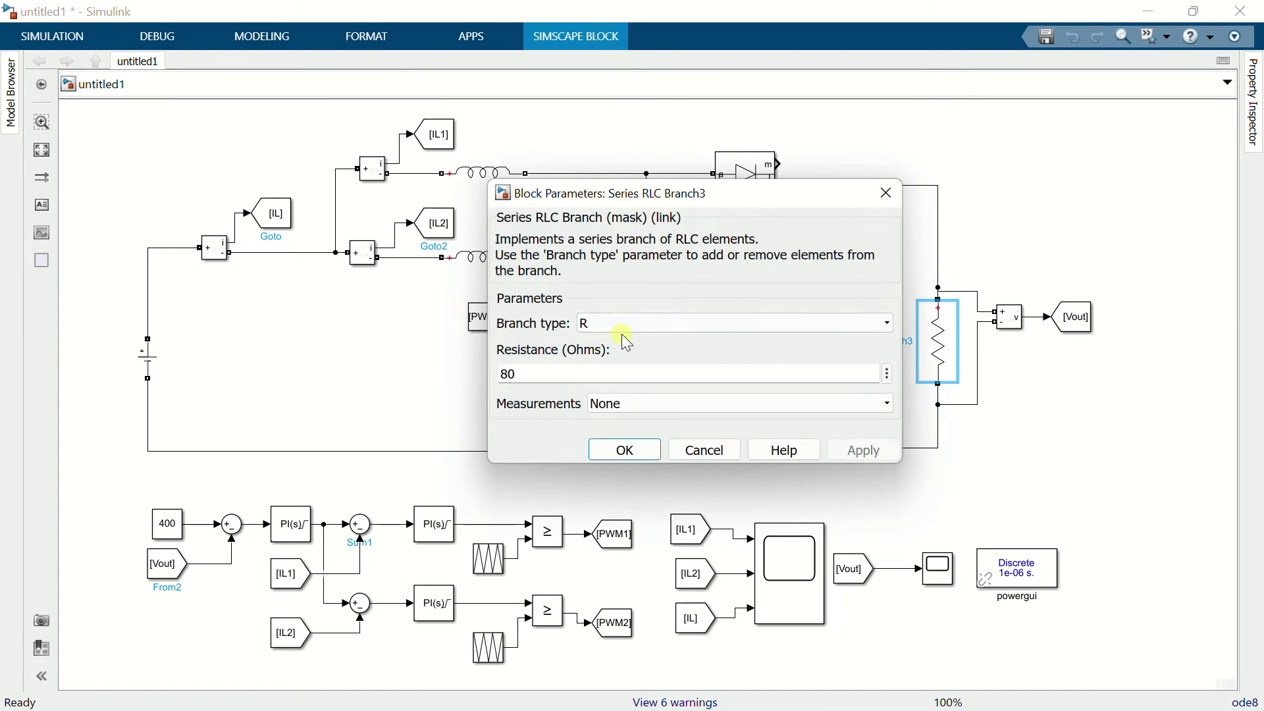
pyautogui.write('200')
pyautogui.click(638, 449)
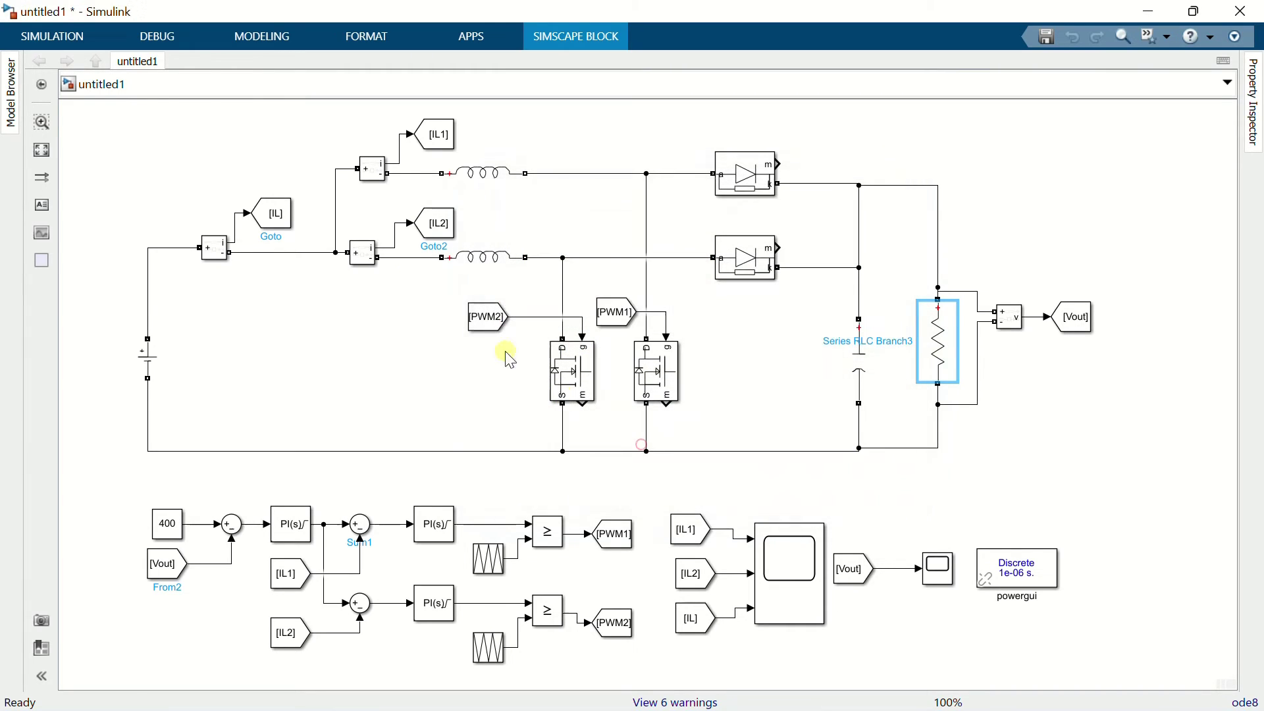
pyautogui.click(78, 34)
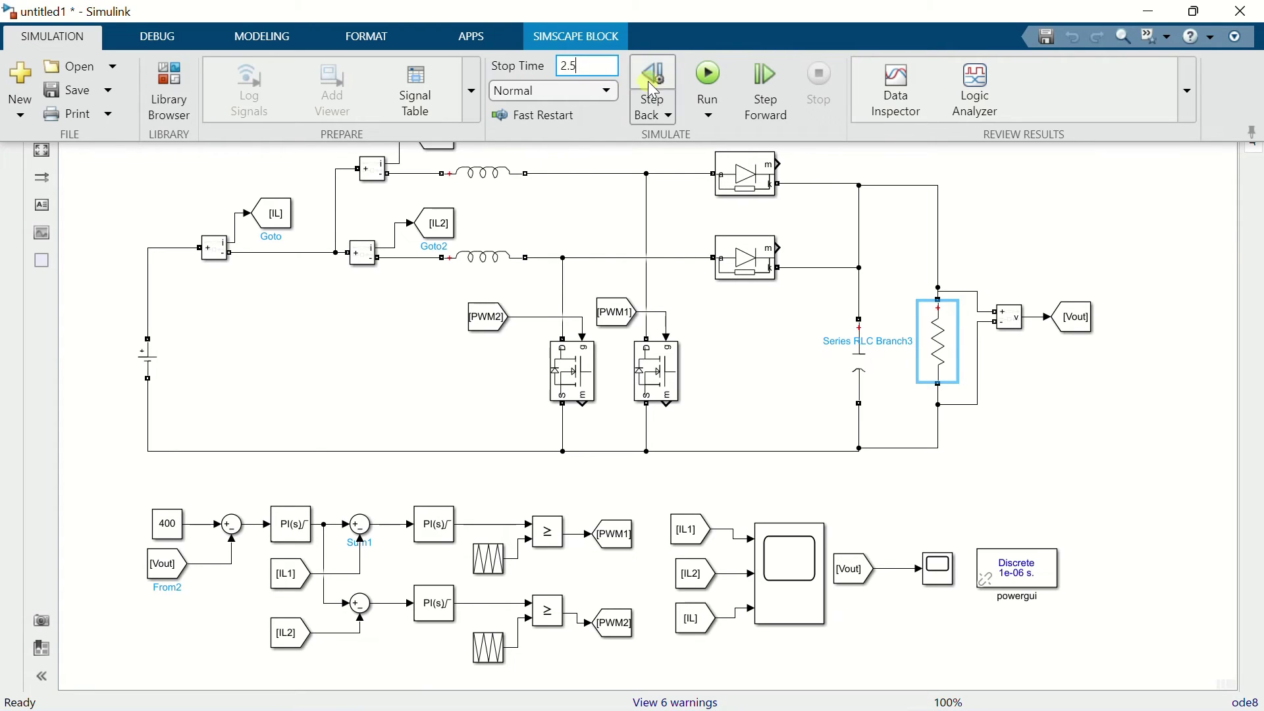
pyautogui.click(703, 73)
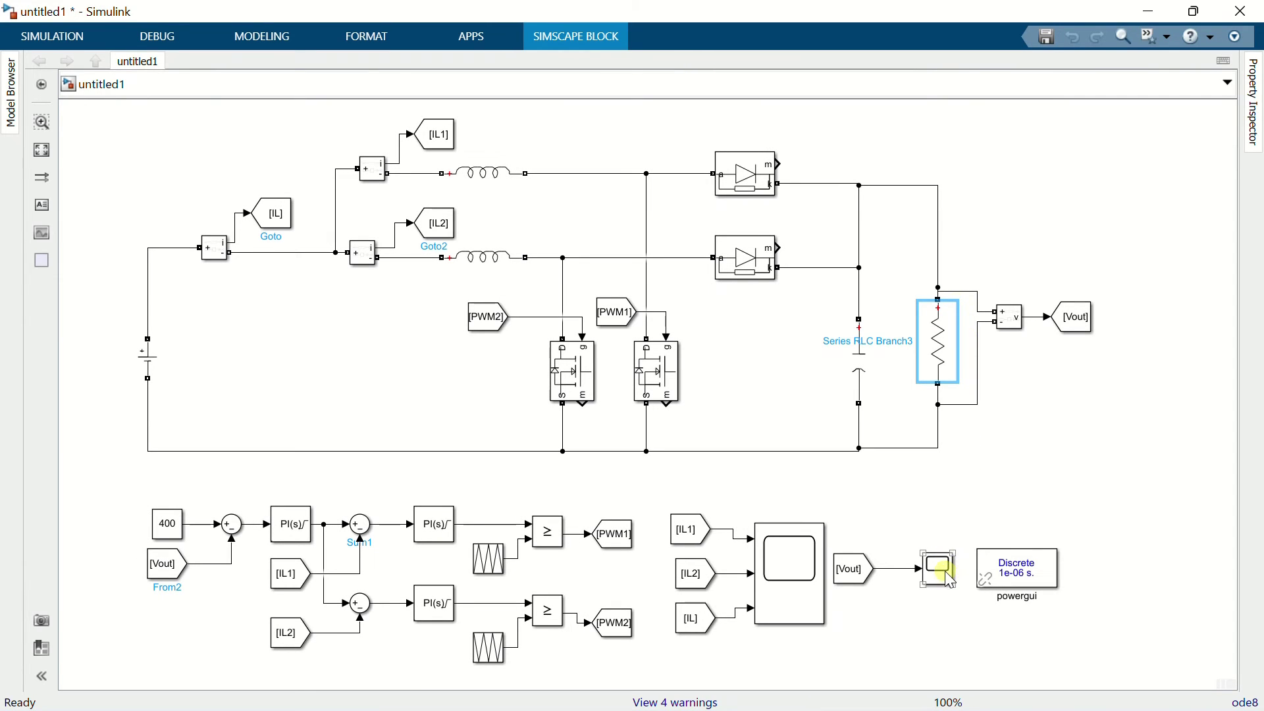
# - Open the Vout scope, rescale its axes to examine the output voltage response with the 200 Ohm load, and close it
pyautogui.doubleClick(949, 577)
pyautogui.click(237, 61)
pyautogui.click(223, 108)
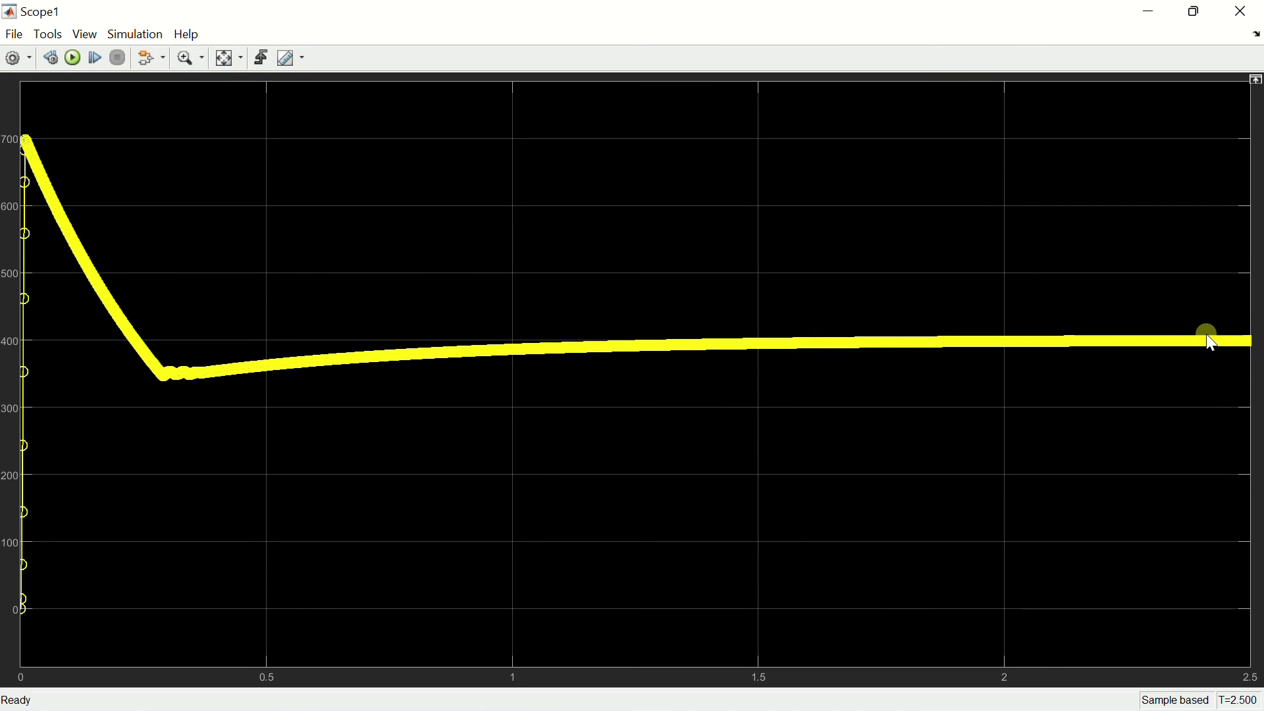
pyautogui.click(1238, 18)
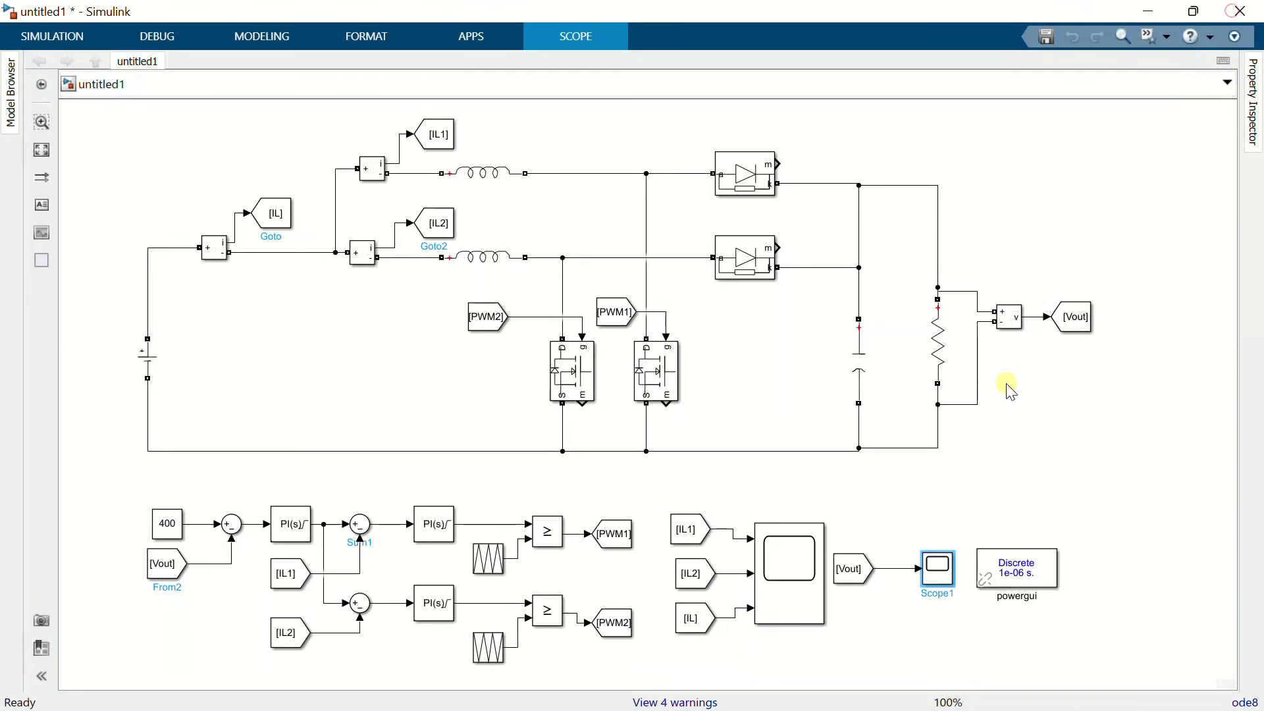
# - Rescale the three-input current scope and compare the signal statistics of Current Measurement2, Current Measurement1 and Current Measurement just before 2.5 s, closing it when done
pyautogui.doubleClick(808, 549)
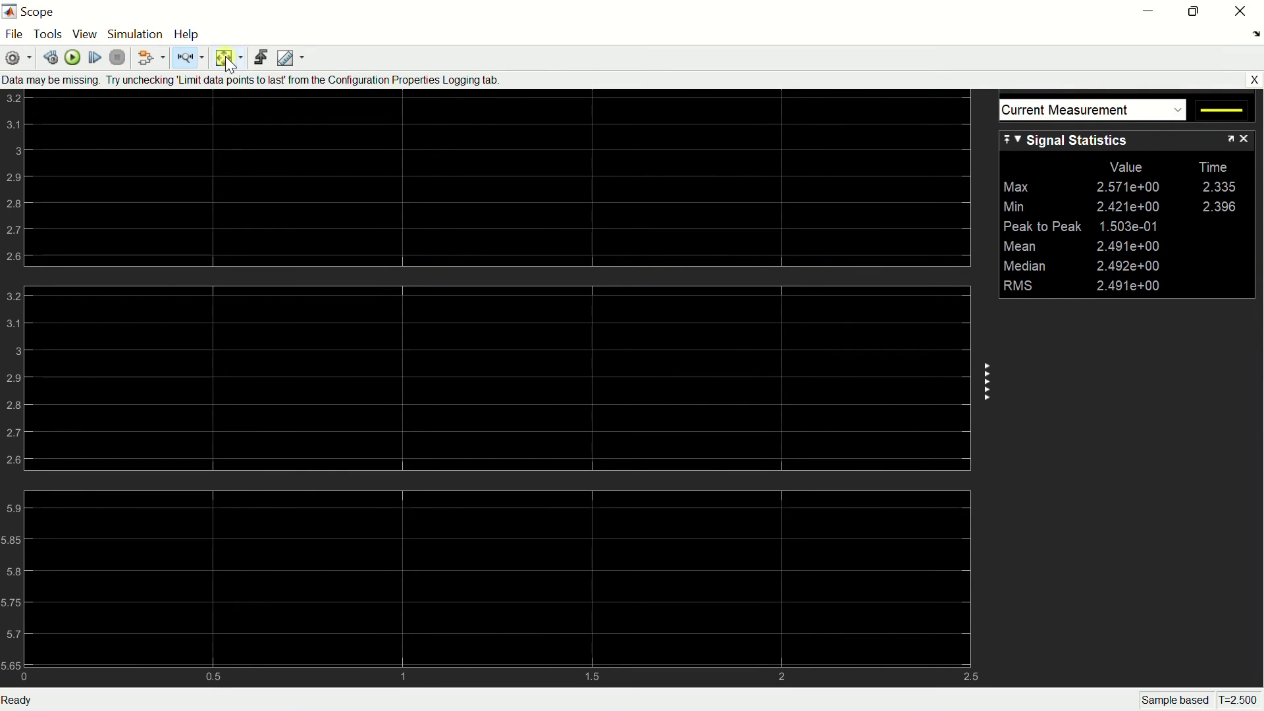
pyautogui.click(226, 57)
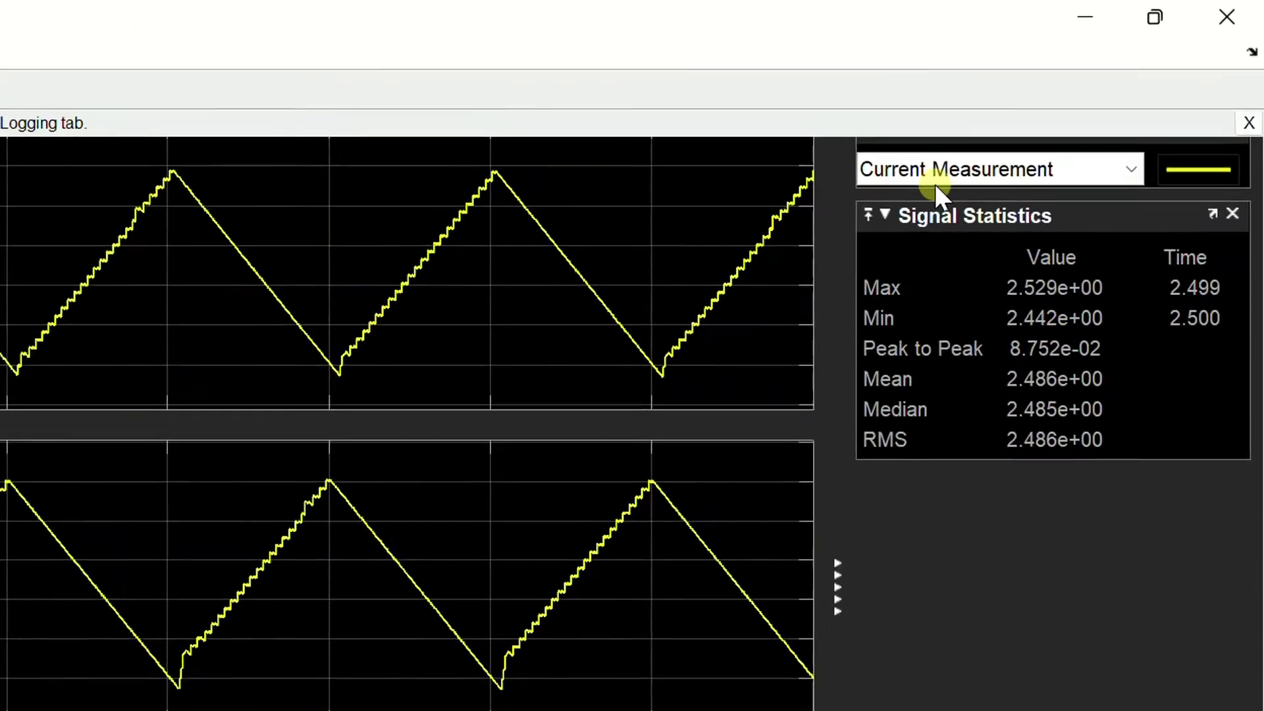
pyautogui.click(1048, 112)
pyautogui.click(841, 250)
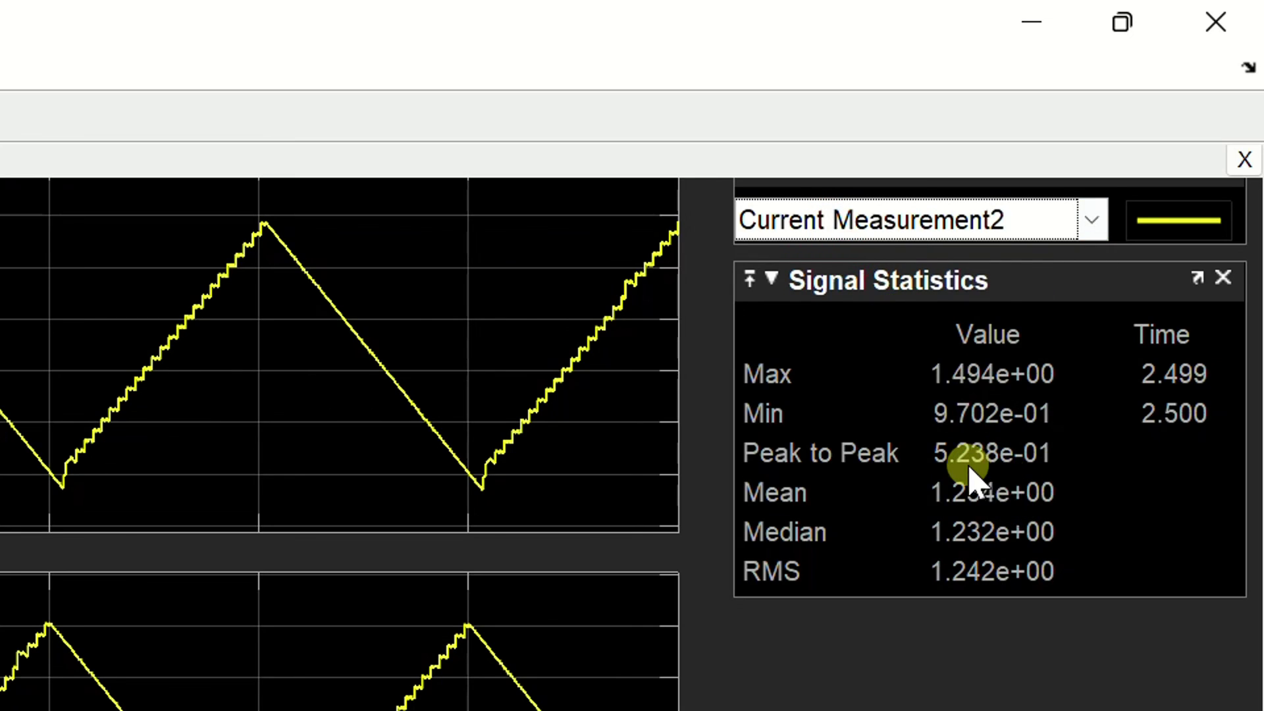
pyautogui.click(858, 238)
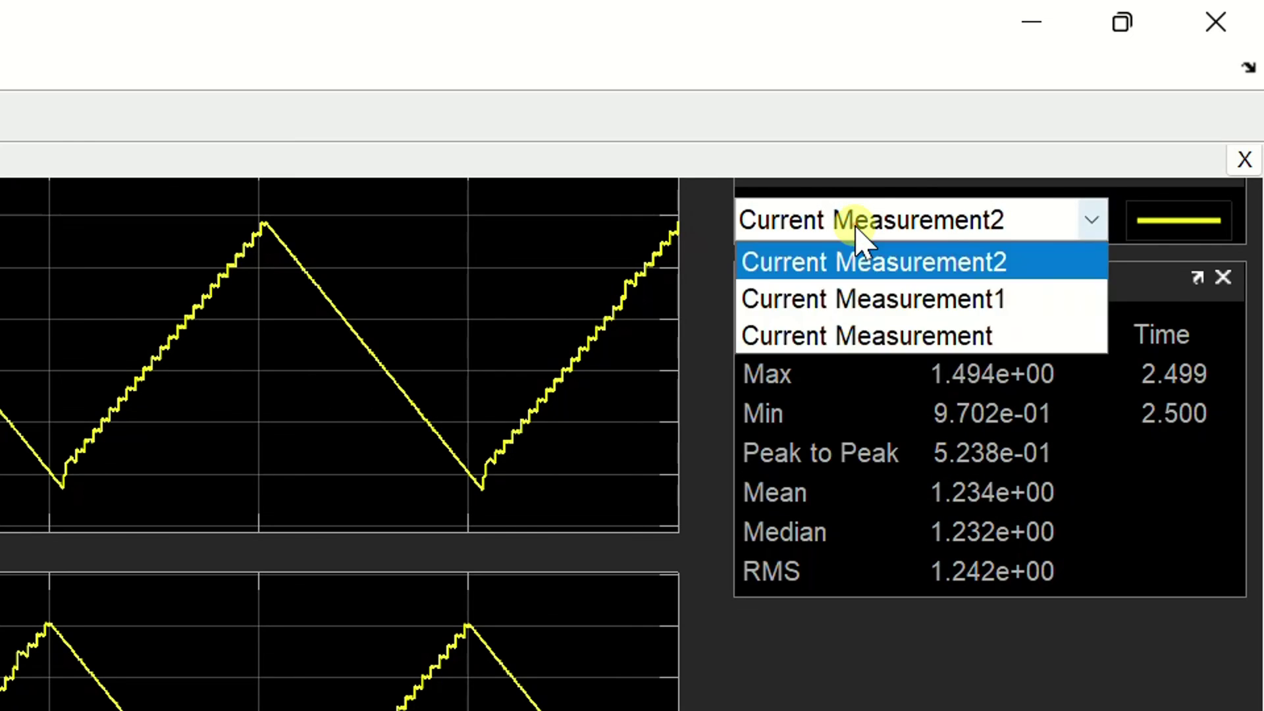
pyautogui.click(882, 302)
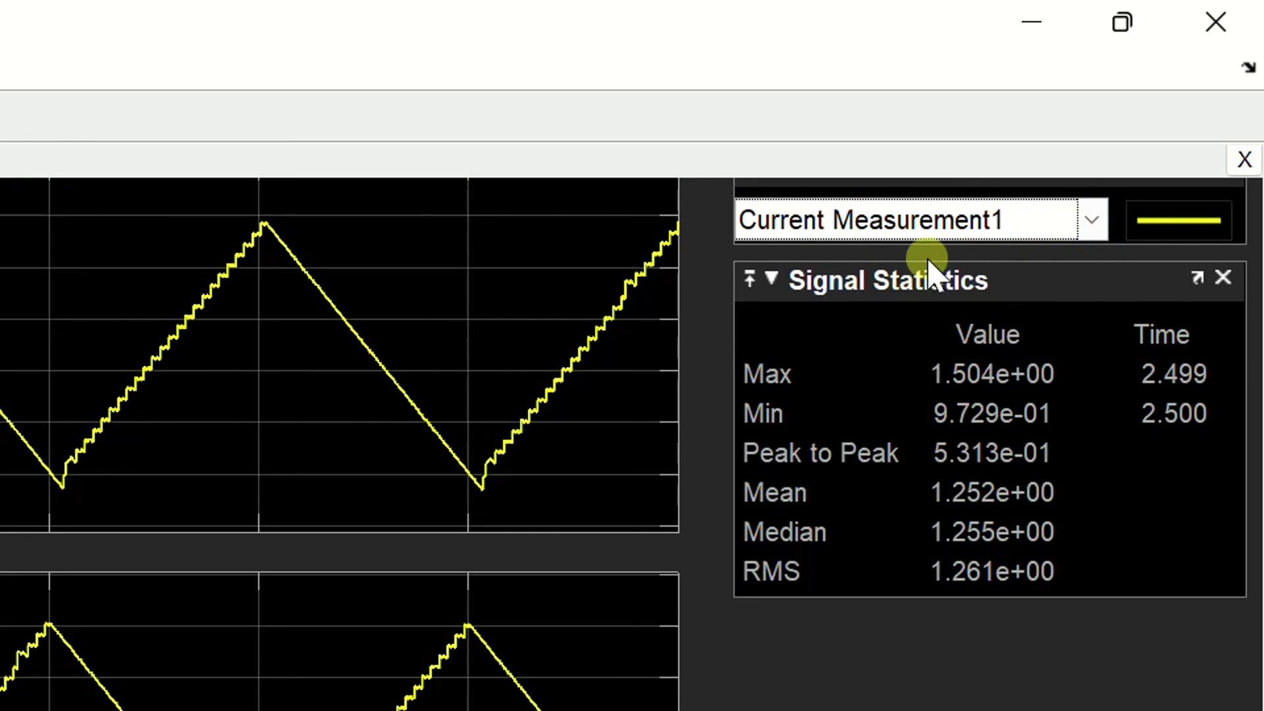
pyautogui.click(913, 238)
pyautogui.click(910, 339)
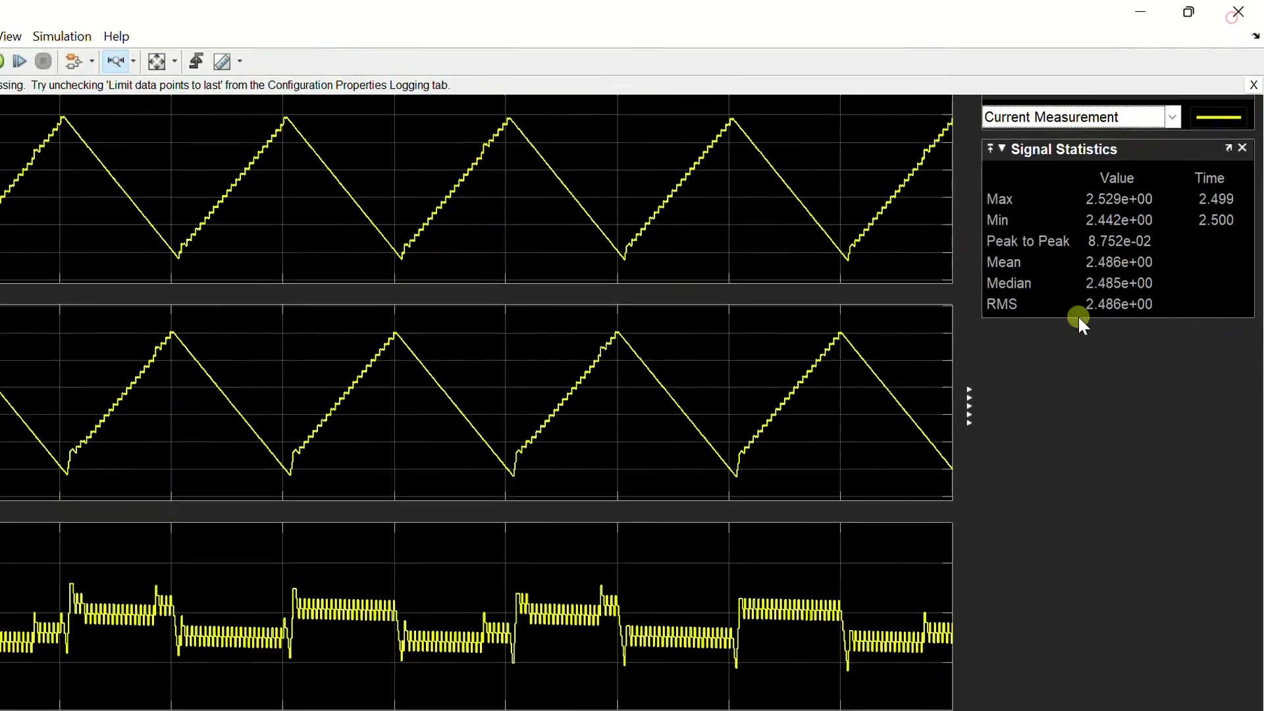
pyautogui.click(1217, 26)
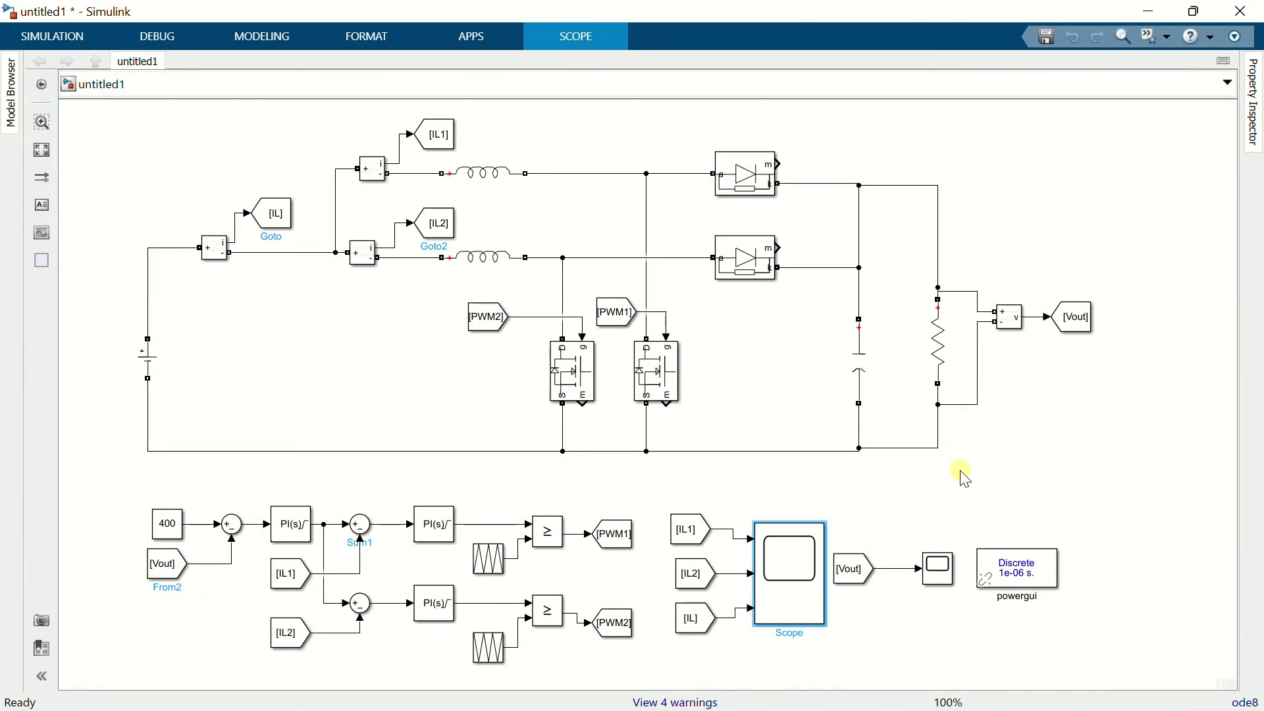